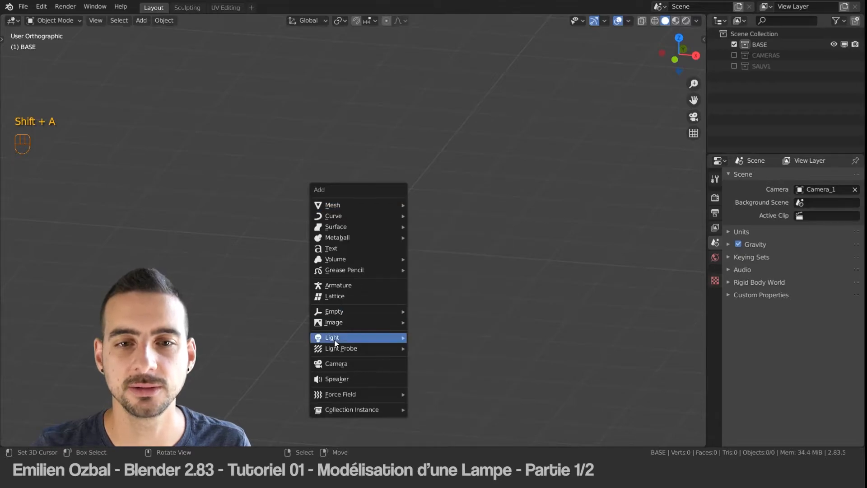
Step: Add the picture Lampe_01.PNG to the scene as a reference image
left_click(448, 322)
left_click(320, 136)
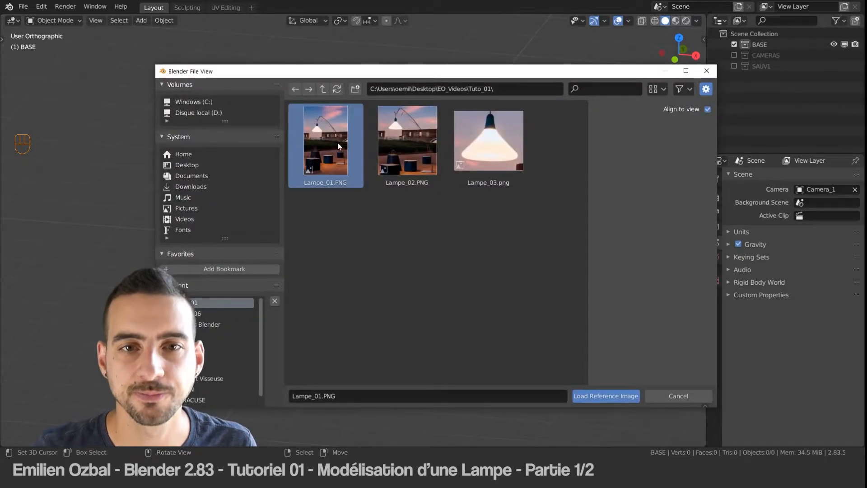
left_click(613, 396)
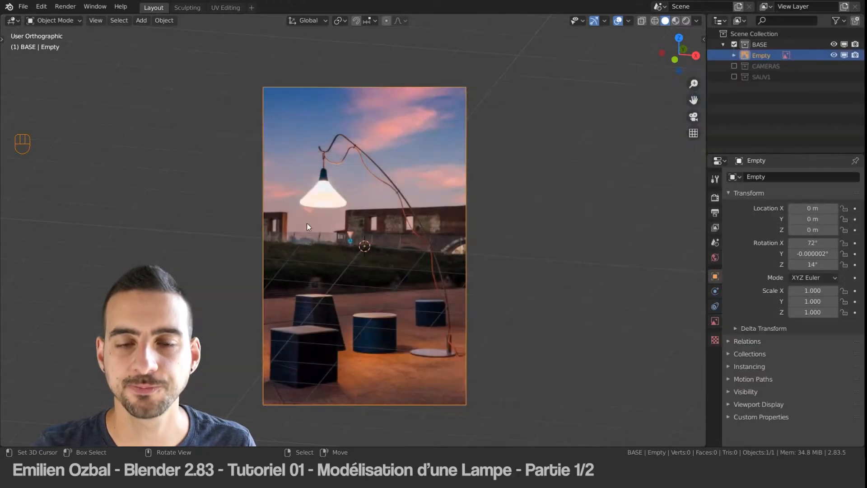
middle_click_drag(383, 226, 340, 227)
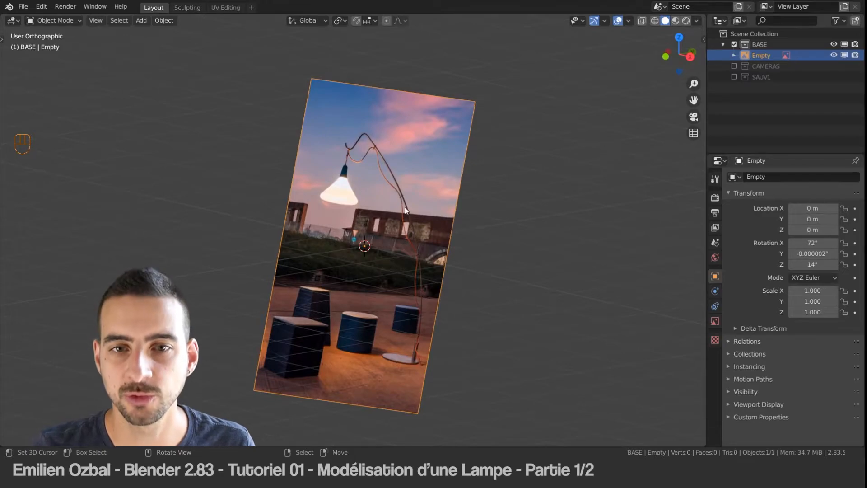
Step: Reset the reference image's rotation to 0° on the X, Y and Z axes
key("n")
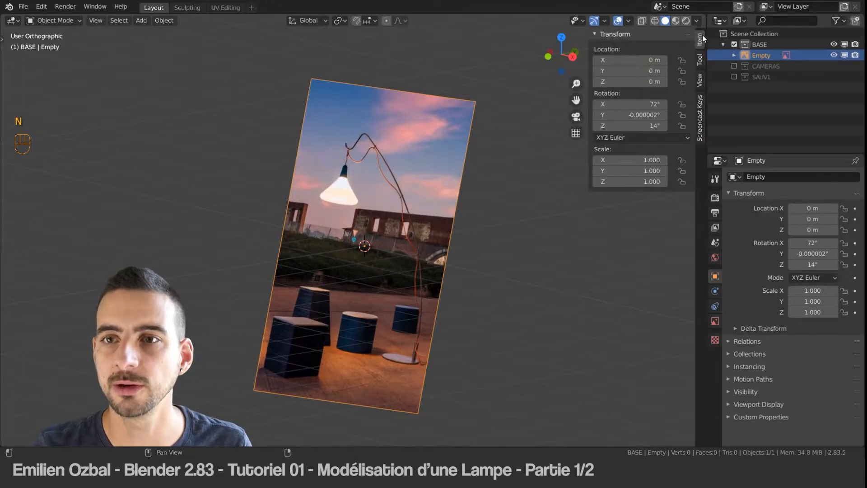
left_click(642, 115)
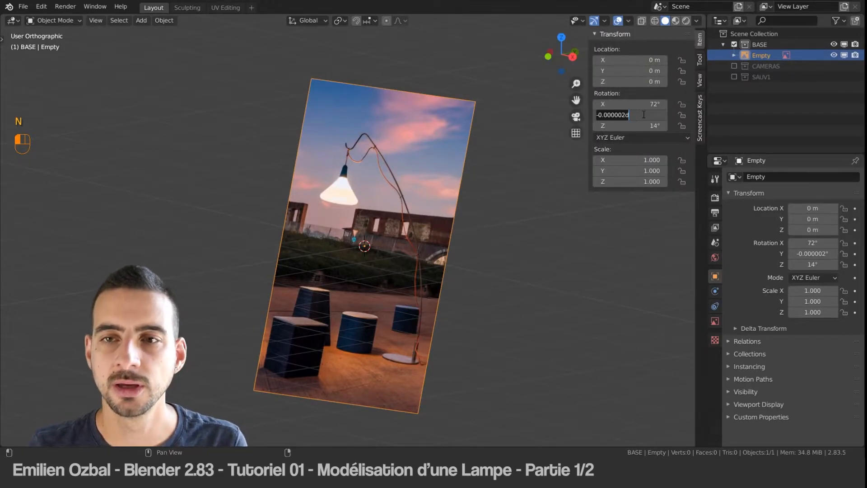
type("0")
key("Return")
double_click(632, 104)
type("0")
key("Return")
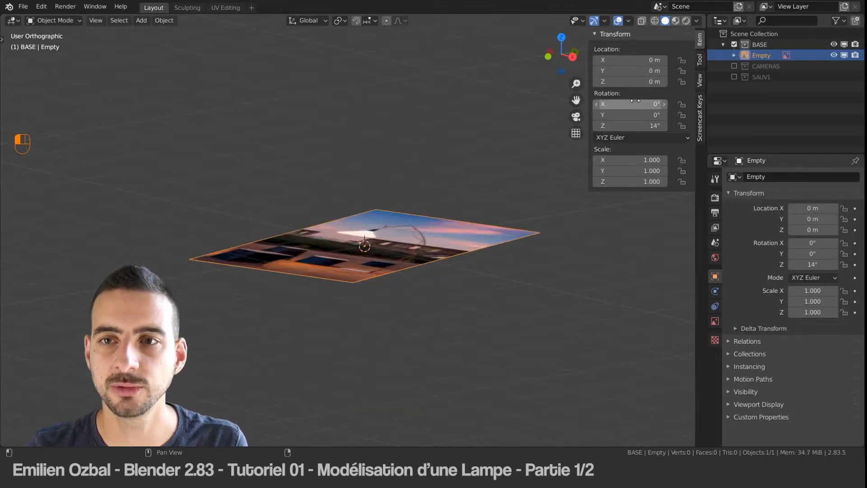
double_click(626, 125)
type("0")
key("Return")
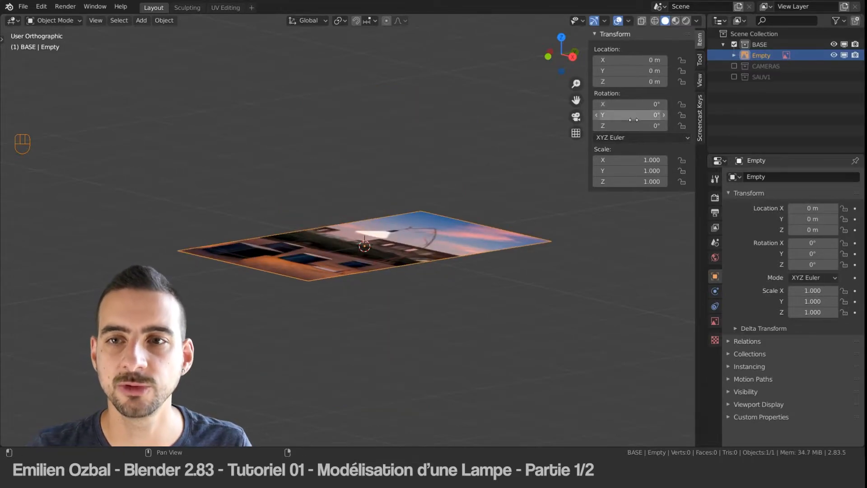
Step: Stand the reference image upright by setting its X rotation to 90°
double_click(623, 105)
type("90")
key("Return")
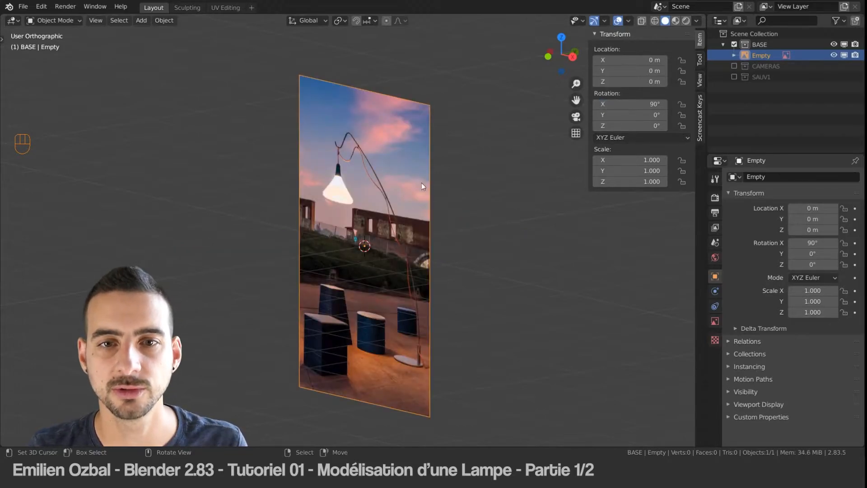
Step: In front view, move the reference image to about X -1.1 m, Z 1.7 m so the lamp's base sits on the world origin
key("KP_1")
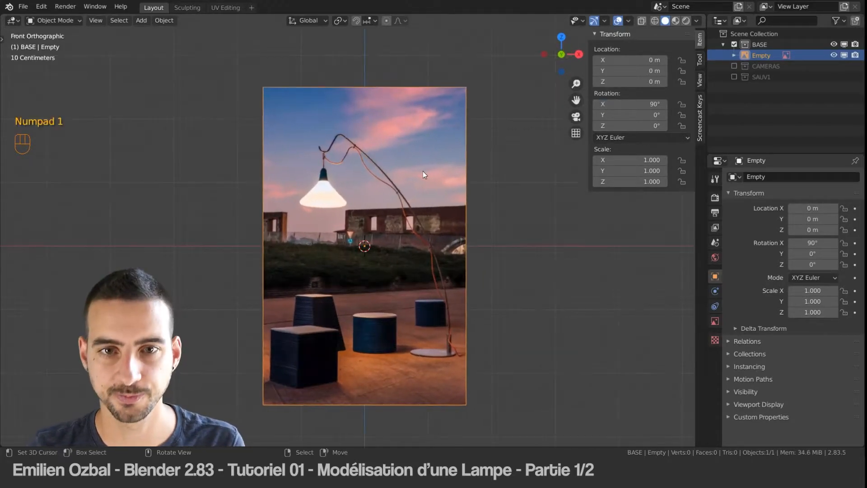
key("g")
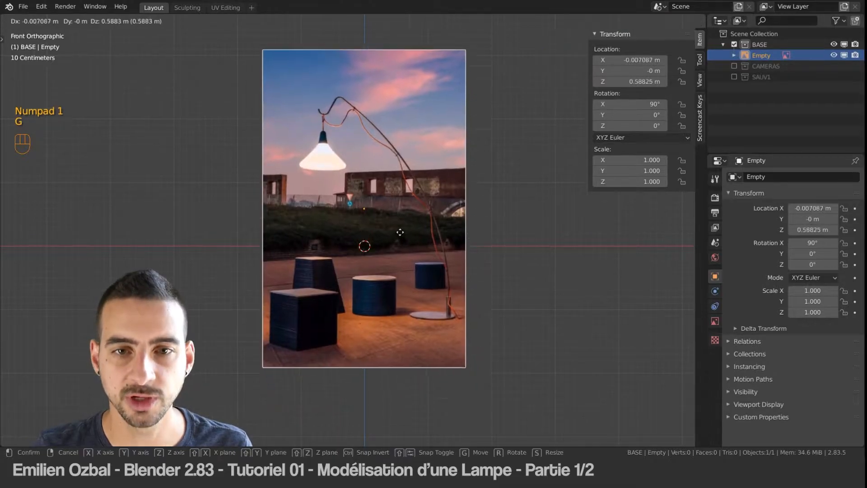
left_click(335, 174)
scroll(364, 196, "down", 1)
scroll(363, 195, "up", 2)
middle_click_drag(368, 186, 368, 226, "shift")
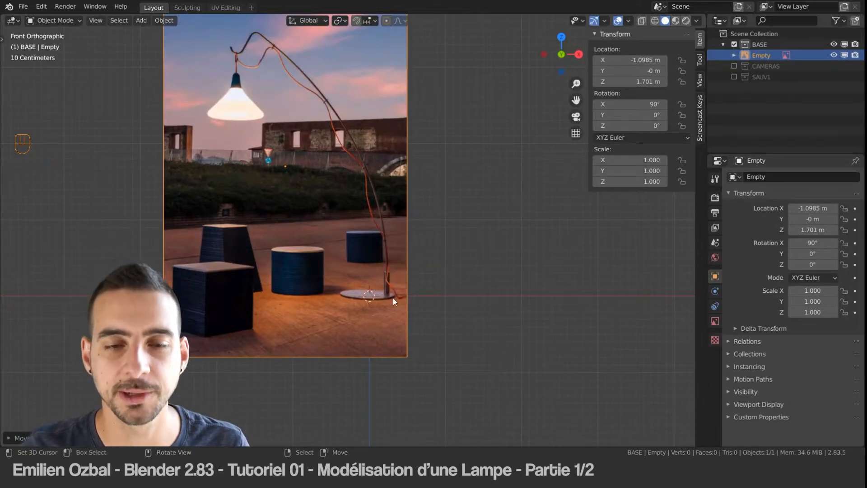
Step: Add a cube at the origin as a scale guide and set its dimensions to 0.3 m on X, Y and Z
key("shift+a")
mouse_move(307, 131)
left_click(418, 142)
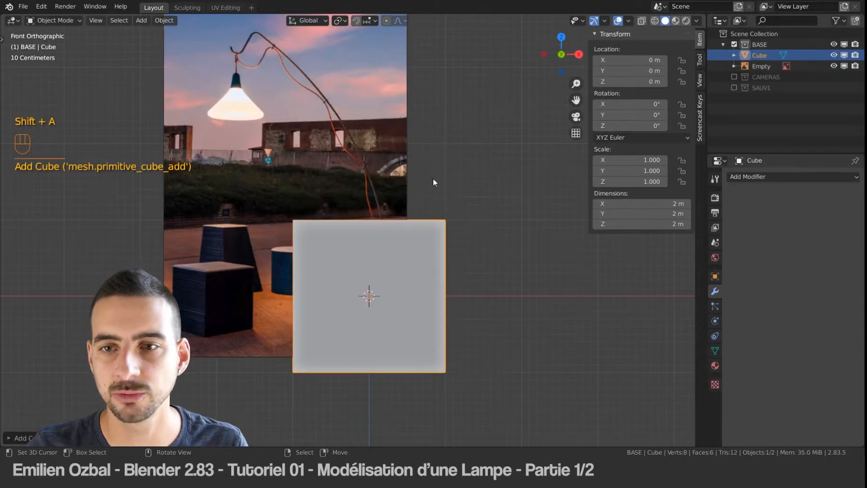
left_click(650, 201)
type("0.3")
key("Tab")
type("0.3")
key("Tab")
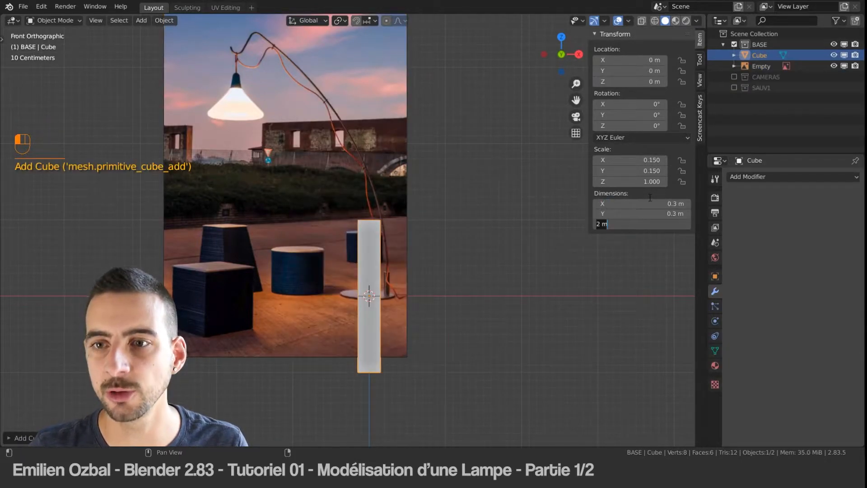
type("0.3")
key("Return")
Step: Set both the depth and the side of the reference image to Front
left_click(364, 236)
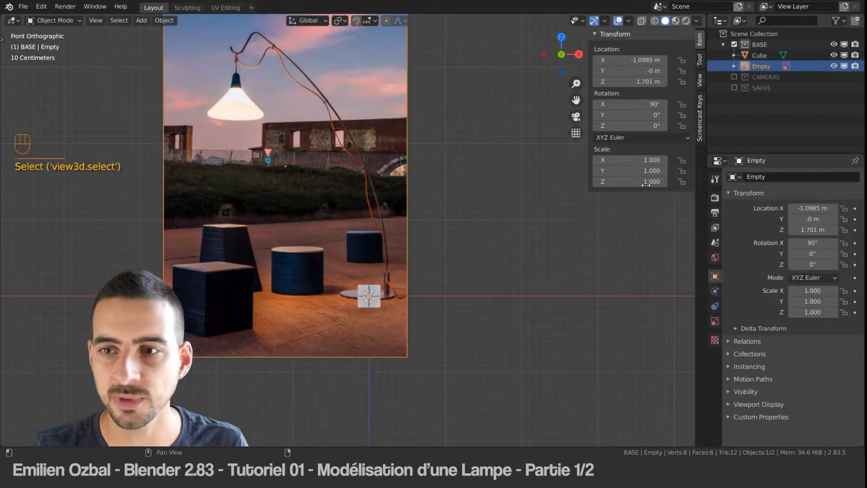
left_click(715, 323)
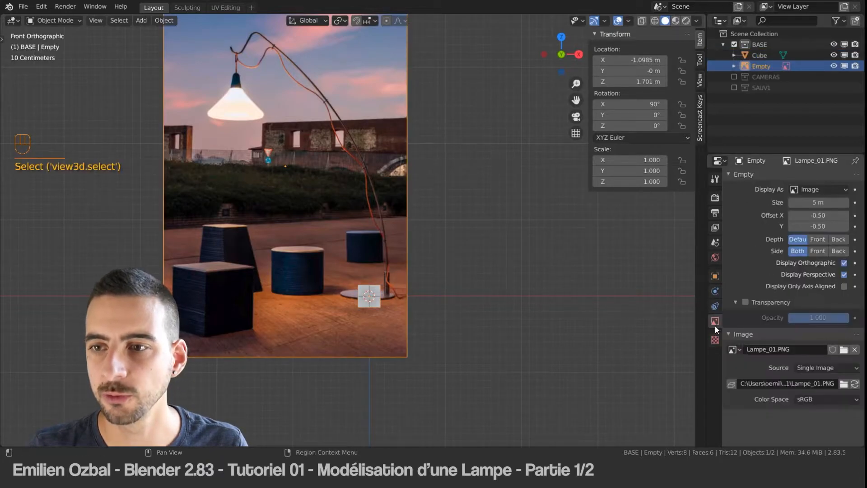
left_click(819, 239)
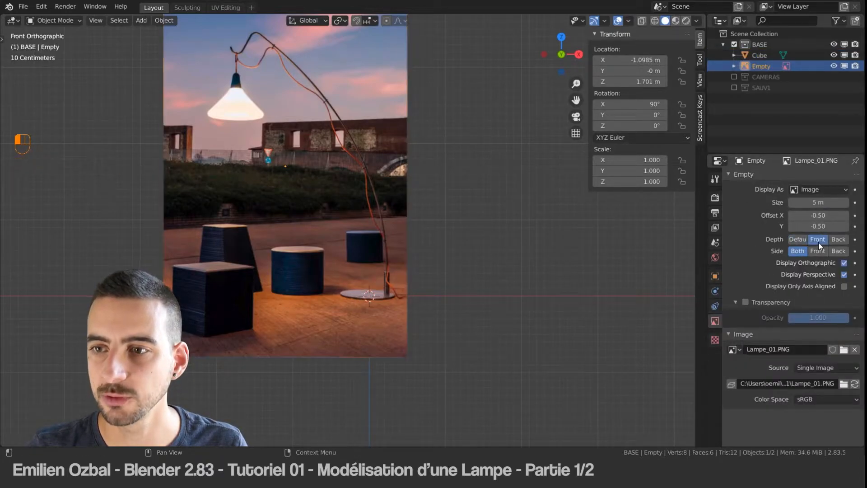
left_click(817, 252)
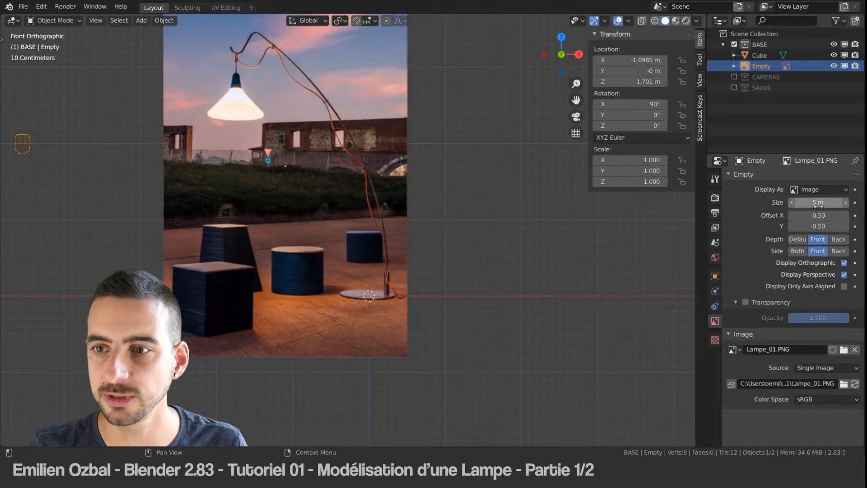
Step: Enable transparency on the reference image and set its opacity to 0.5
left_click(760, 302)
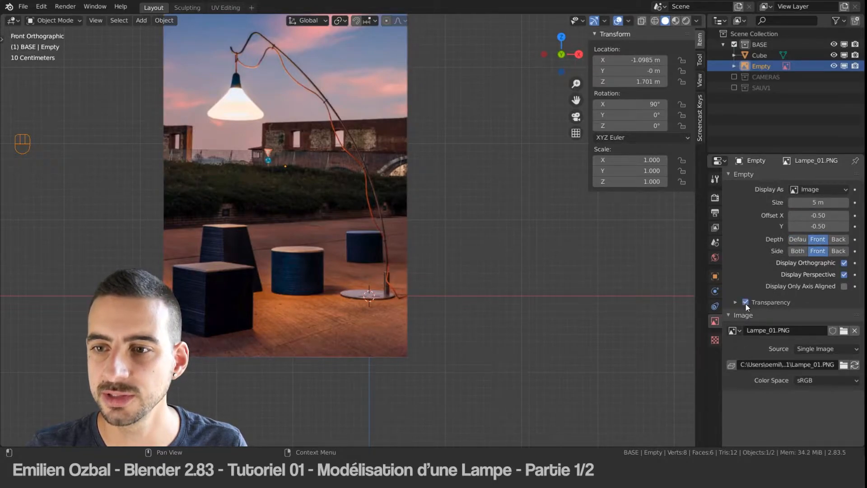
left_click(745, 304)
left_click(738, 304)
left_click(819, 318)
type("0.5")
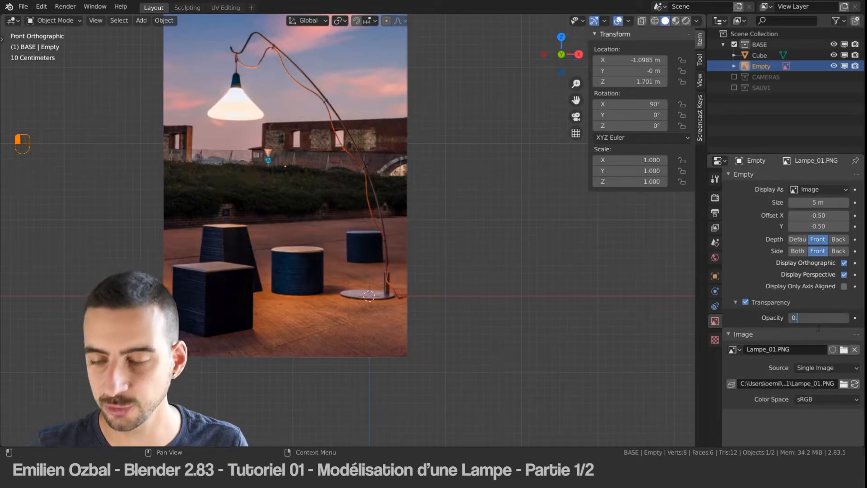
key("Return")
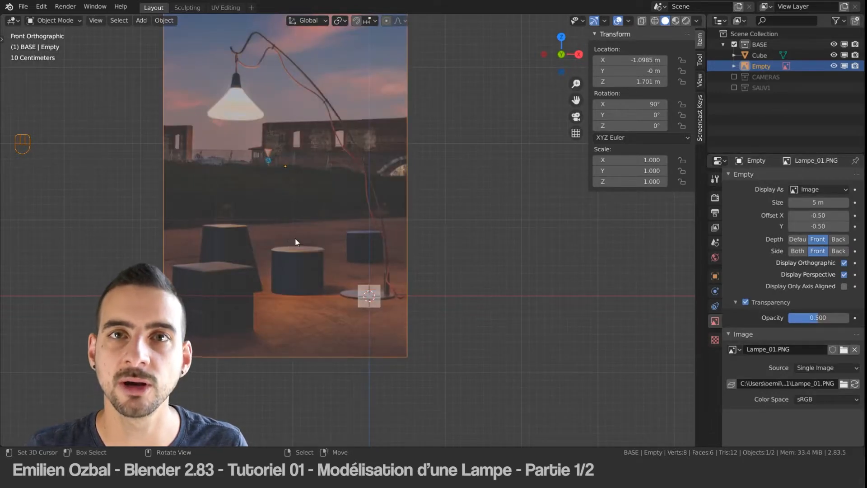
Step: Scale the reference image to about 0.48 and move its lamp base roughly onto the cube at the origin
key("g")
key("s")
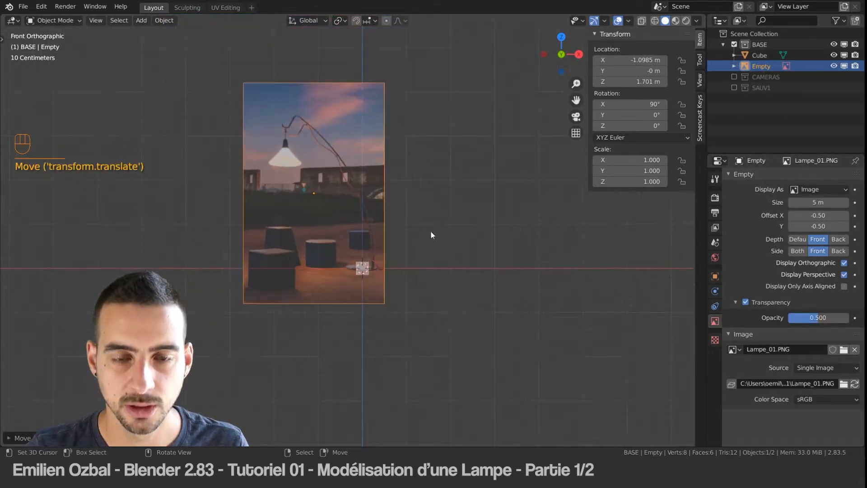
key("g")
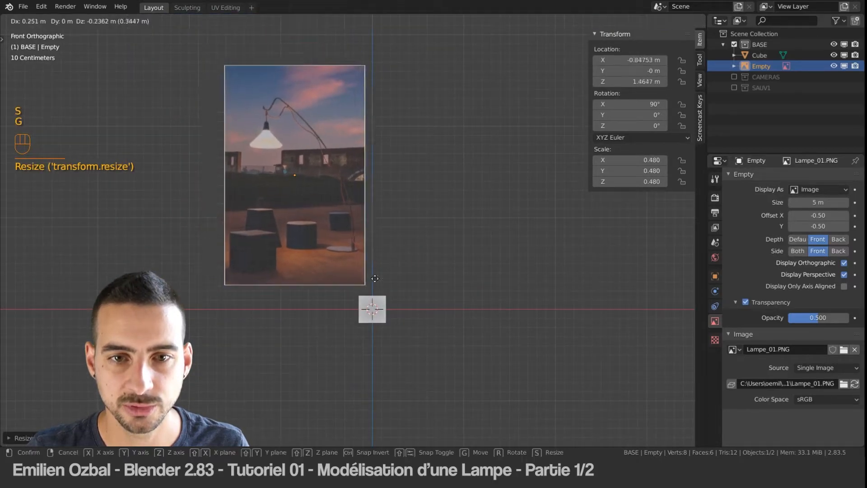
left_click(371, 322)
Step: Refine the reference image to a scale of about 0.422 and centre it so the lamp base matches the cube's width
scroll(371, 321, "up", 1)
scroll(400, 349, "up", 8)
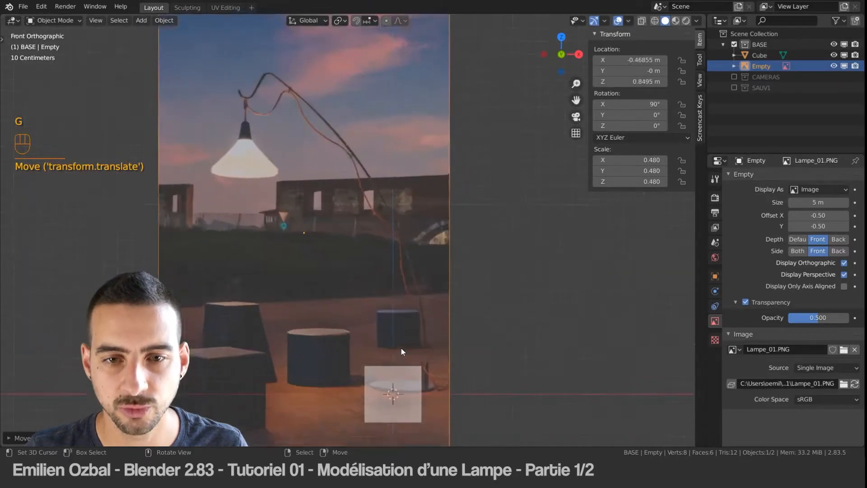
key("g")
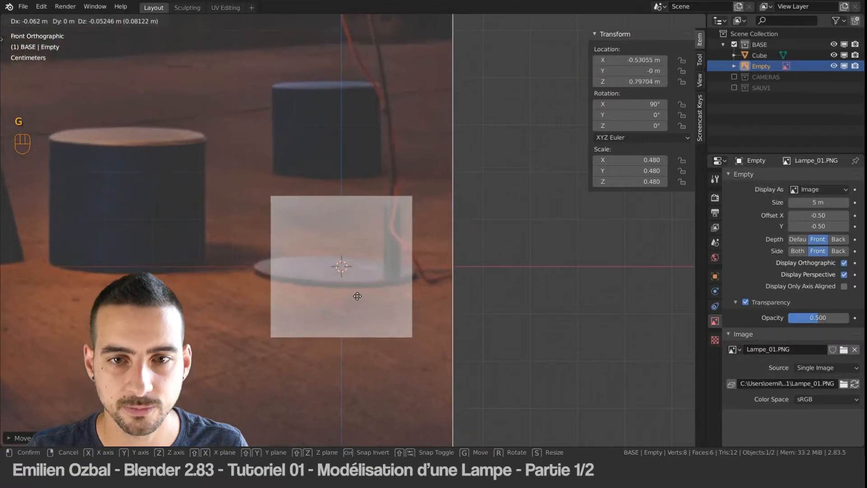
left_click(511, 299)
key("s")
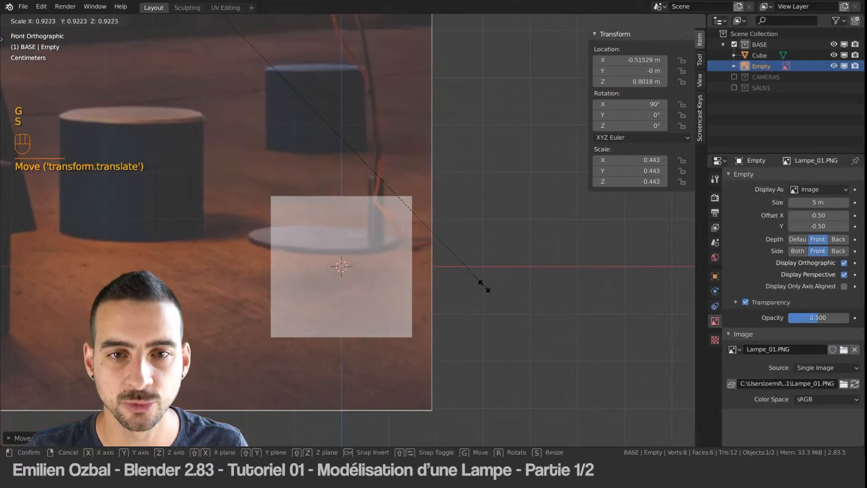
key("g")
left_click(479, 318)
key("s")
key("g")
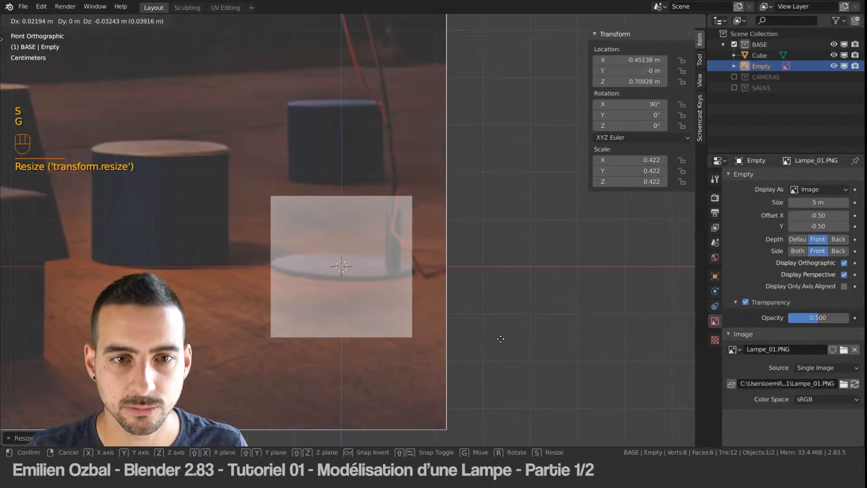
left_click(501, 338)
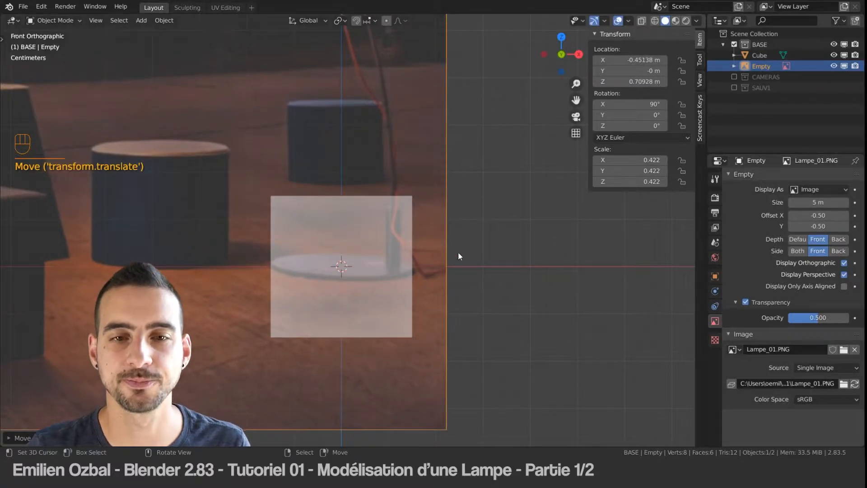
Step: Delete the cube used as a scale guide
key("a")
left_click(393, 215)
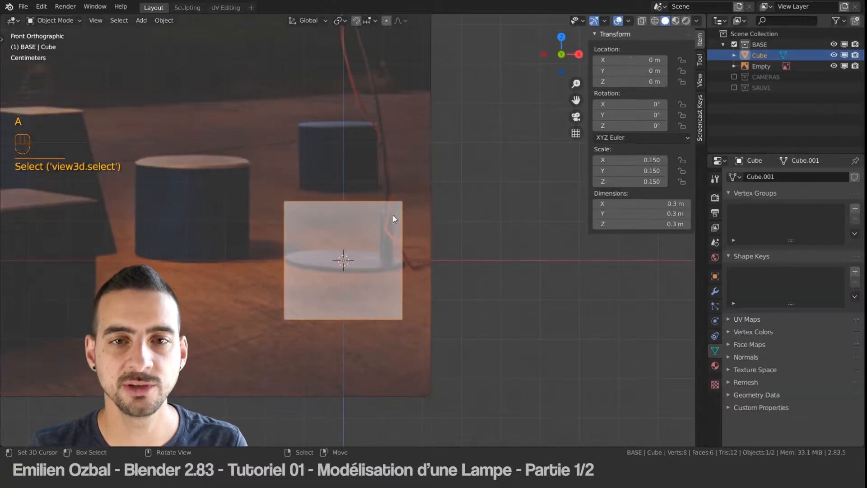
key("Delete")
Step: Add a plane mesh at the origin, on the lamp's base in the reference image
scroll(368, 194, "down", 5)
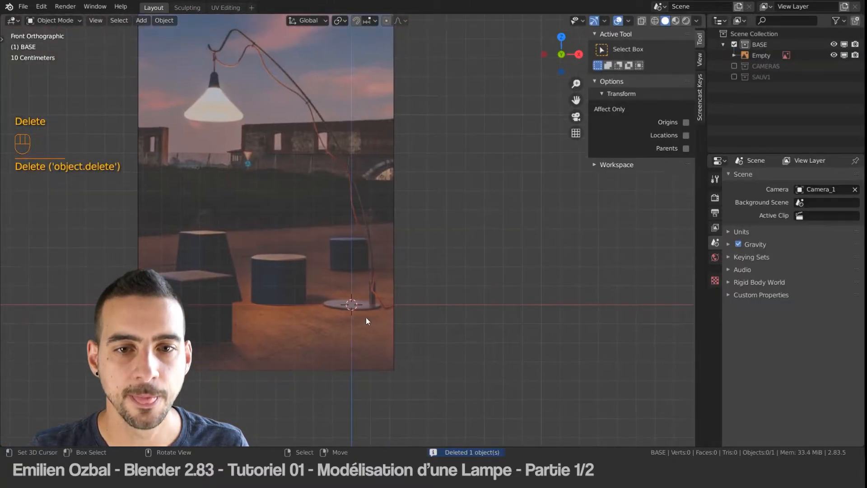
scroll(367, 285, "up", 6)
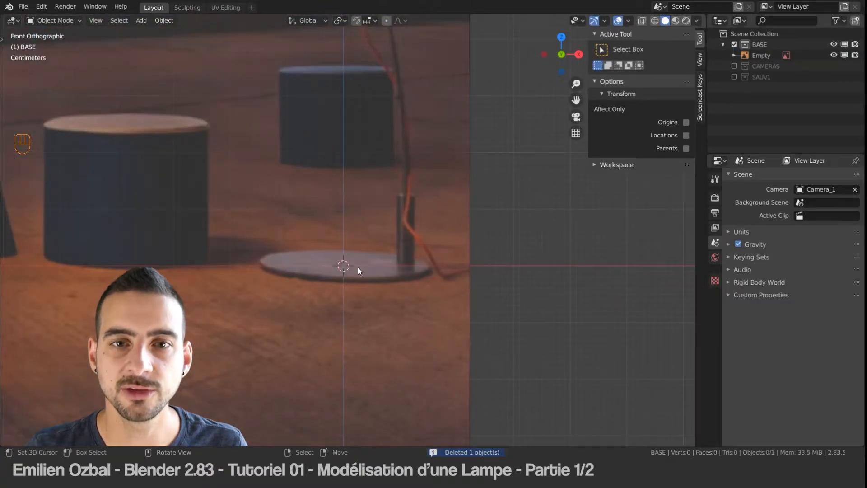
scroll(359, 267, "down", 2)
key("shift+a")
mouse_move(319, 234)
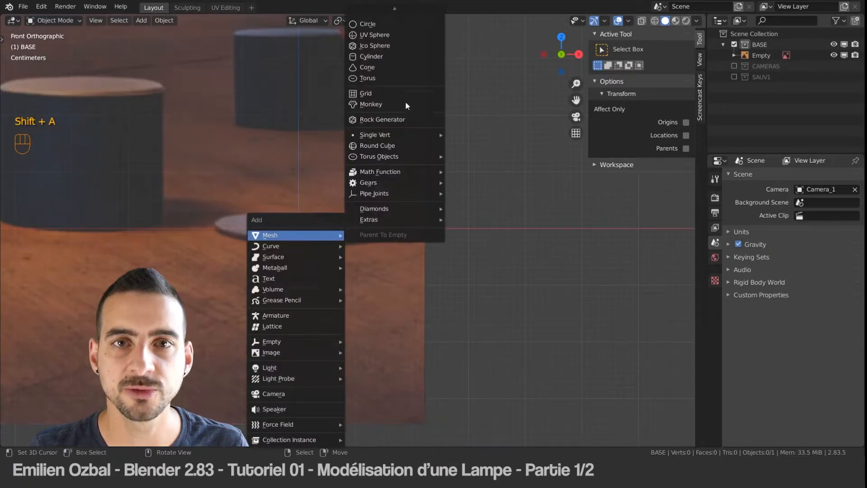
mouse_move(396, 7)
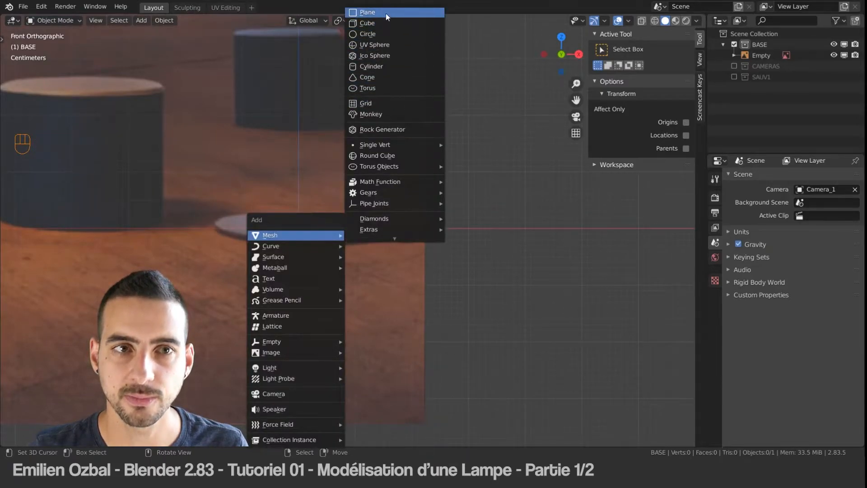
left_click(386, 12)
Step: Set the plane's X and Y dimensions to 0.3 m
scroll(356, 196, "up", 2)
middle_click_drag(356, 196, 370, 212)
double_click(648, 202)
type("0.3")
key("Tab")
type("0.3")
key("Return")
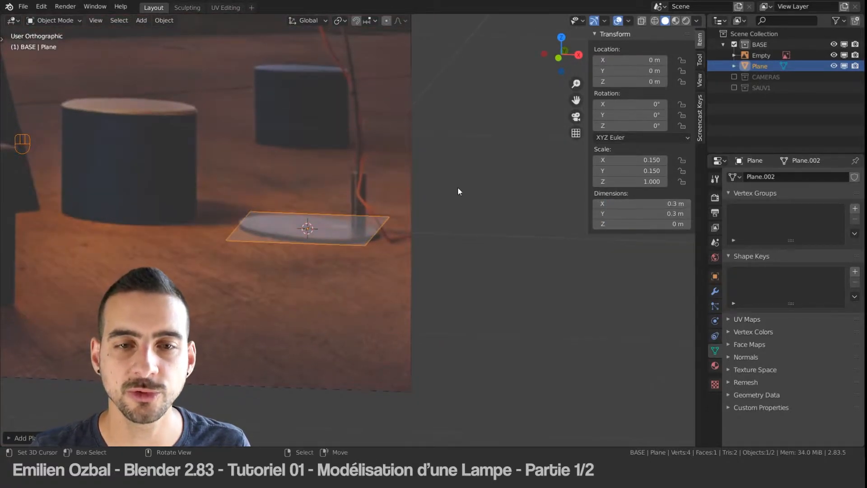
Step: In vertex editing mode, divide the plane into four equal faces with two centred, perpendicular loop cuts
middle_click_drag(313, 222, 296, 232)
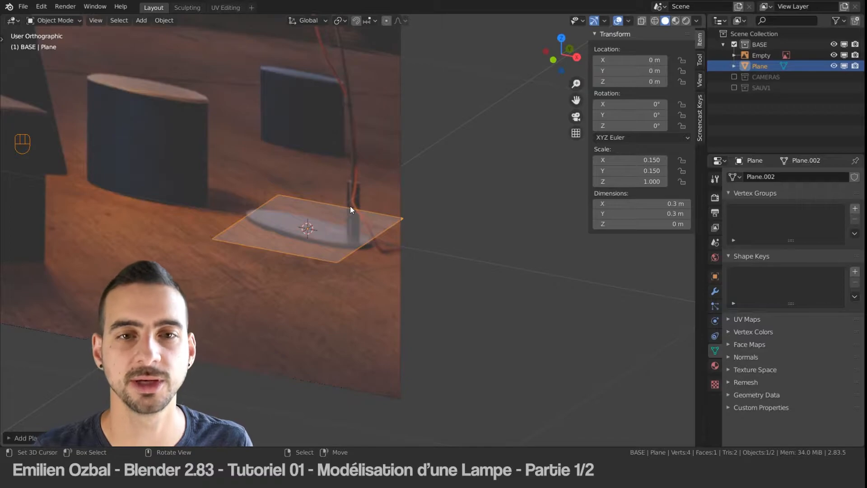
key("Tab")
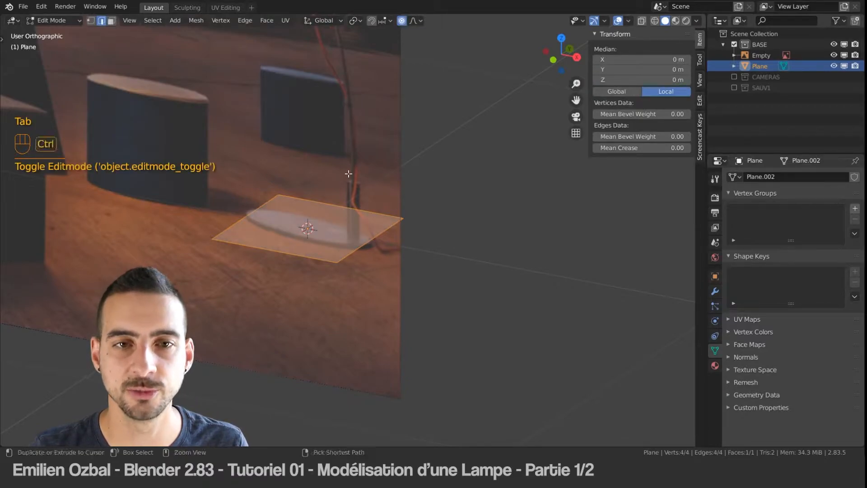
key("ctrl+Tab")
left_click(307, 164)
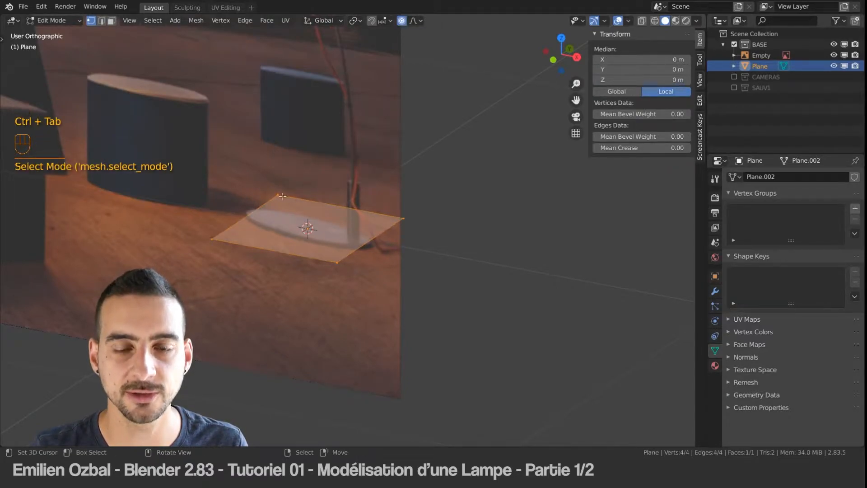
middle_click_drag(317, 194, 321, 195)
key("ctrl+r")
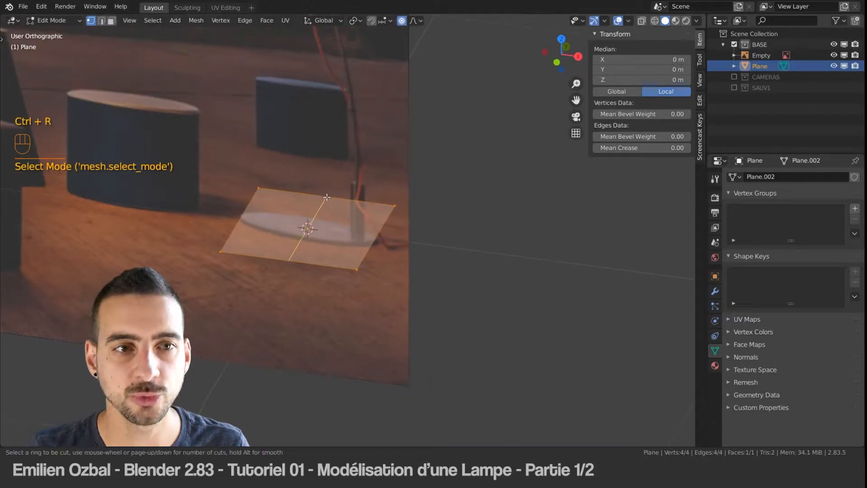
left_click(327, 197)
right_click(326, 198)
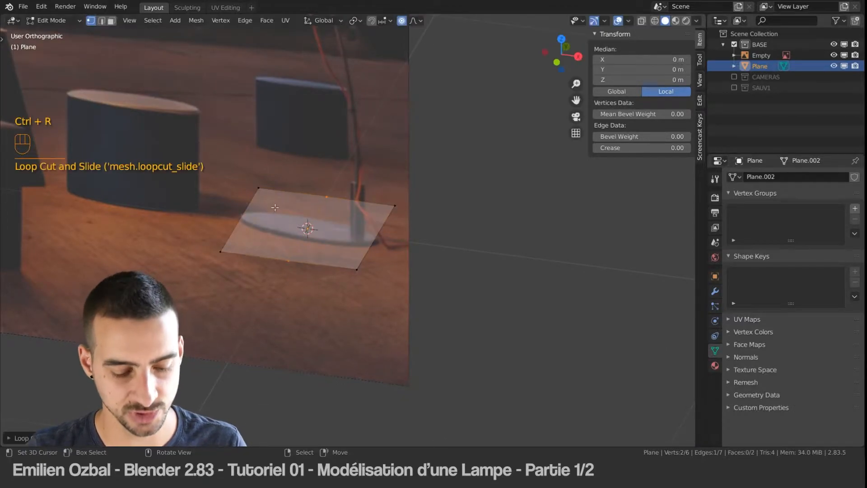
key("ctrl+r")
left_click(279, 208)
right_click(281, 209)
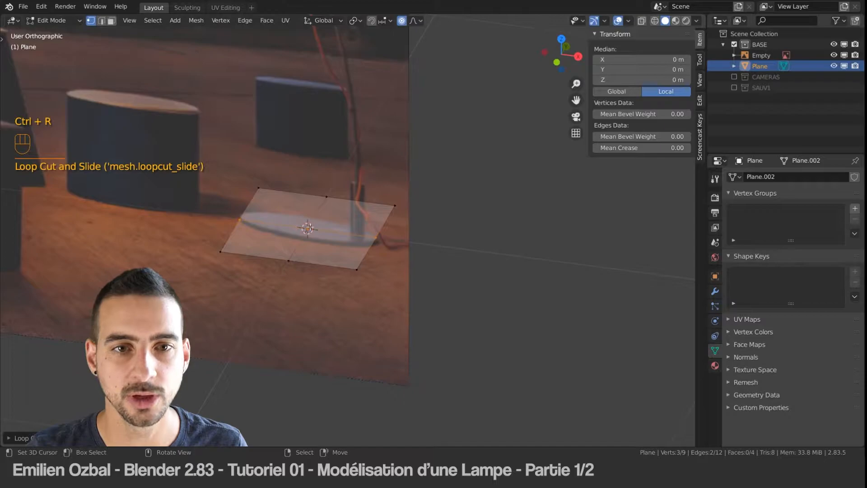
Step: Select every vertex of the plane except the centre one and round the outline with the LoopTools Circle operation
left_click(308, 228)
scroll(312, 233, "up", 2)
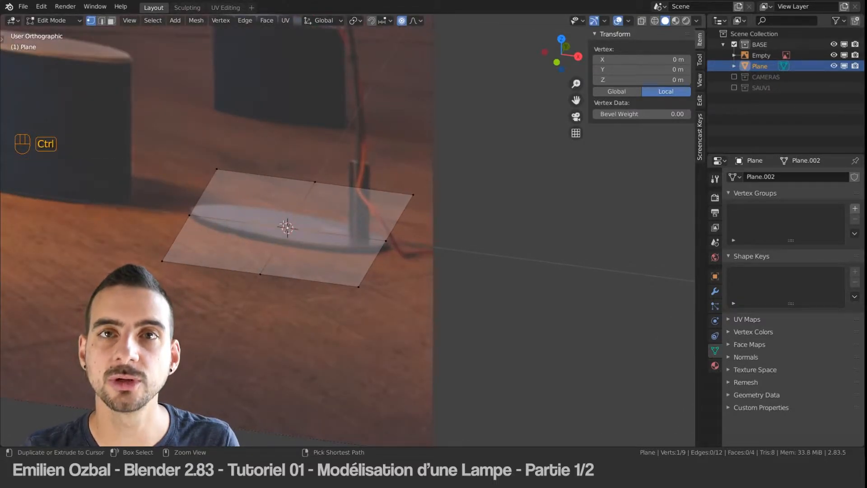
key("ctrl+i")
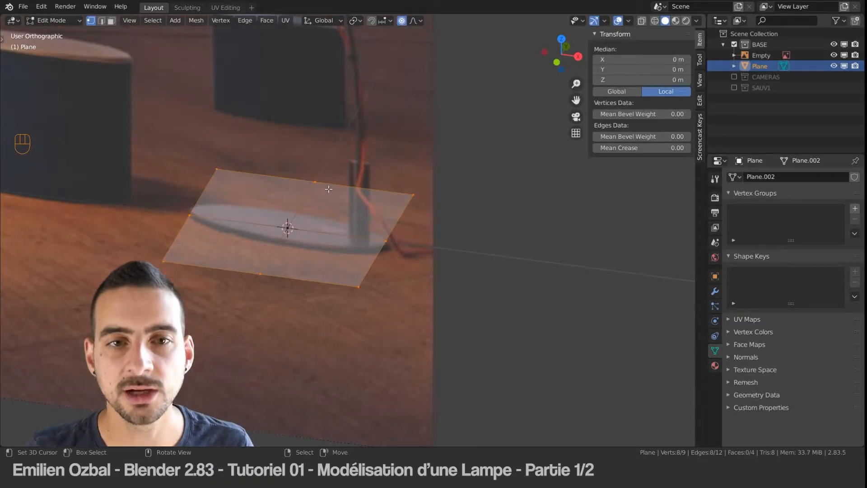
key("w")
mouse_move(292, 152)
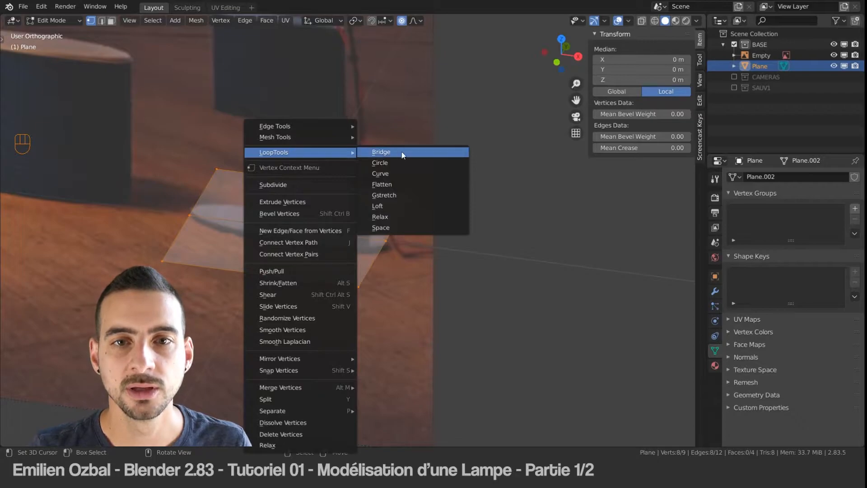
left_click(395, 162)
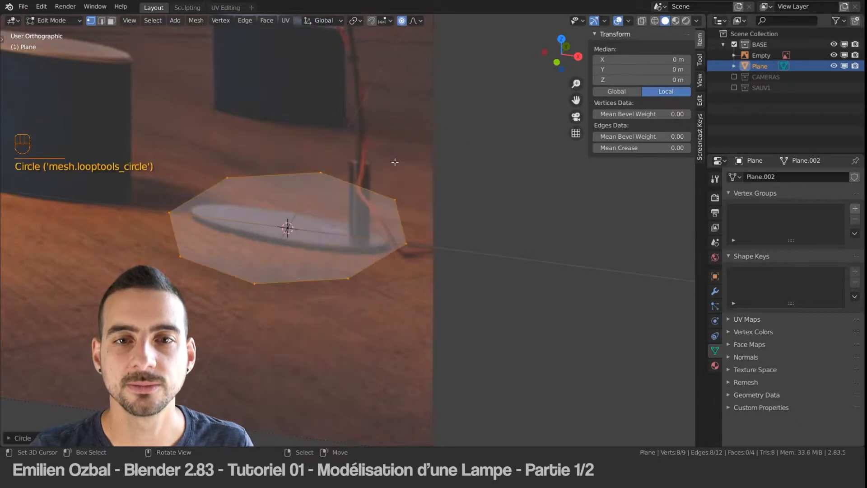
key("KP_Decimal")
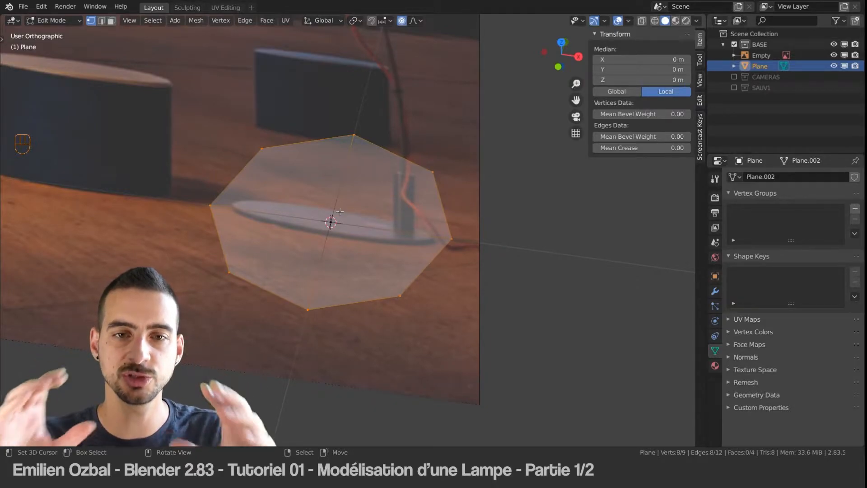
Step: Return to Object Mode and add a level 2 Subdivision Surface modifier to the rounded plane
middle_click_drag(362, 142, 348, 172)
key("Tab")
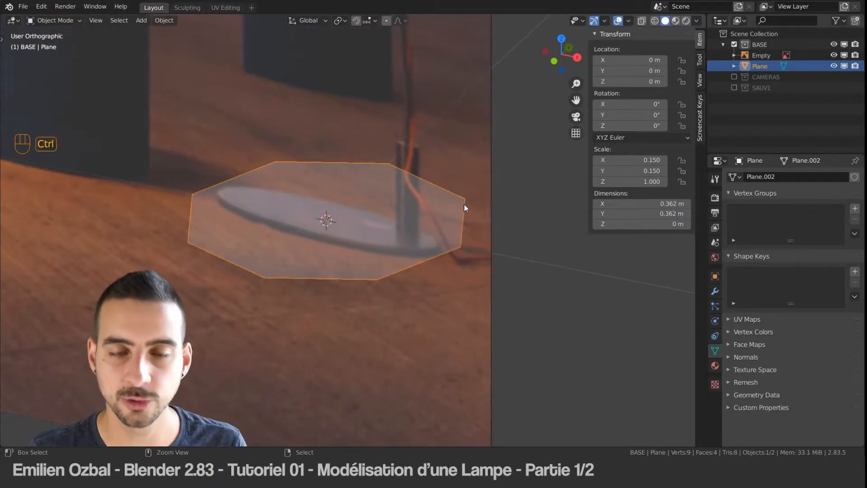
key("ctrl+2")
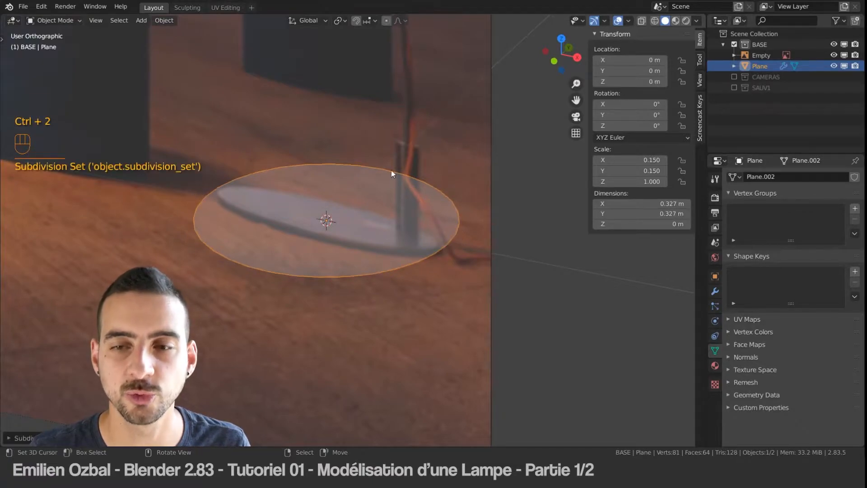
Step: Turn off Optimal Display in the Subdivision modifier and switch to wireframe shading to show the disc's subdivided edges
left_click(715, 291)
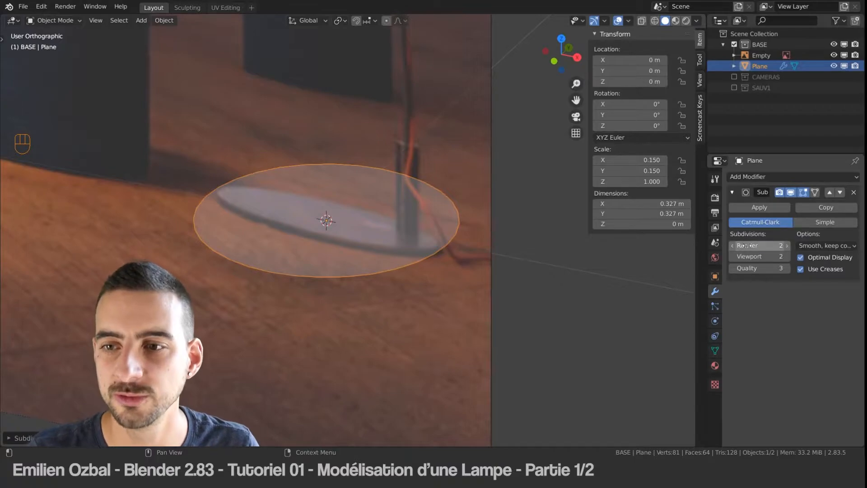
key("Tab")
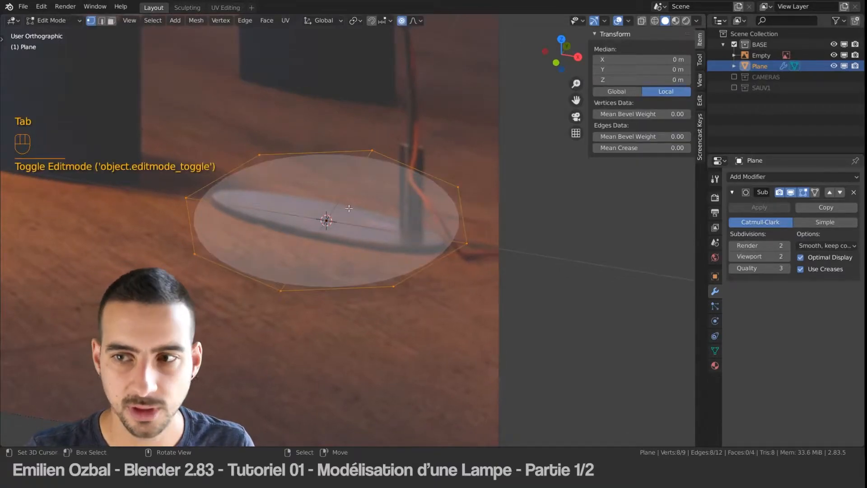
left_click(830, 260)
key("Tab")
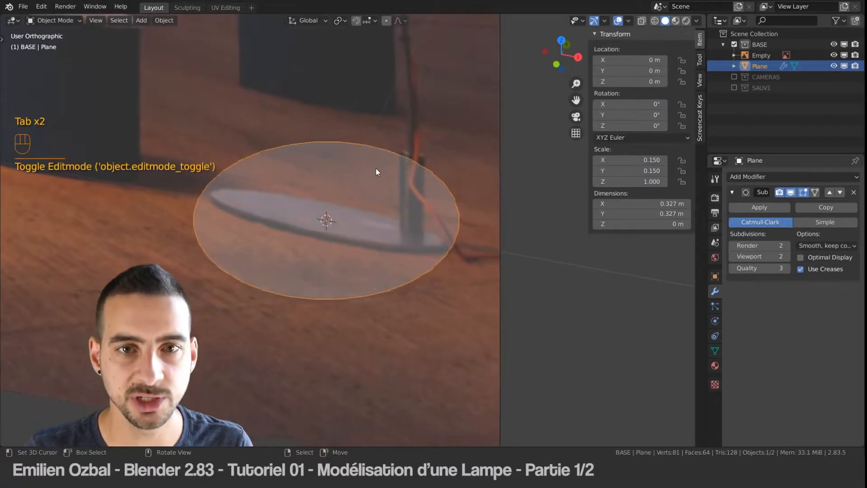
key("z")
scroll(360, 182, "down", 2)
scroll(364, 201, "up", 5)
mouse_move(364, 201)
middle_mouse_down()
mouse_move(408, 193)
mouse_move(358, 196)
middle_mouse_up()
scroll(357, 197, "up", 4)
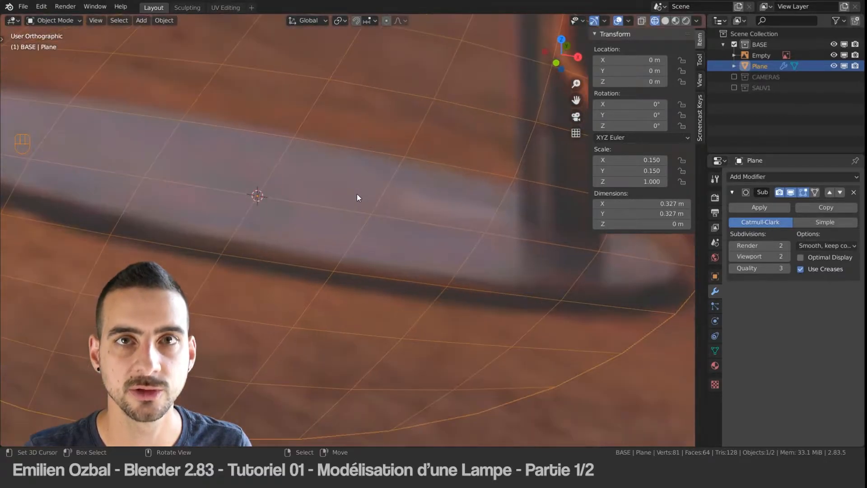
scroll(357, 197, "down", 5)
Step: In face editing mode, select all four faces of the disc and extrude them 0.01 m along Z
key("Tab")
key("ctrl+Tab")
left_click(279, 221)
right_click(305, 210)
right_click(378, 216, "shift")
right_click(355, 246, "shift")
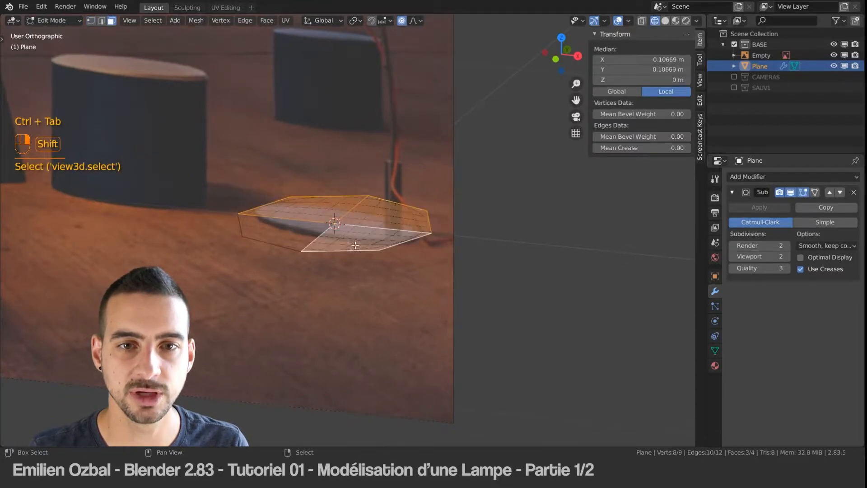
right_click(301, 230, "shift")
key("e")
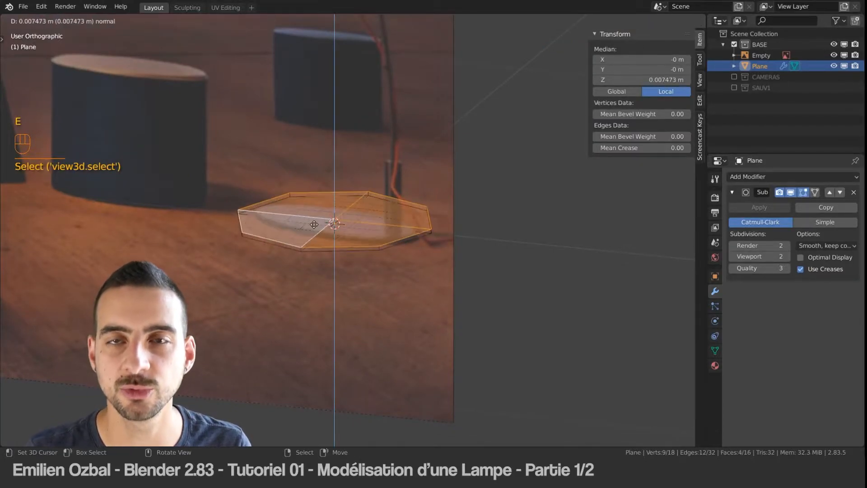
type("z")
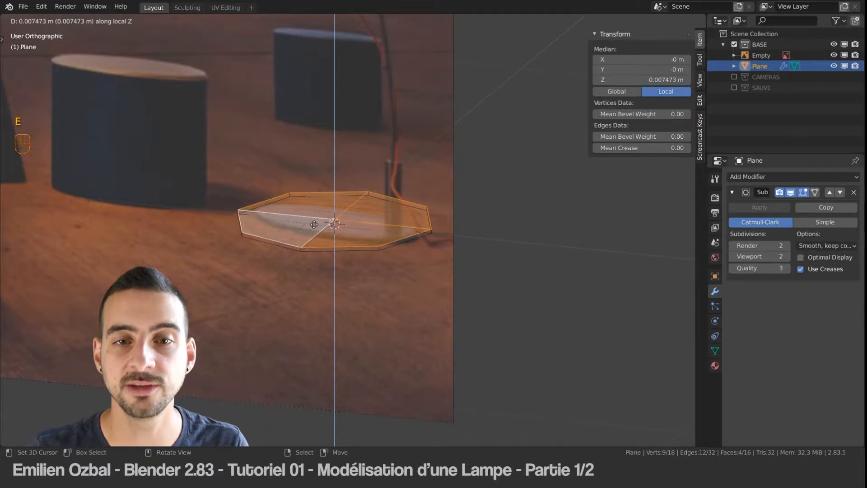
type("0.01")
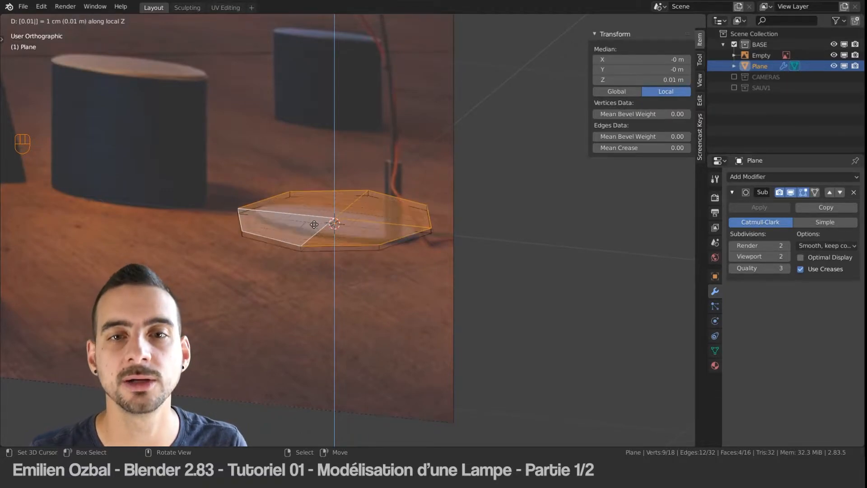
key("Return")
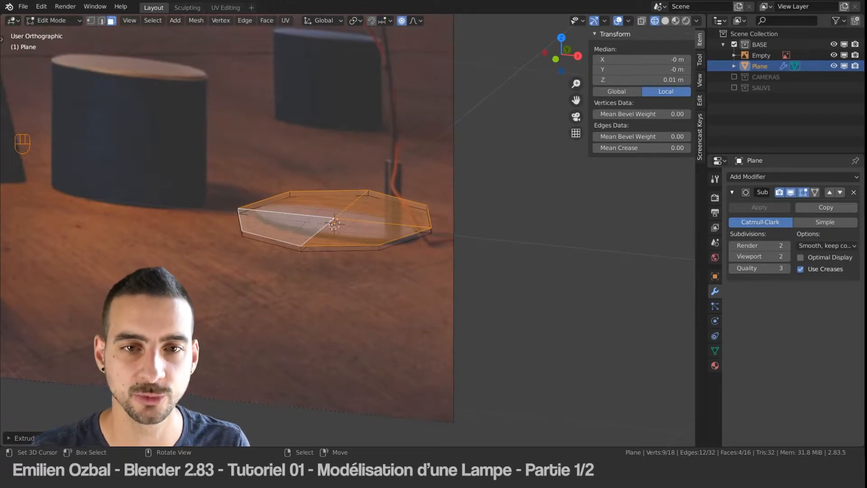
Step: Return to Object Mode, hide the reference image, and show the disc in solid shading
key("Tab")
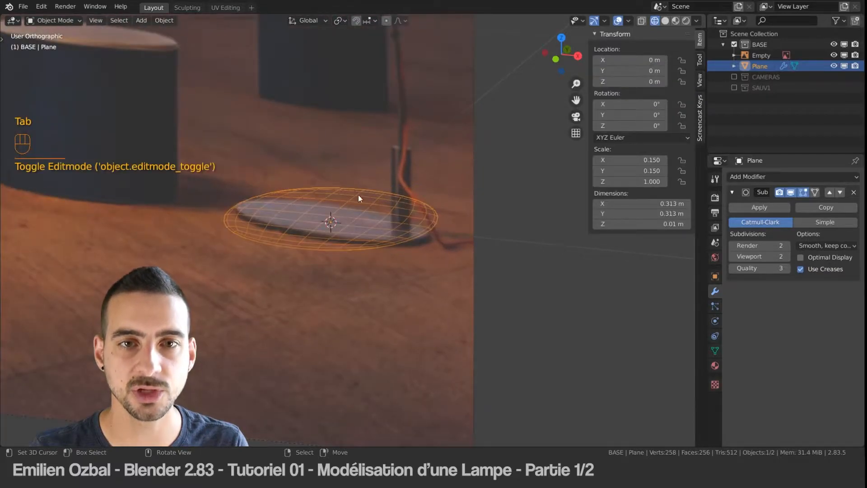
left_click(338, 135)
left_click(834, 55)
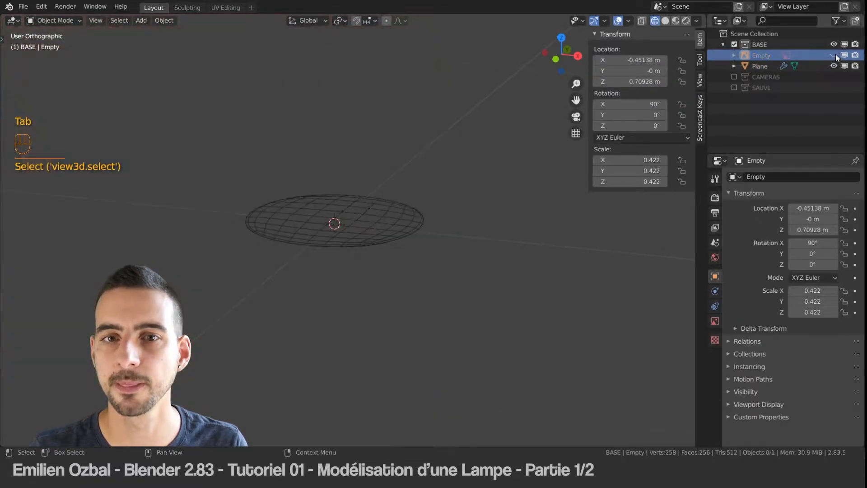
left_click(334, 223)
left_click(665, 20)
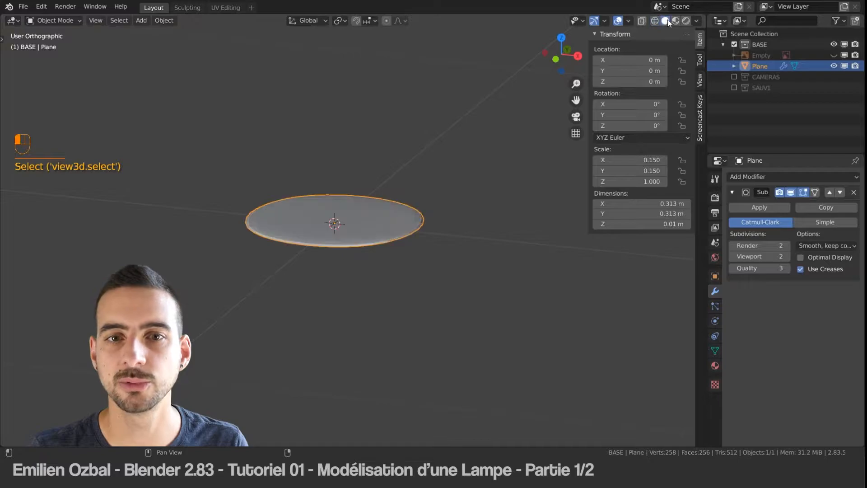
scroll(314, 197, "up", 4)
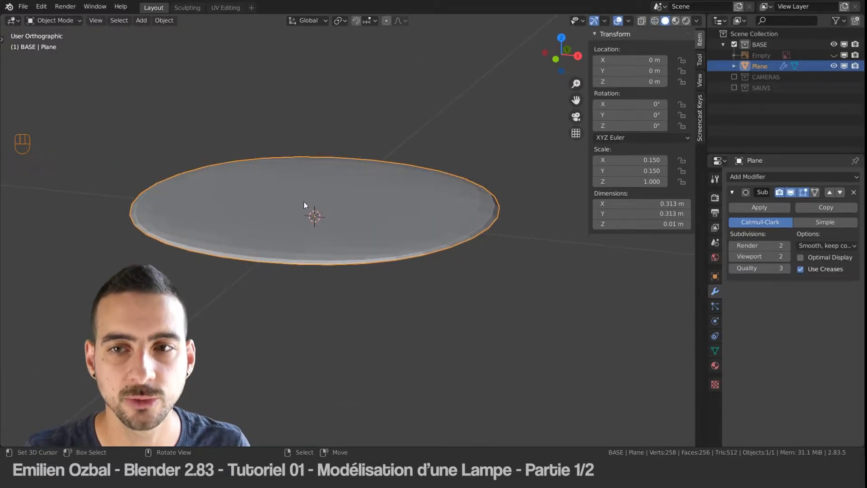
Step: Set the disc's X and Y dimensions to 0.3 m
left_click(343, 200)
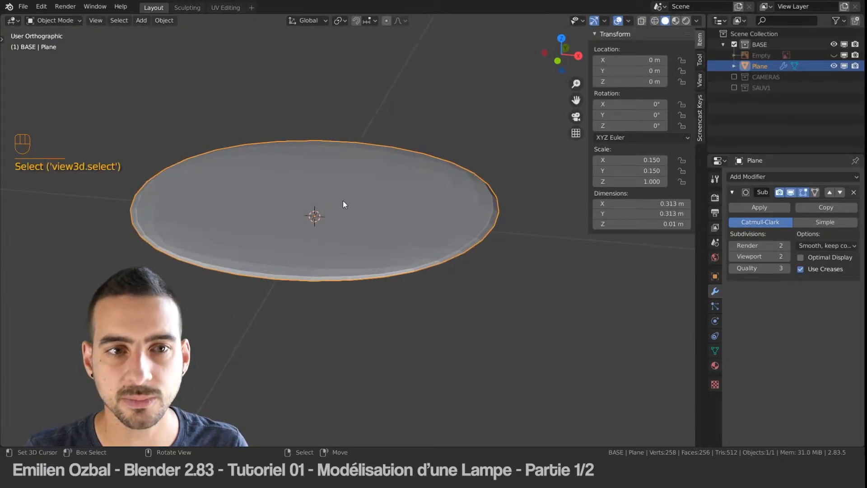
left_click(643, 204)
type("0.3")
key("Tab")
type("0")
key("Return")
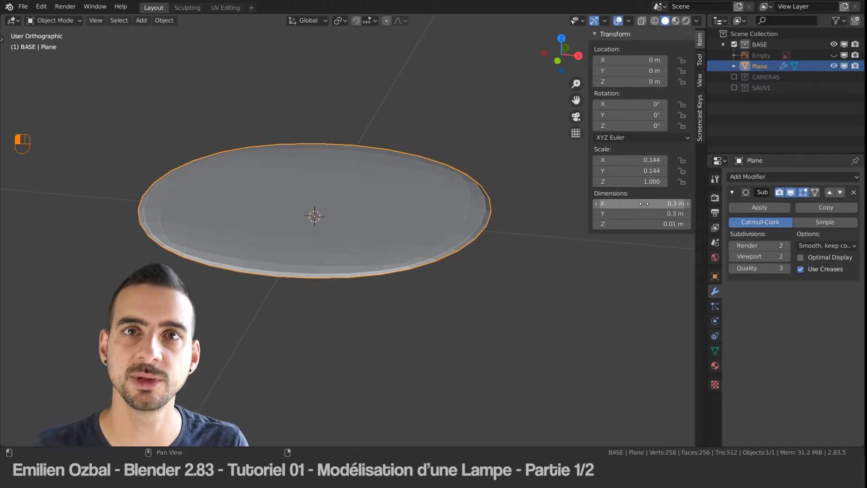
key("Tab")
middle_click_drag(286, 207, 301, 251, "shift")
key("Tab")
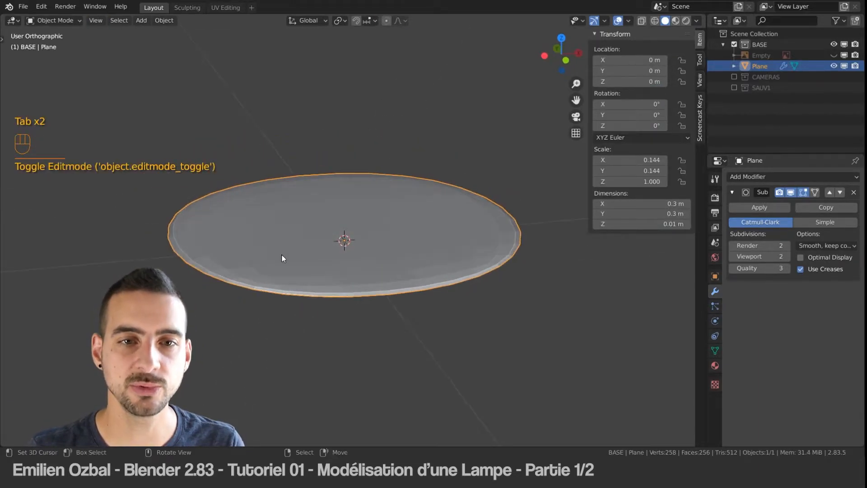
left_click(280, 240)
scroll(283, 239, "down", 2)
scroll(286, 238, "up", 4)
middle_click_drag(327, 222, 318, 240)
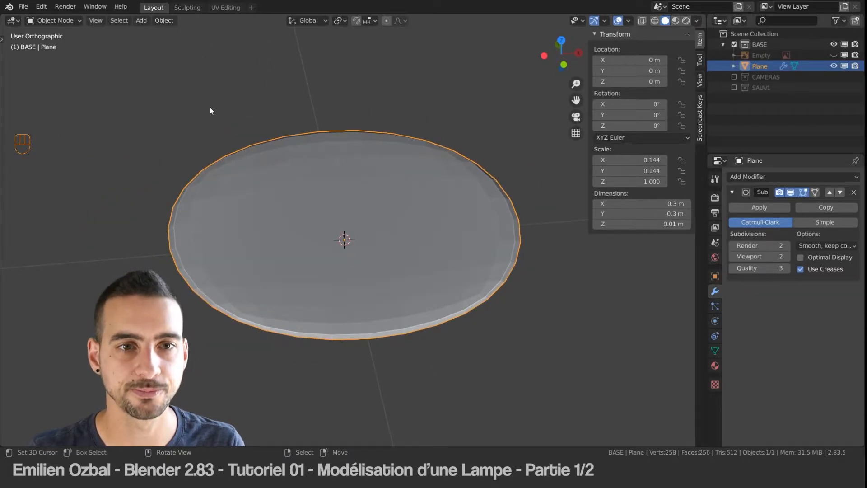
Step: Apply Shade Smooth to the disc
key("q")
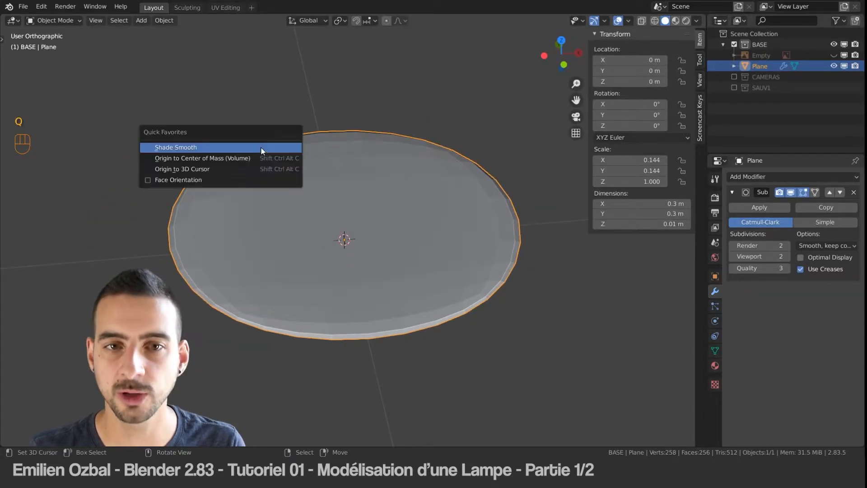
left_click(210, 145)
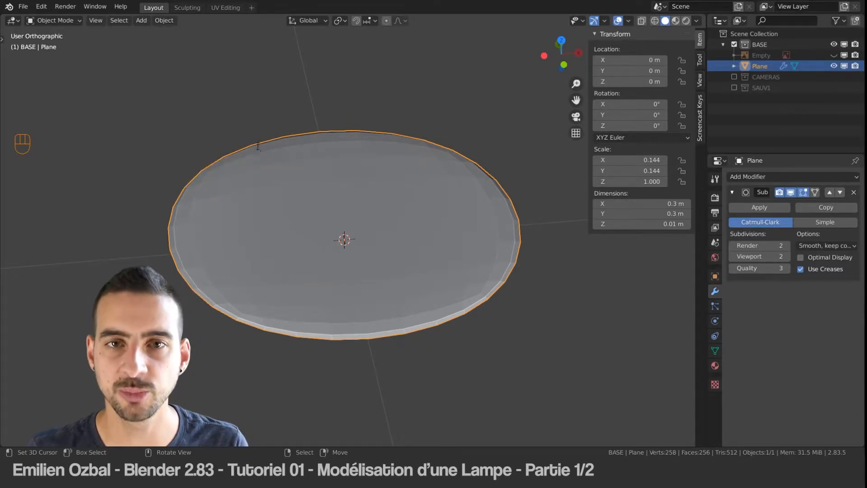
key("space")
type("shade")
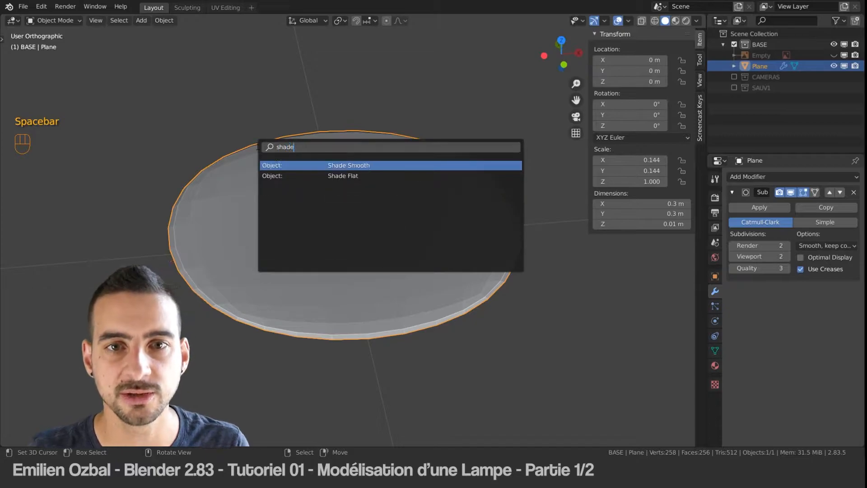
left_click(353, 166)
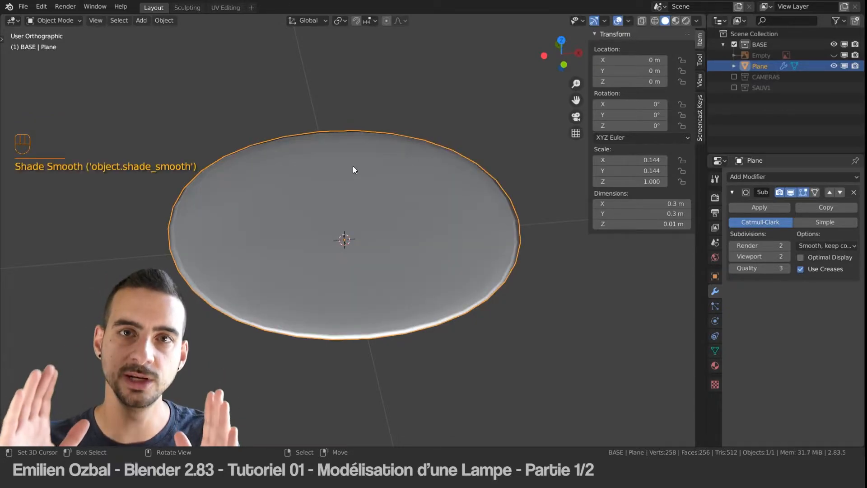
middle_click_drag(329, 254, 327, 243)
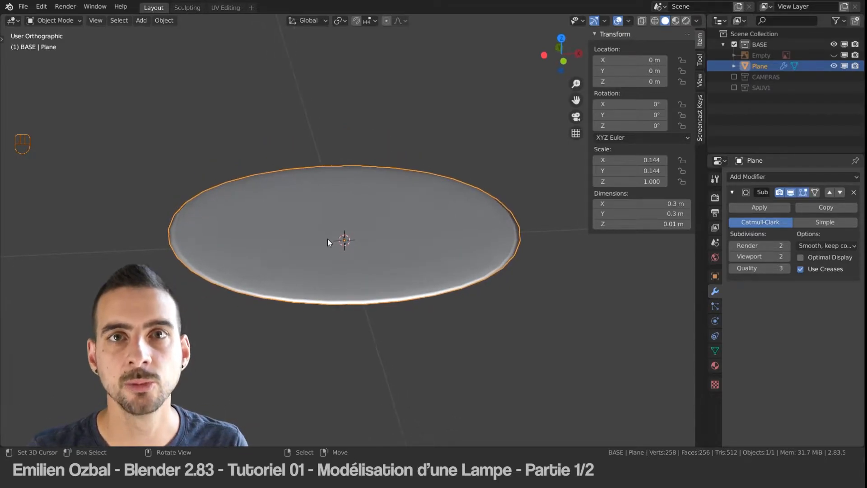
Step: Set the disc's Subdivision modifier to 3 levels for both render and viewport
left_click(786, 246)
left_click(787, 256)
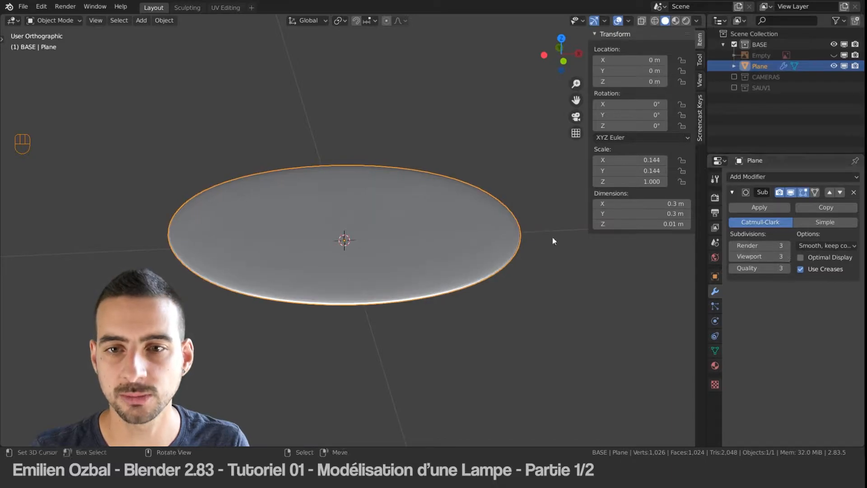
middle_click_drag(396, 238, 394, 239)
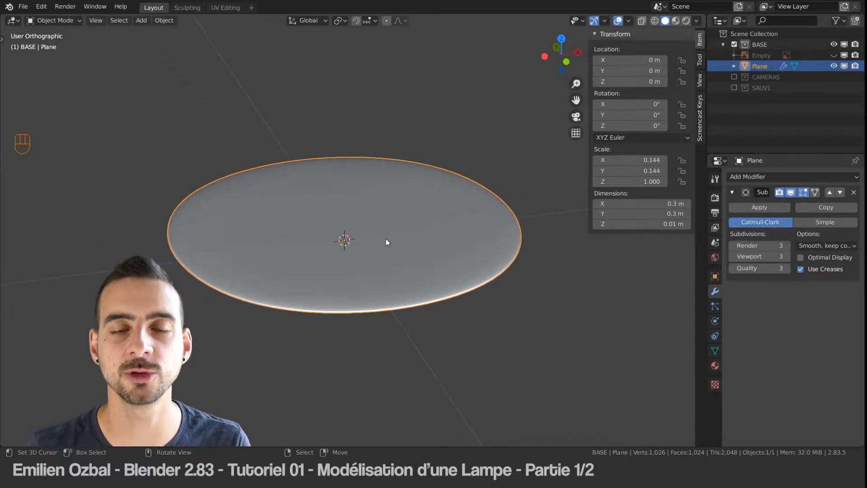
Step: Enter Edit Mode on the disc with face selection active
key("Tab")
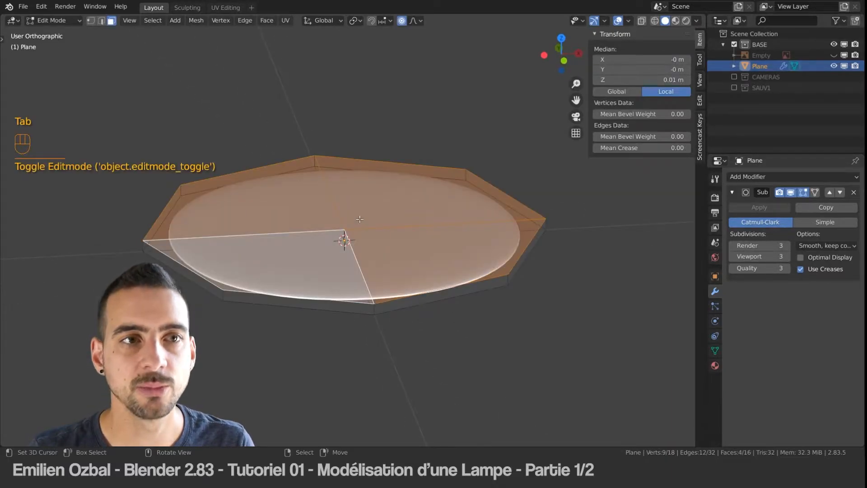
key("ctrl+Tab")
left_click(184, 107)
right_click(275, 198)
right_click(368, 183, "shift")
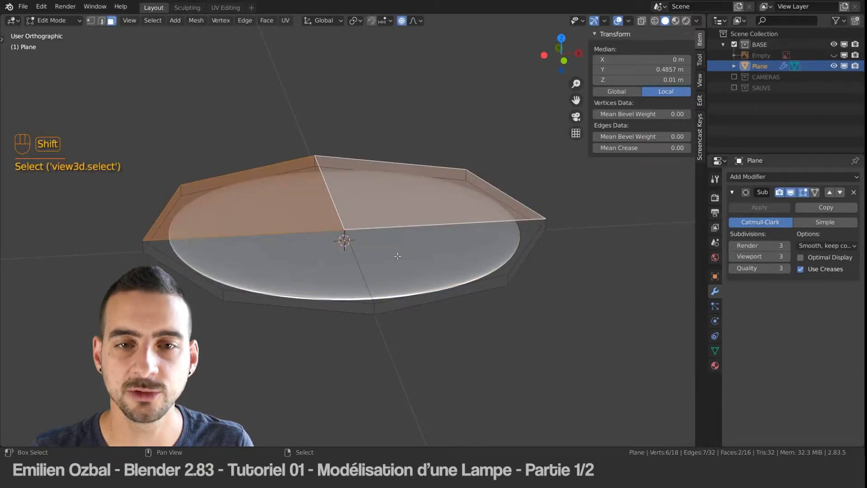
right_click(397, 254, "shift")
right_click(296, 257, "shift")
right_click(197, 120)
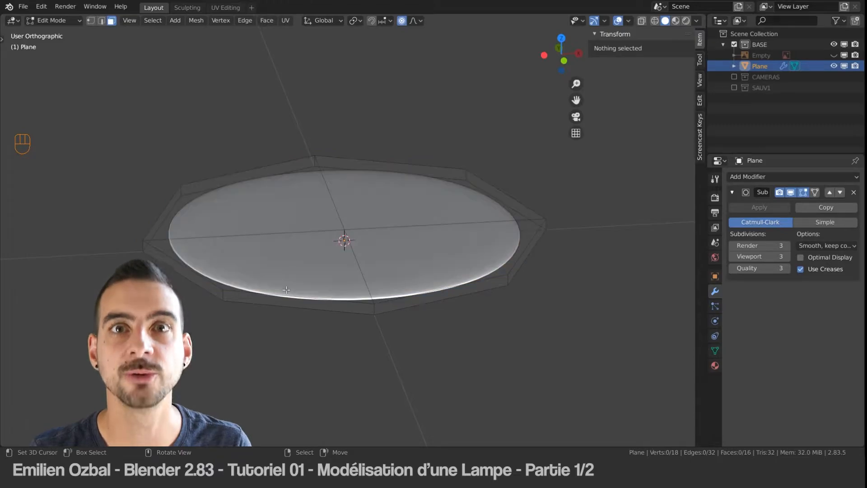
Step: Select one top face of the disc and extend the selection to all similar co-planar faces
right_click(281, 187)
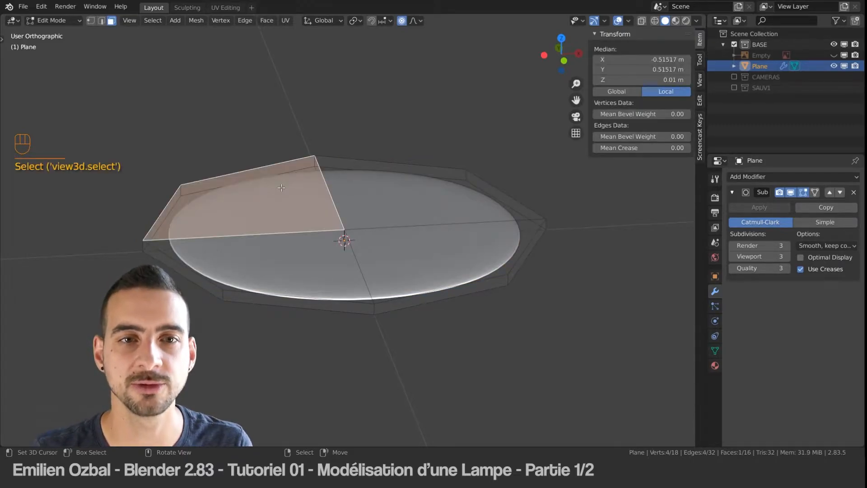
left_click(149, 22)
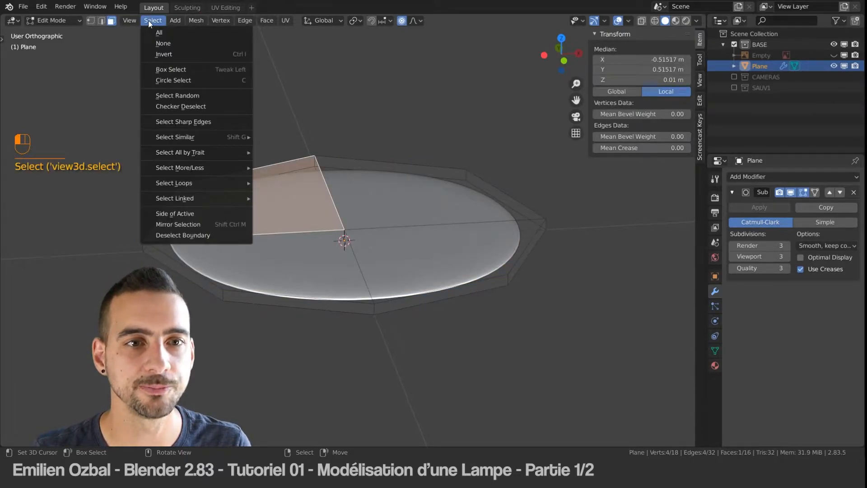
mouse_move(175, 137)
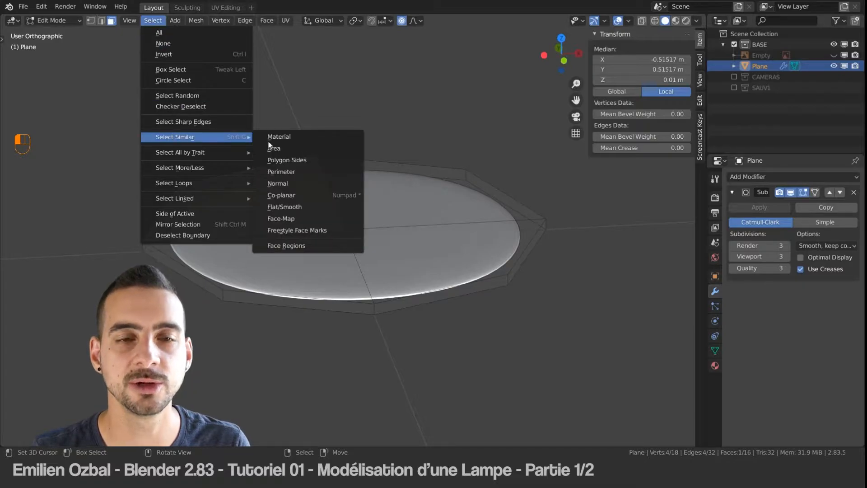
left_click(299, 196)
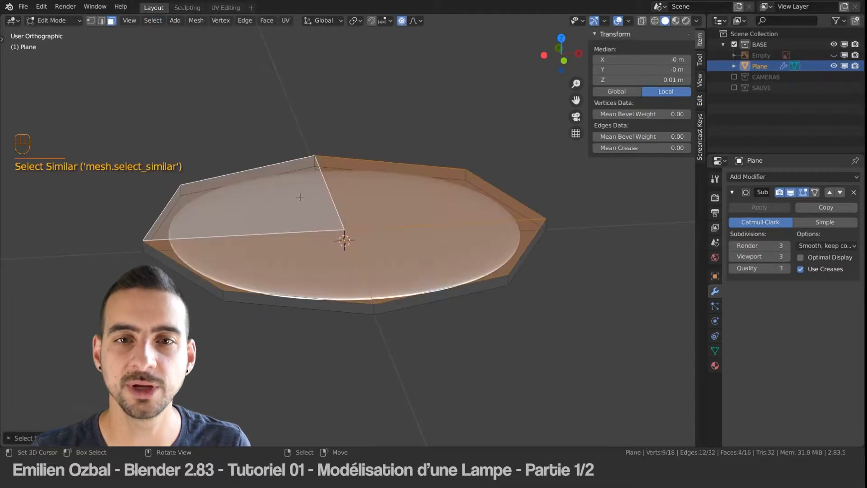
Step: Convert the top face selection into its boundary edge loop
middle_click_drag(253, 301, 277, 243)
left_click(144, 21)
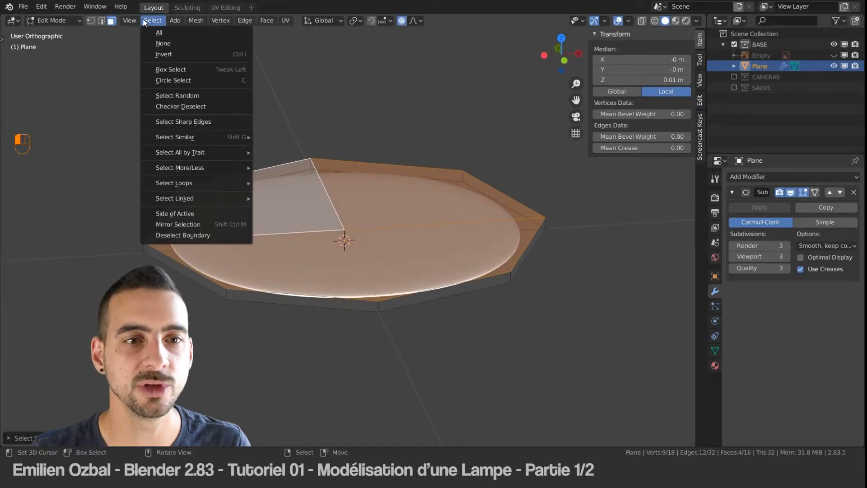
mouse_move(213, 183)
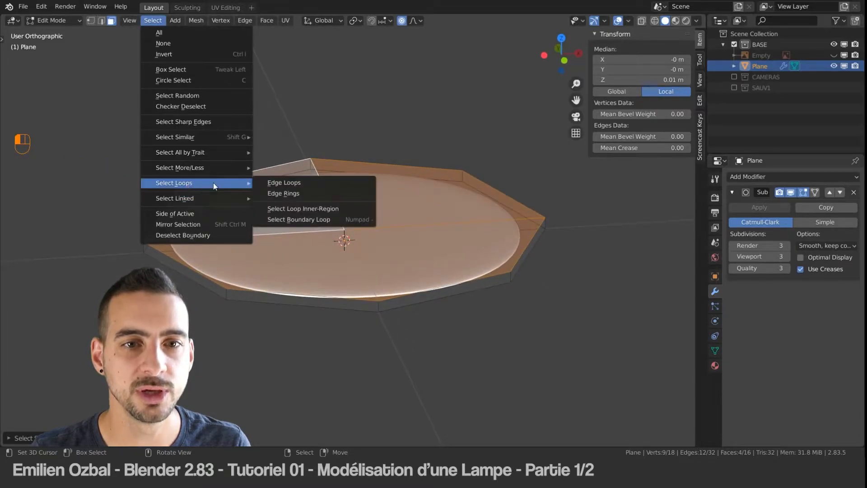
left_click(300, 220)
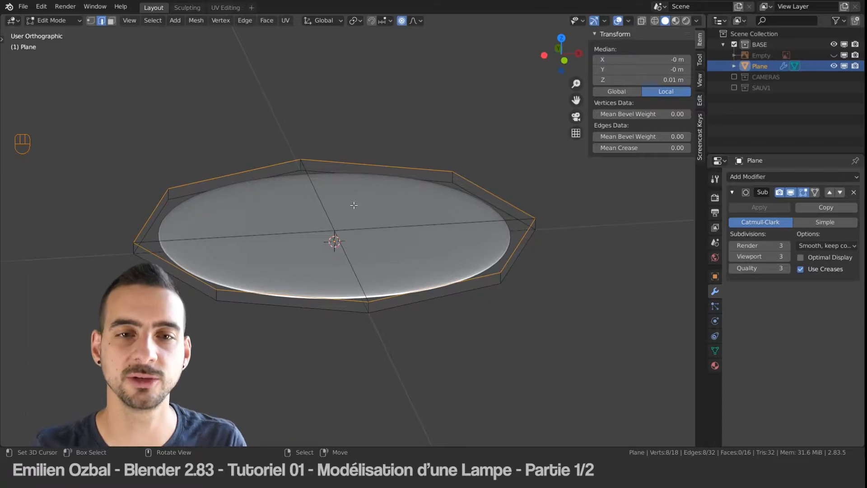
Step: Bevel the disc's top boundary loop with 2 segments and a width of about 0.004 m
key("ctrl")
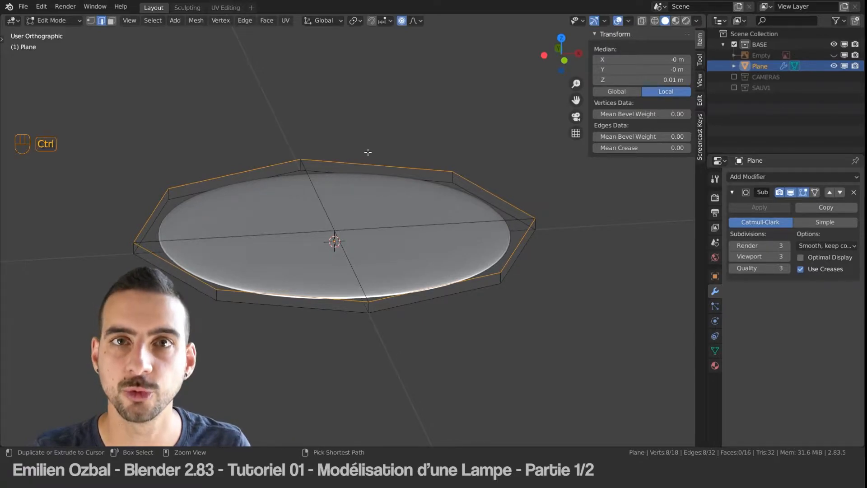
key("ctrl+b")
key("shift")
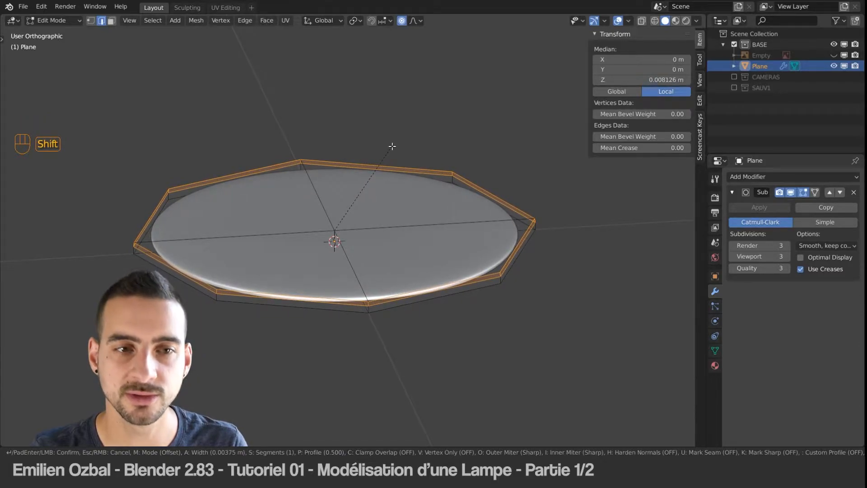
scroll(392, 146, "up", 1)
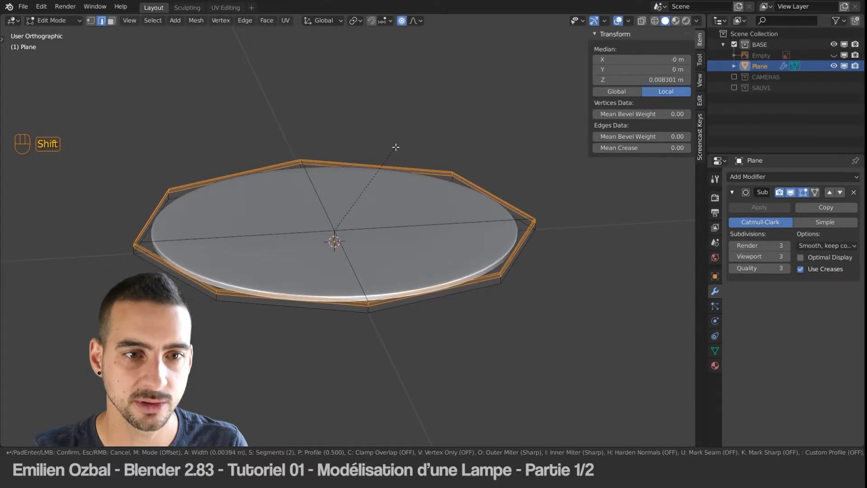
left_click(400, 149)
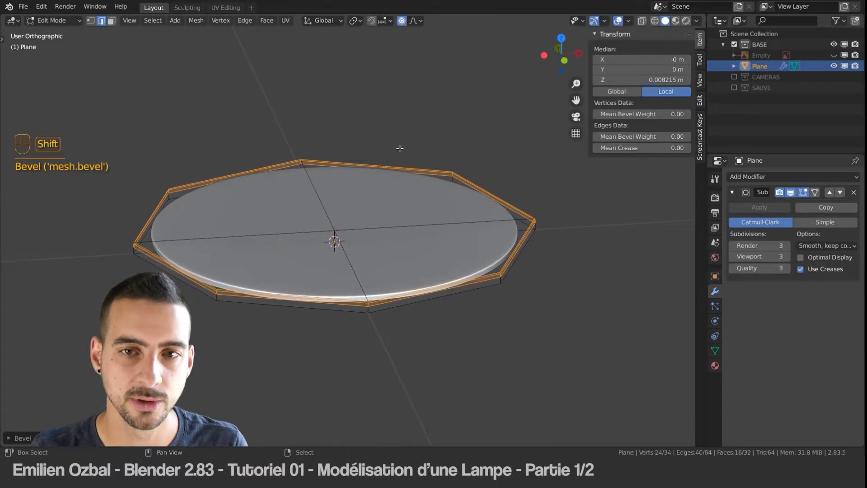
Step: Clear the selection and select all co-planar faces on the underside of the disc, starting from one face
key("a")
middle_click_drag(377, 166, 321, 167)
key("ctrl+Tab")
left_click(282, 167)
left_click(283, 184)
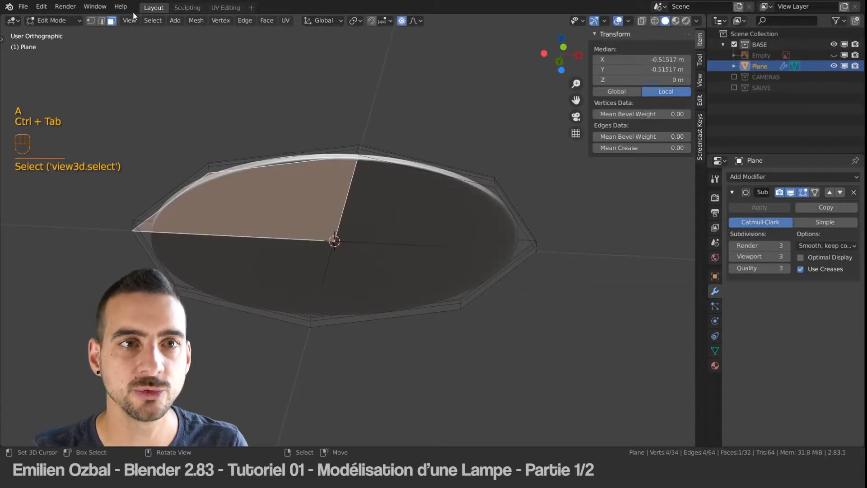
left_click(151, 20)
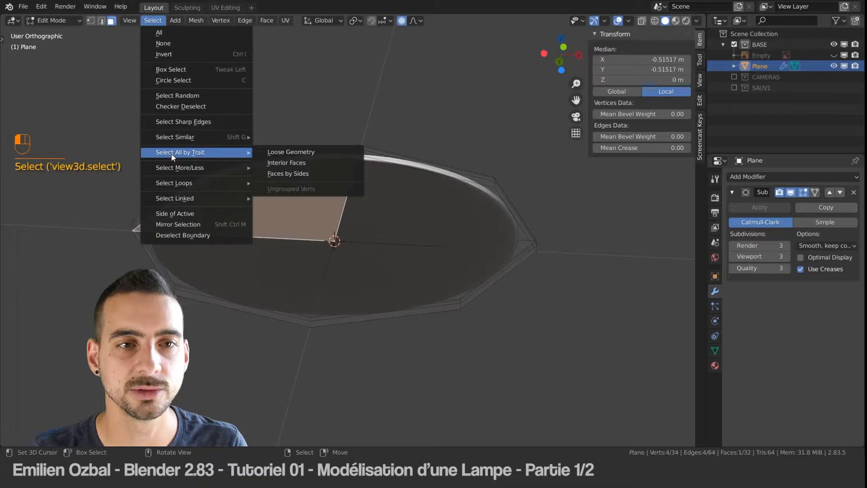
mouse_move(186, 136)
left_click(302, 197)
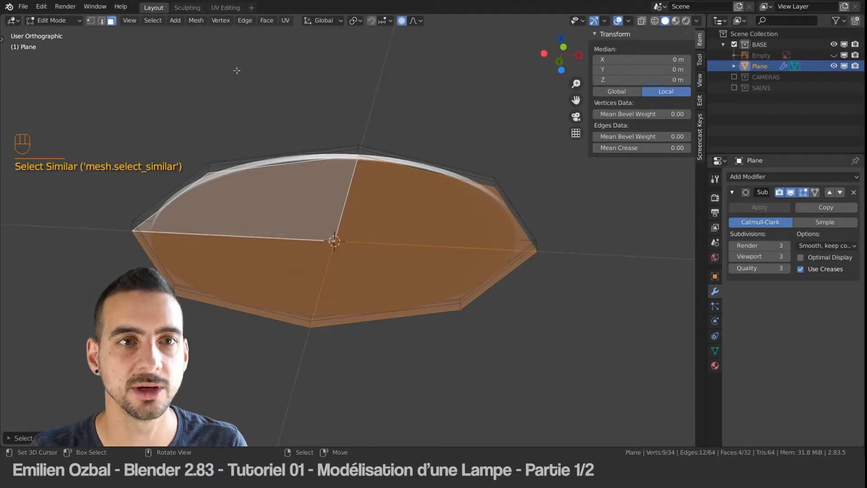
Step: Reduce the underside selection to its boundary loop and bevel that loop with 2 segments
left_click(156, 20)
mouse_move(203, 183)
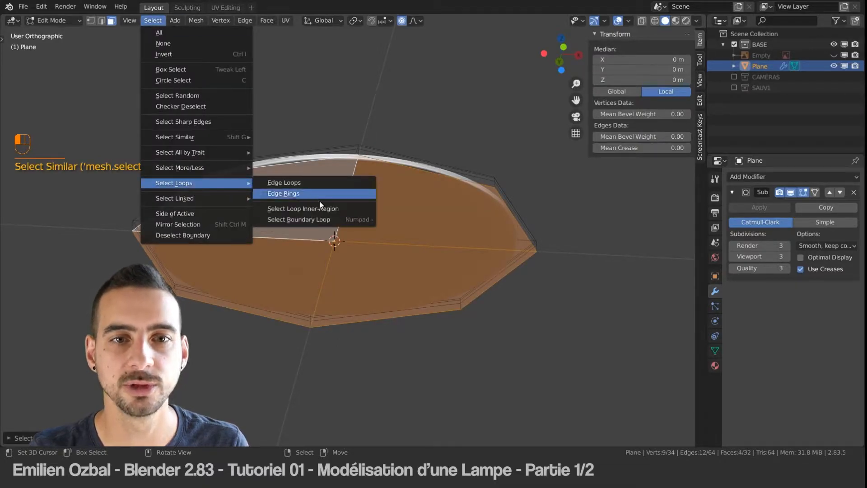
left_click(319, 224)
key("ctrl+b")
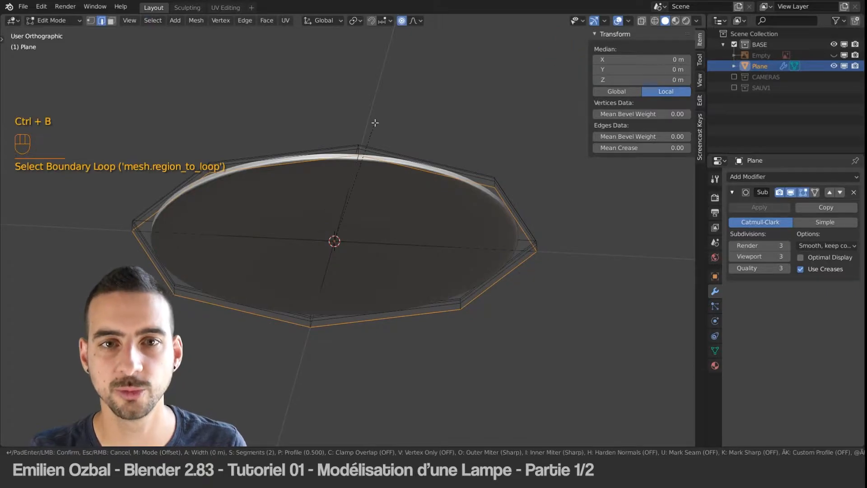
key("shift")
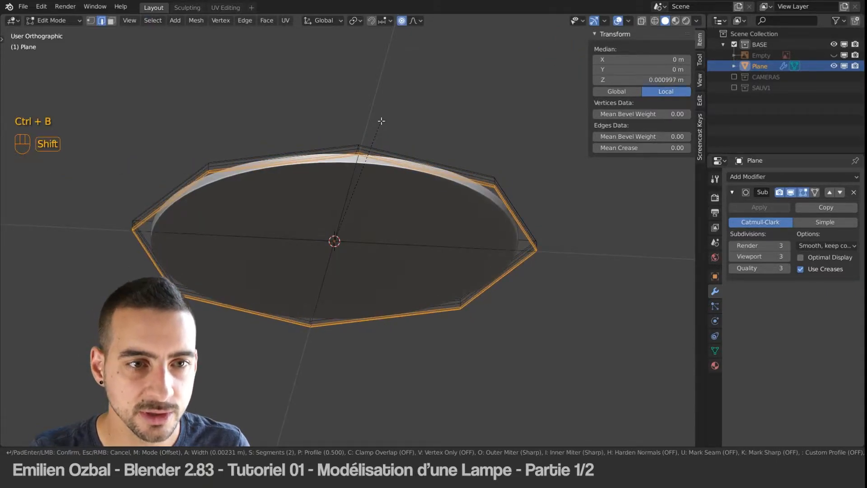
left_click(406, 118)
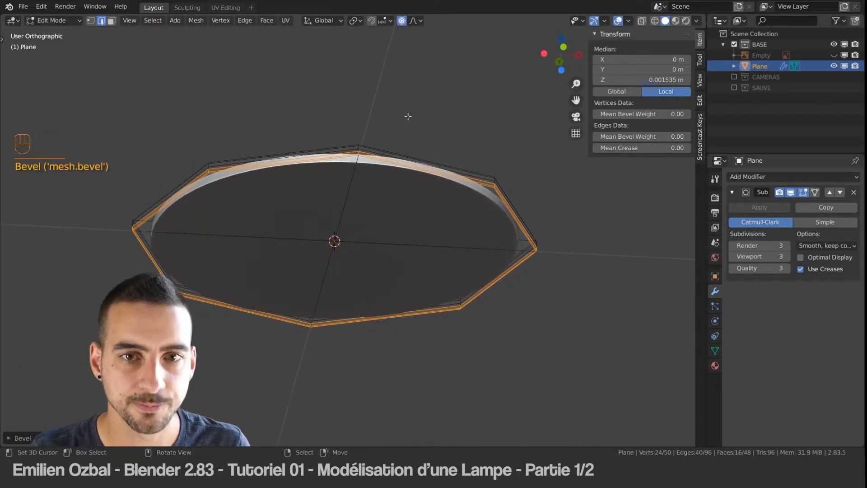
Step: Return to Object Mode and deselect everything
key("a")
key("Tab")
key("a")
key("a")
key("a")
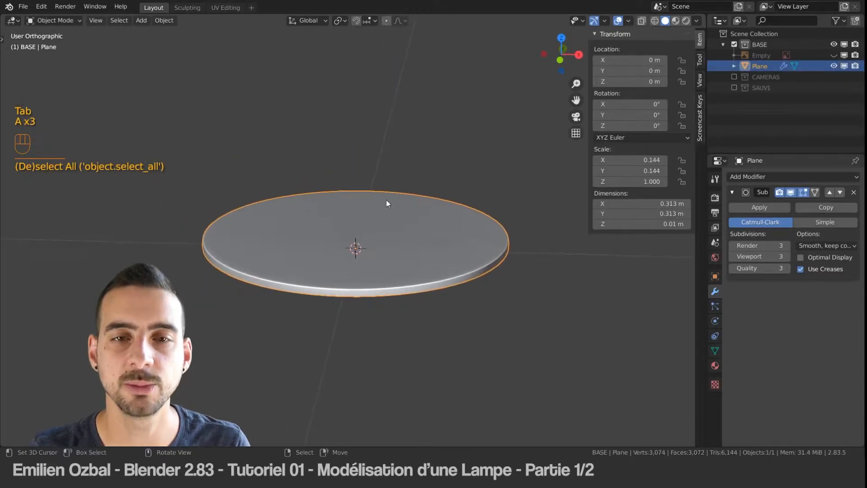
key("alt+a")
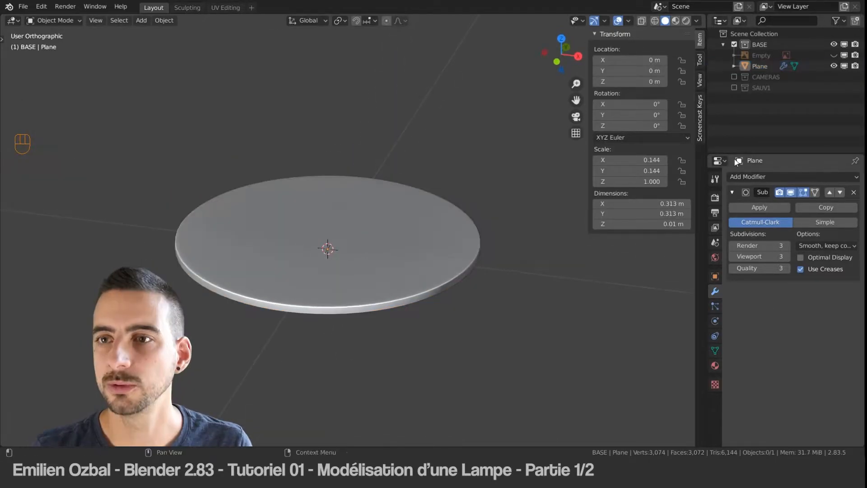
Step: Unhide the lamp reference image and switch to the front orthographic view of the base
left_click(833, 55)
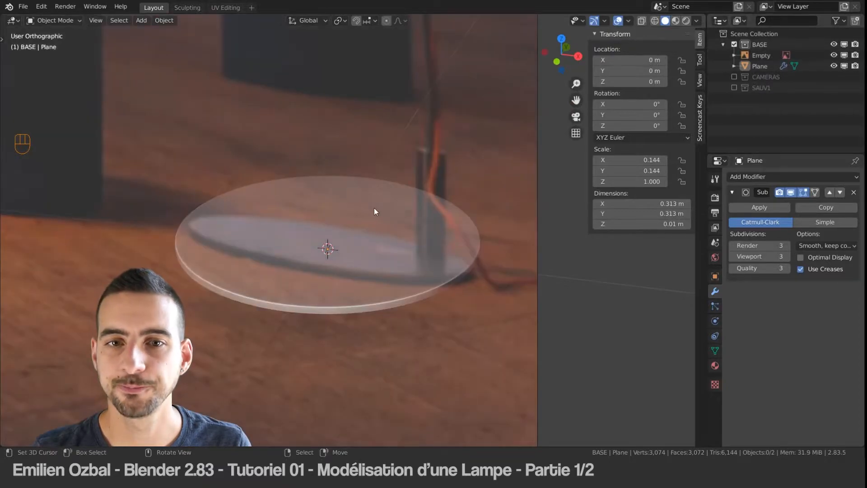
middle_click_drag(374, 209, 457, 219)
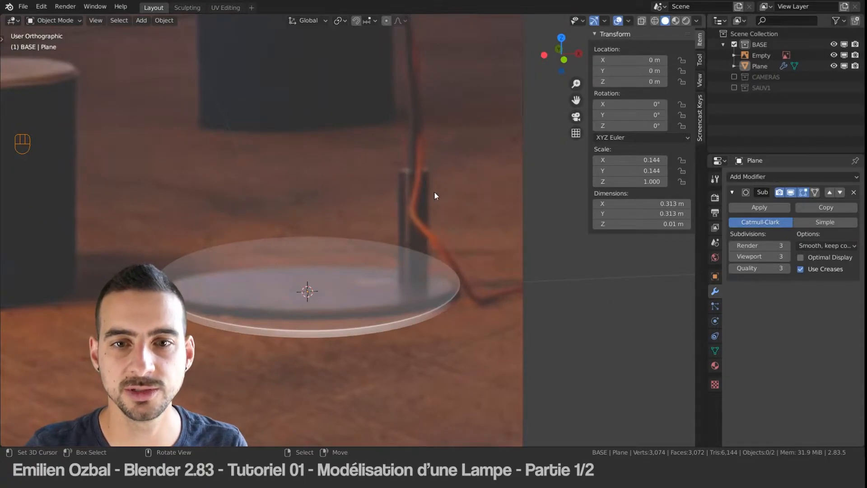
middle_click_drag(419, 258, 331, 212, "alt")
middle_click_drag(378, 318, 334, 131, "shift")
Step: Add a mesh plane and scale it down to about 0.04 m wide
key("shift+a")
mouse_move(403, 216)
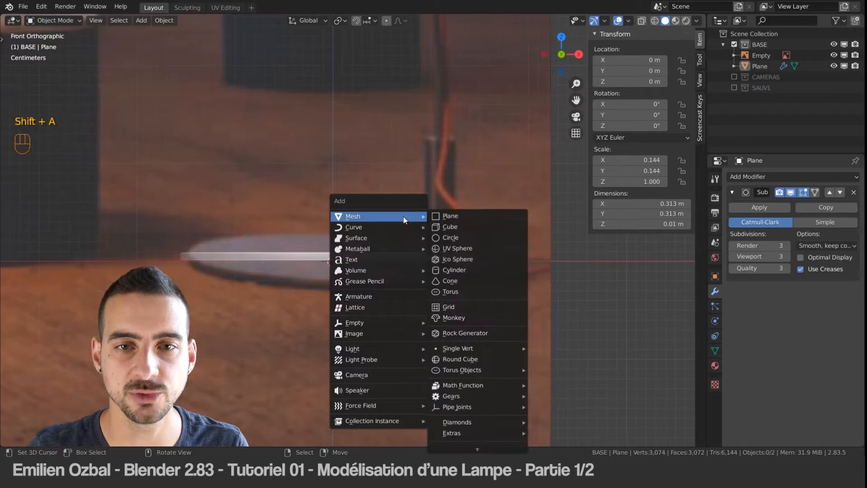
left_click(449, 216)
key("s")
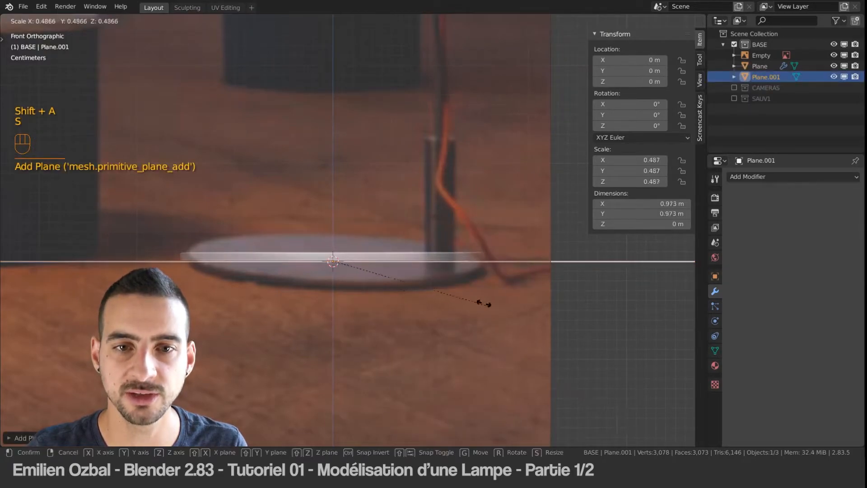
left_click(366, 249)
key("s")
left_click(370, 285)
Step: Move the small plane to the top of the support post in the reference and scale it to about 0.0375 m
key("g")
left_click(517, 198)
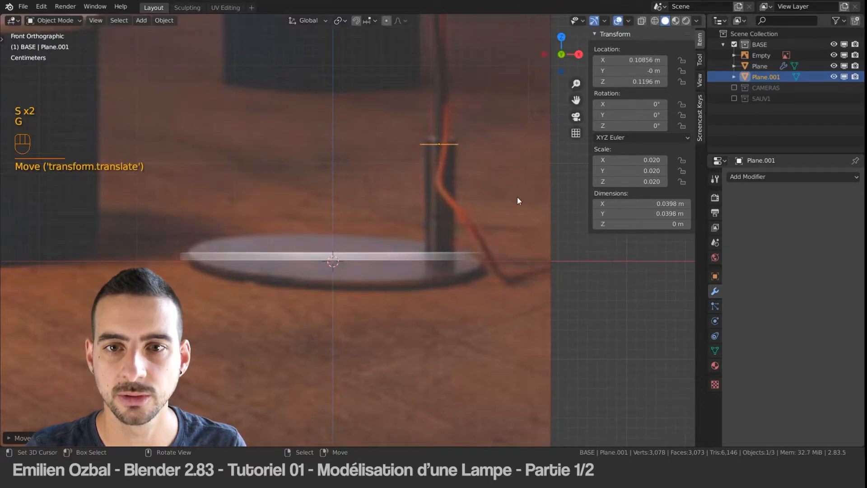
key("s")
left_click(600, 300)
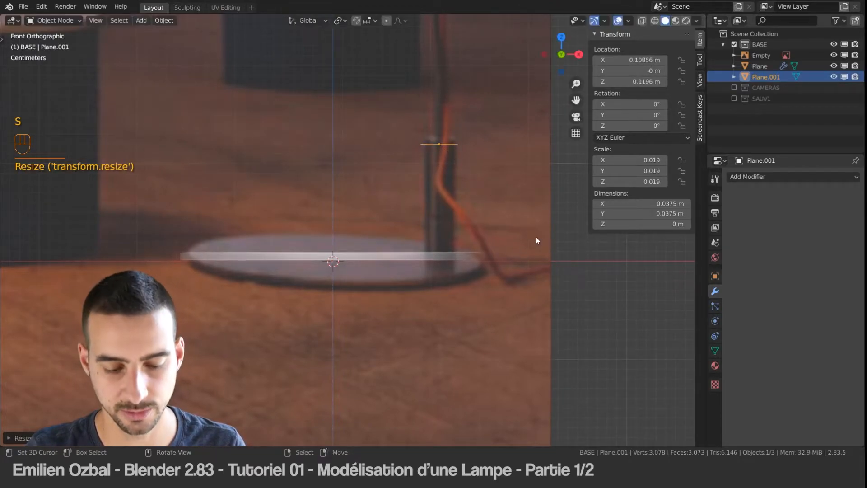
Step: Lower the small plane along Z to 0.01 m using increment snapping
key("g")
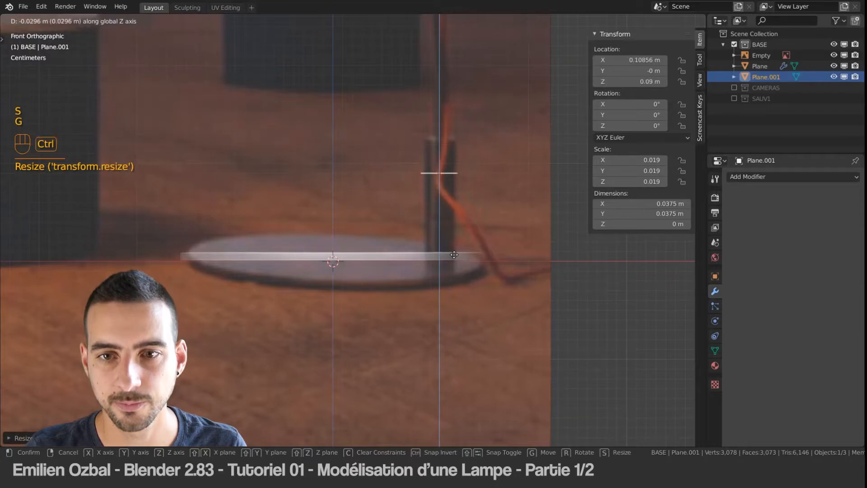
left_click(454, 343, "ctrl")
Step: Set the snapping target to Edge and try to snap the small plane along Z to the base
left_click(371, 21)
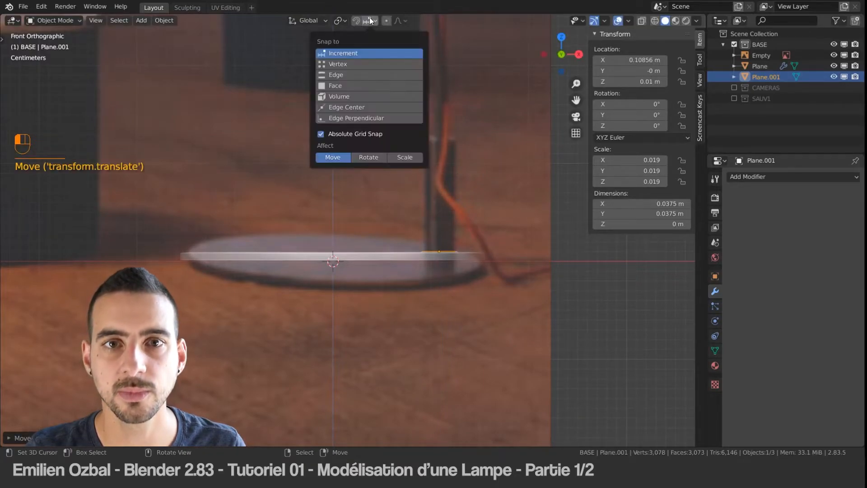
left_click(340, 75)
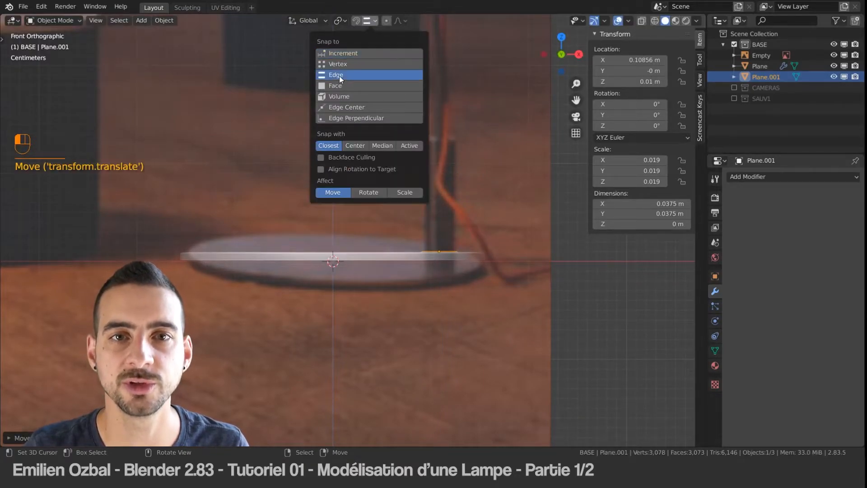
middle_click_drag(438, 201, 448, 240)
key("g")
key("z")
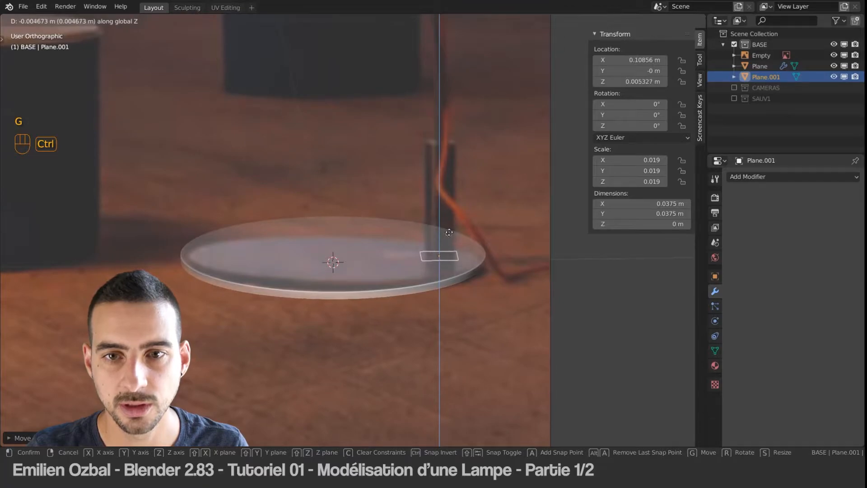
left_click(459, 217)
Step: Set the snapping target to Face and snap the small plane along Z onto the base's top surface
left_click(369, 21)
left_click(343, 85)
key("g")
key("z")
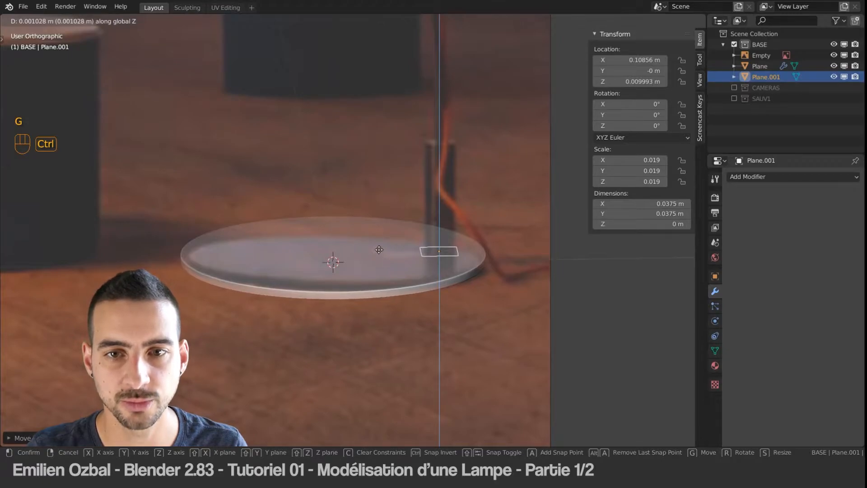
left_click(379, 249)
Step: Move the small plane along X in front view to 0.10792 m, centring it under the reference post
middle_click_drag(427, 223, 419, 253, "alt")
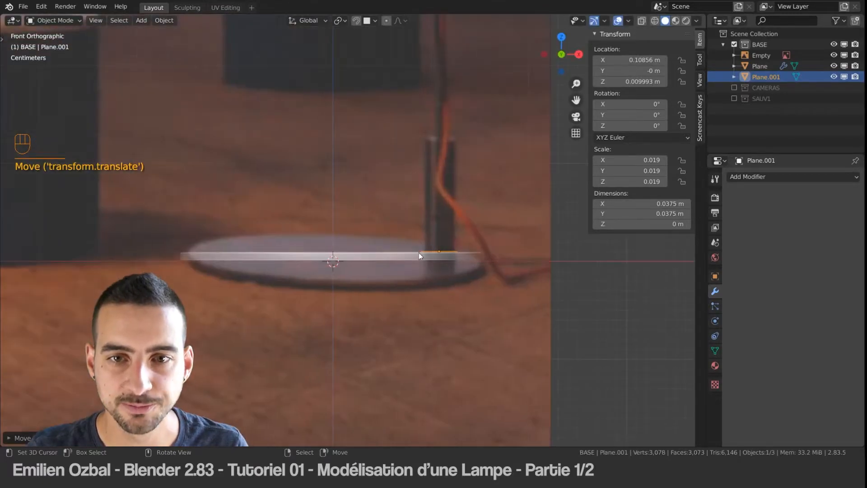
scroll(457, 248, "up", 4)
middle_click_drag(509, 246, 309, 236, "shift")
scroll(342, 235, "up", 4)
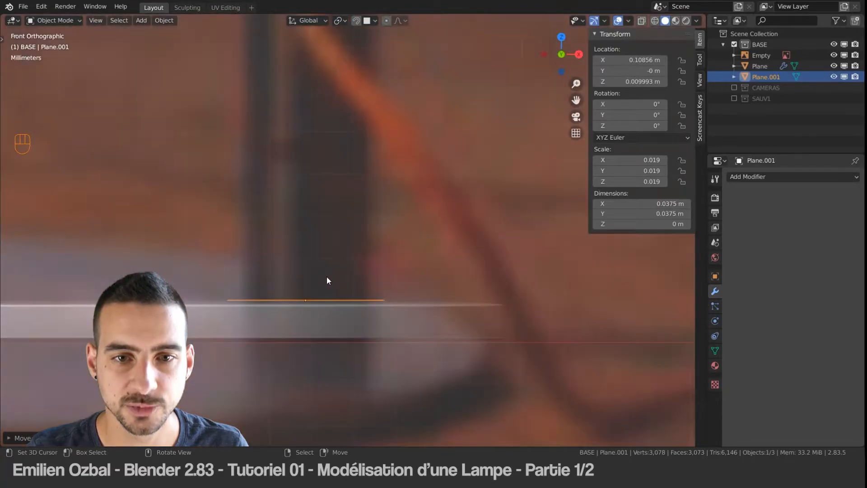
key("g")
key("x")
left_click(324, 277)
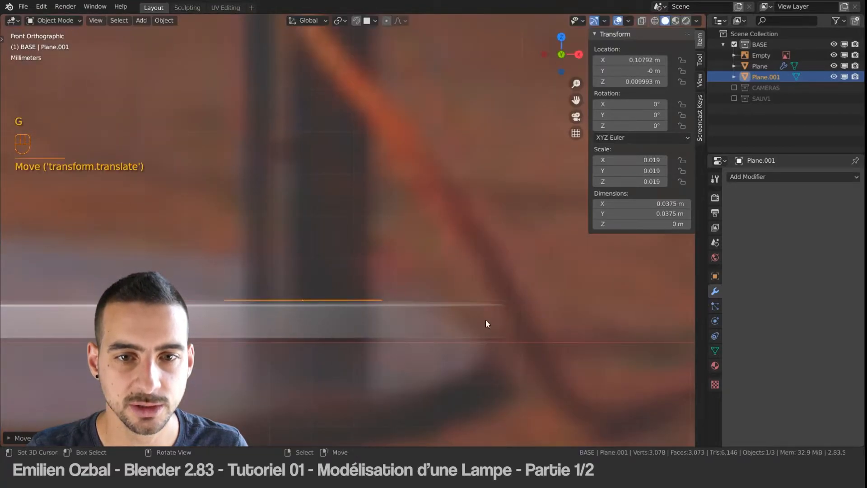
Step: Scale the small plane in X and Y only, to about 0.0322 m, to match the post's width
key("s")
key("shift+z")
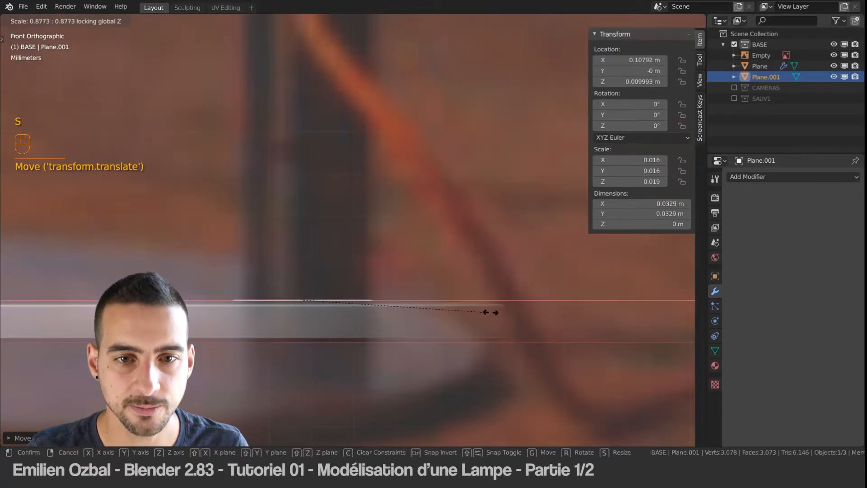
left_click(490, 312)
Step: Enter Edit Mode with vertex selection and add two centred, perpendicular loop cuts to the small plane
middle_click_drag(488, 313, 346, 298)
scroll(346, 297, "down", 9)
middle_click_drag(346, 253, 357, 201, "shift")
middle_click_drag(348, 207, 347, 221)
middle_click_drag(341, 188, 341, 217, "shift")
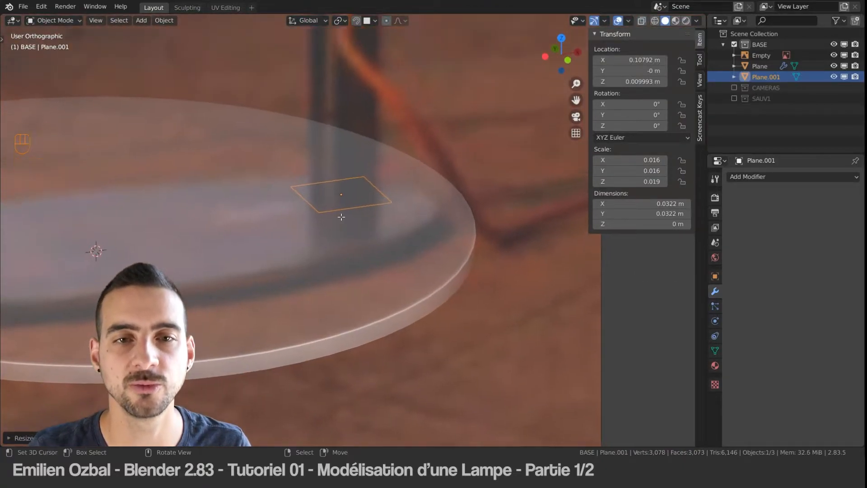
key("Tab")
key("ctrl+Tab")
left_click(316, 145)
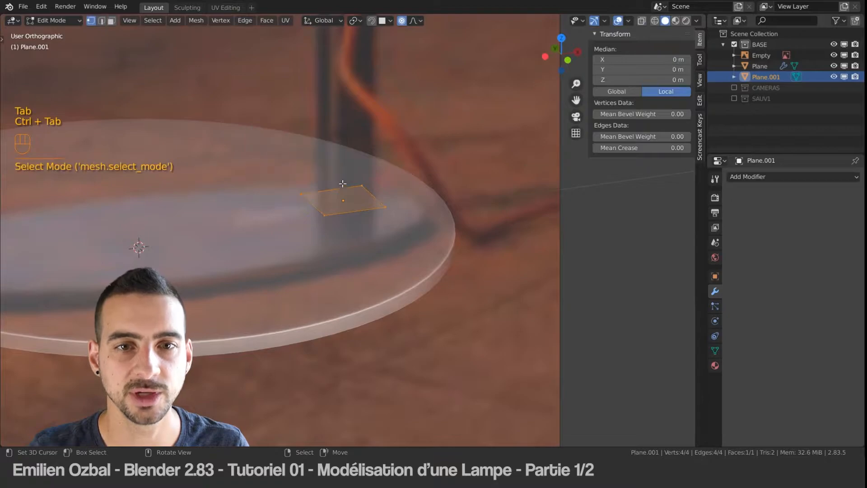
key("ctrl+r")
left_click(345, 186)
right_click(345, 186)
key("ctrl+r")
left_click(361, 189)
right_click(372, 191)
Step: Select all vertices except the centre one and round the outline with LoopTools Circle
left_click(344, 201)
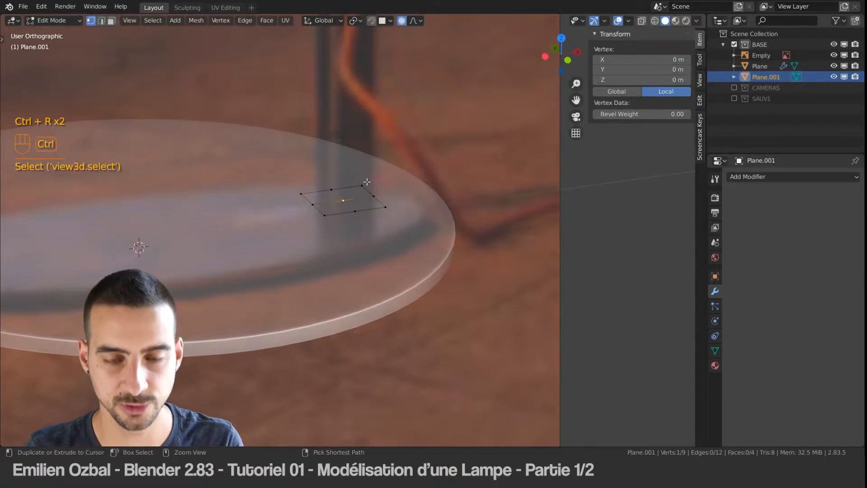
key("ctrl+i")
key("w")
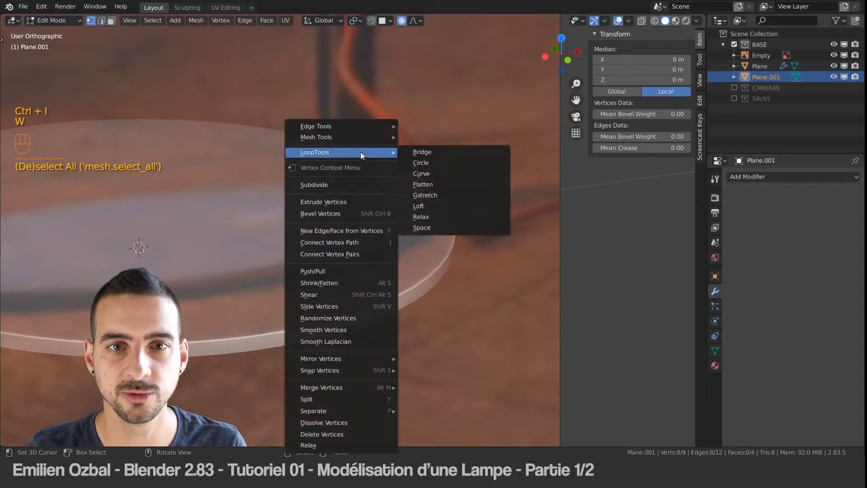
mouse_move(357, 148)
left_click(428, 163)
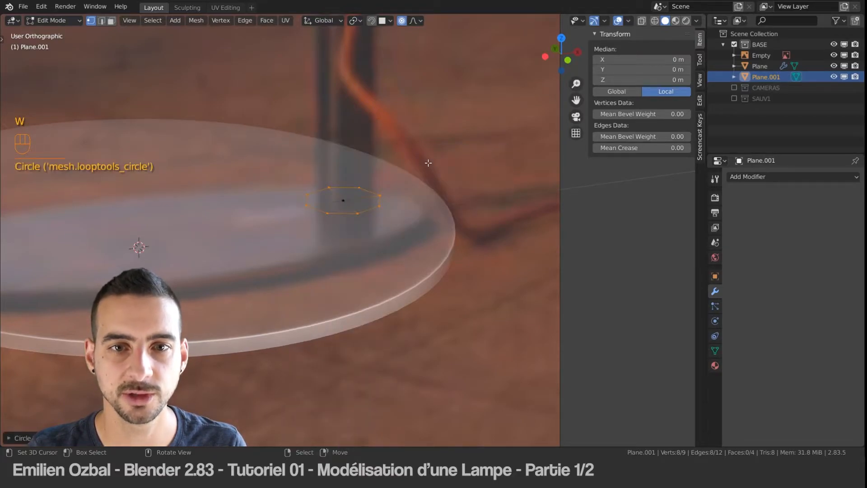
Step: Select all four faces of the octagon in face mode and extrude them upward about 0.12 m to the reference post's top
key("ctrl+Tab")
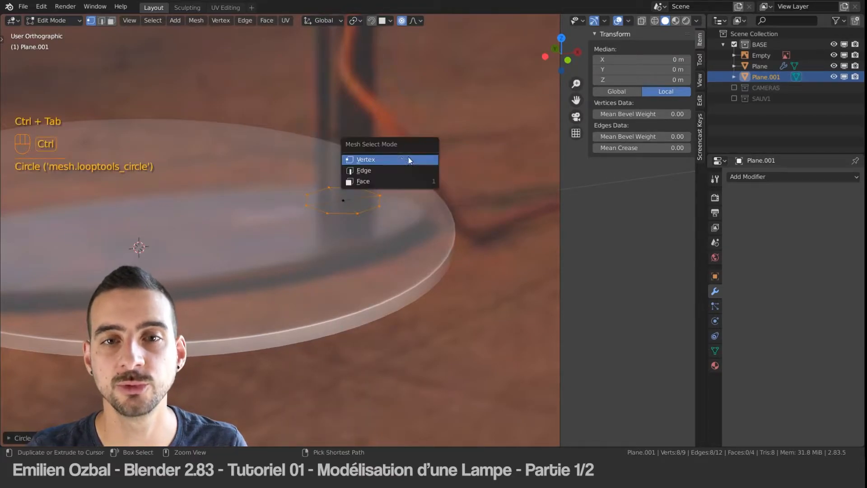
left_click(364, 183)
left_click(350, 199, "shift")
right_click(363, 204, "shift")
right_click(335, 208, "shift")
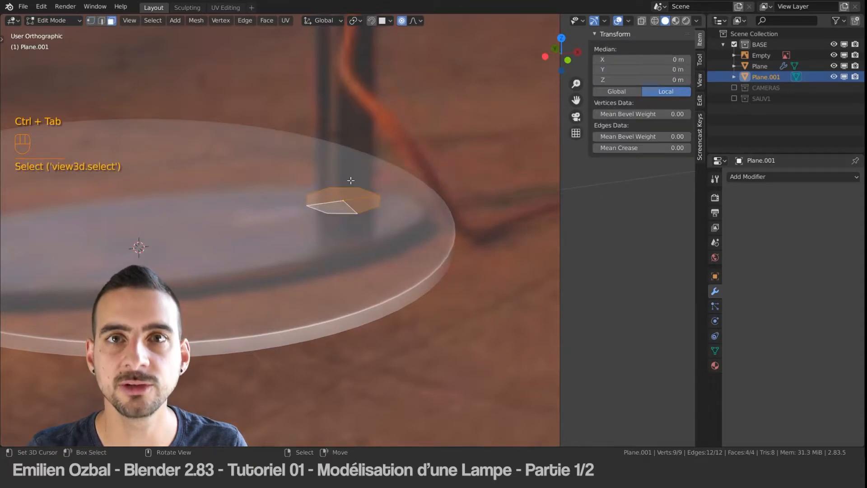
key("KP_1")
scroll(353, 170, "up", 6)
key("e")
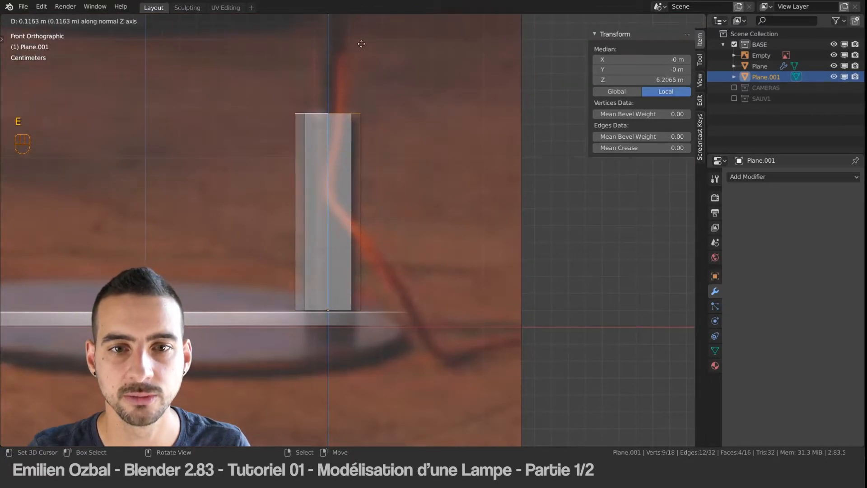
left_click(377, 39)
Step: Return to Object Mode and hide the Empty holding the reference image
middle_click_drag(324, 91, 365, 156)
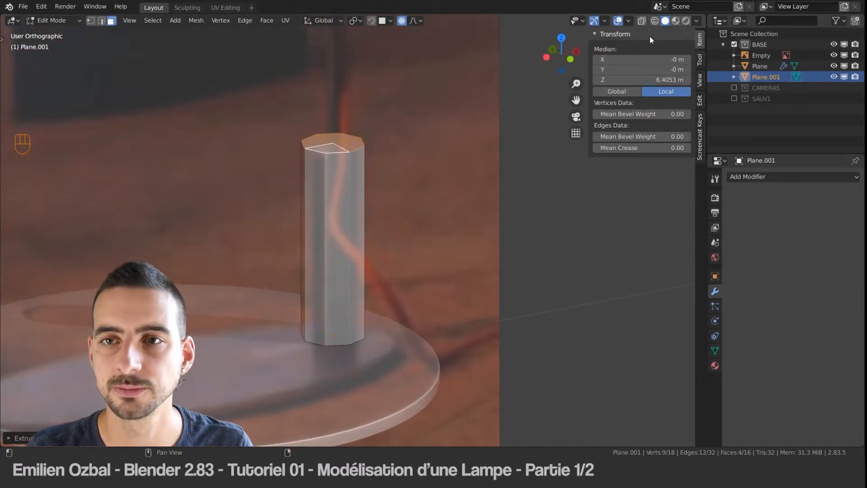
scroll(351, 221, "up", 4)
middle_click_drag(314, 217, 372, 215, "shift")
key("Tab")
scroll(376, 218, "down", 11)
scroll(364, 218, "up", 1)
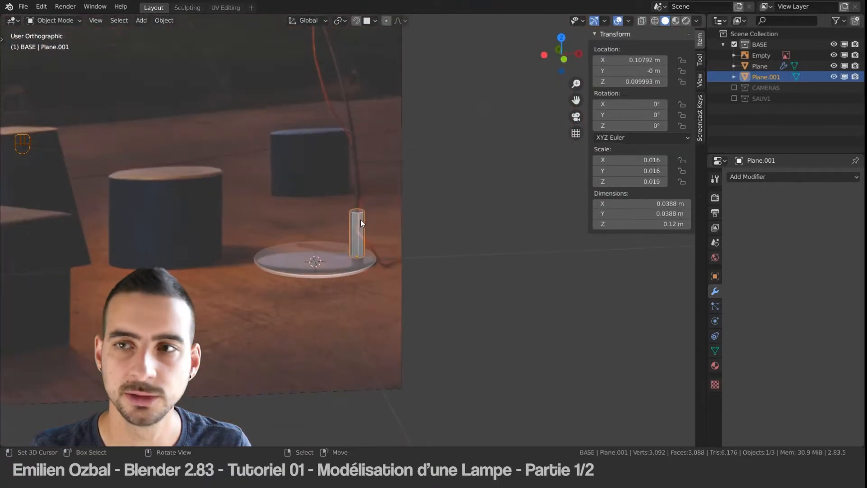
left_click(834, 55)
Step: Add a level 2 Subdivision Surface modifier to the post and shade it smooth
scroll(365, 209, "down", 5)
scroll(351, 238, "up", 11)
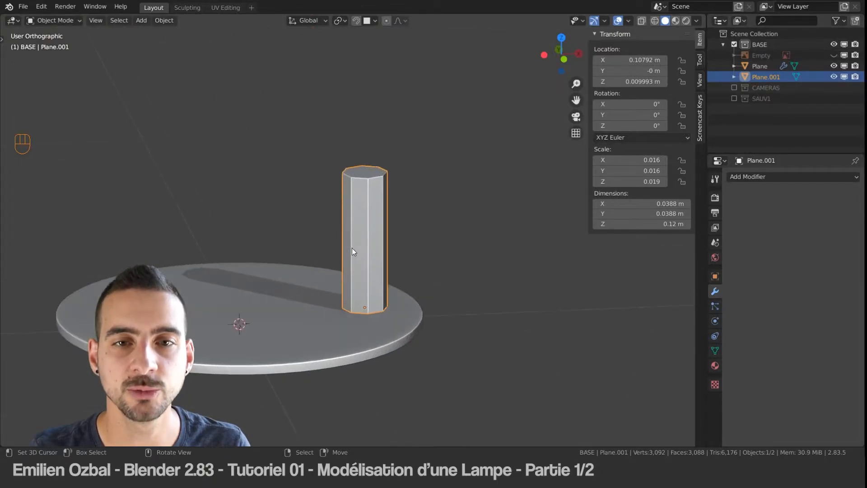
middle_click_drag(341, 239, 357, 238)
scroll(348, 202, "down", 2)
scroll(348, 202, "up", 4)
middle_click_drag(343, 202, 354, 206, "shift")
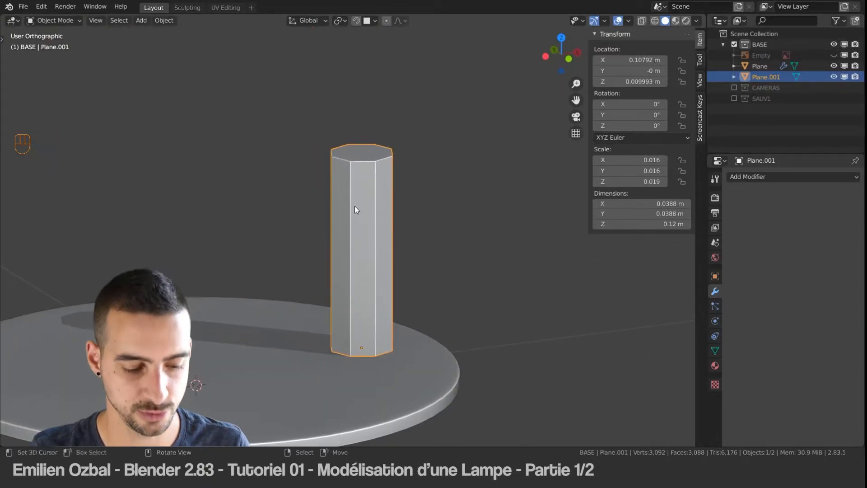
key("ctrl+1")
key("ctrl+2")
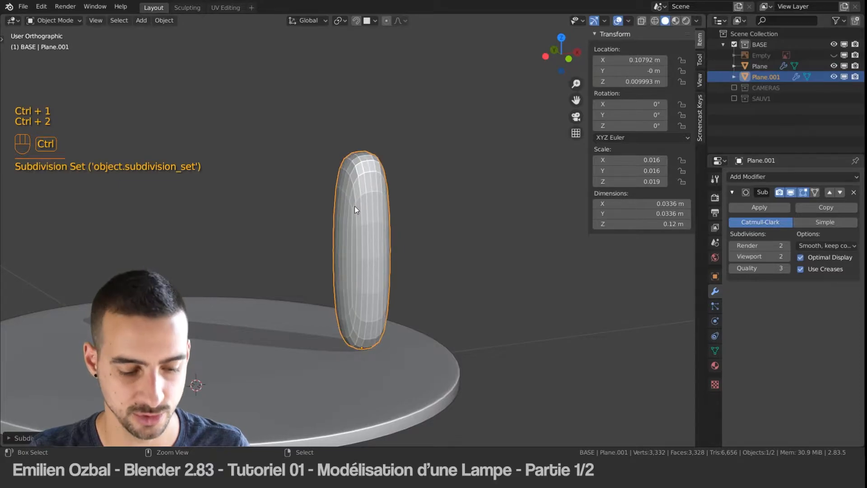
key("q")
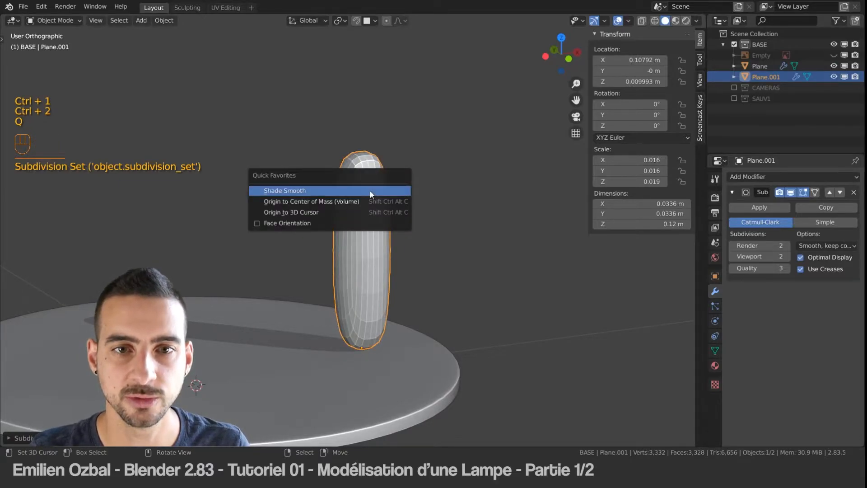
left_click(370, 191)
Step: In Edit Mode, select one top face of the post and extend the selection to all co-planar faces
scroll(372, 161, "down", 1)
scroll(363, 166, "up", 3)
key("Tab")
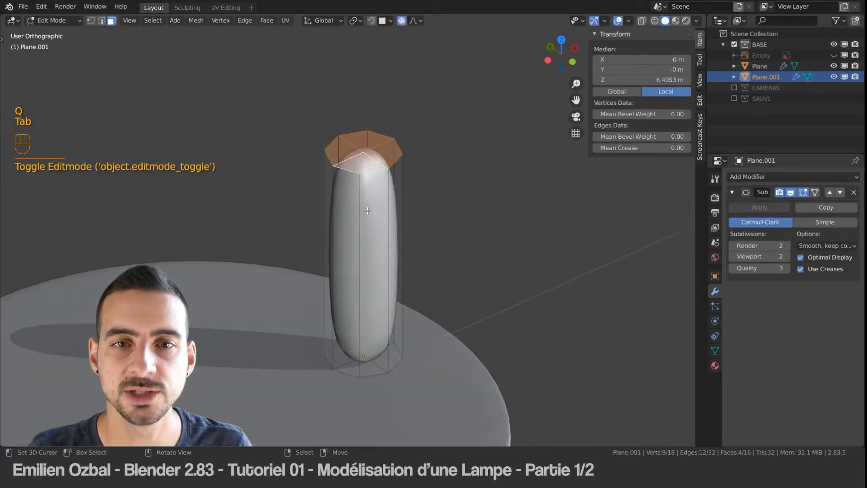
key("ctrl+Tab")
left_click(342, 151)
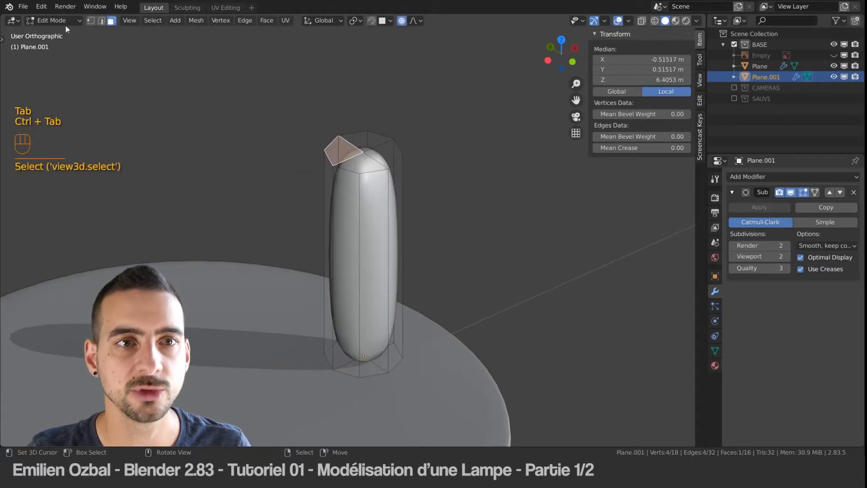
left_click(152, 20)
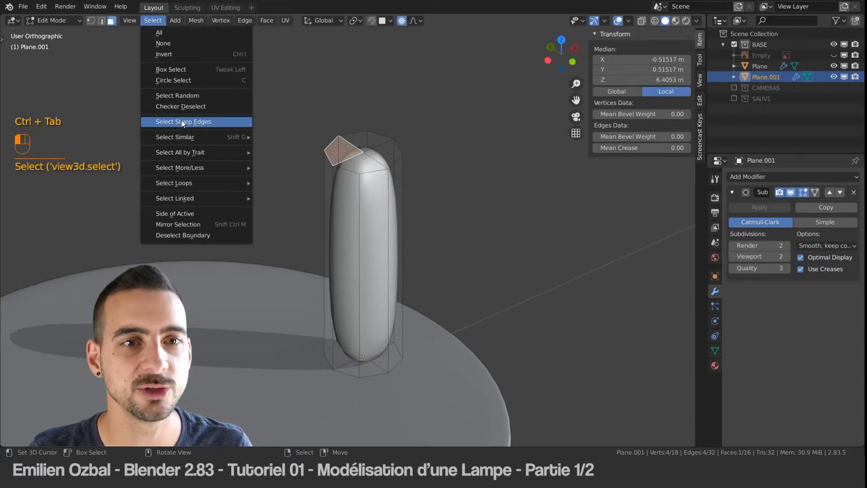
mouse_move(194, 137)
left_click(289, 196)
Step: Convert the top face selection to its boundary loop and bevel that loop narrowly with 2 segments
left_click(153, 20)
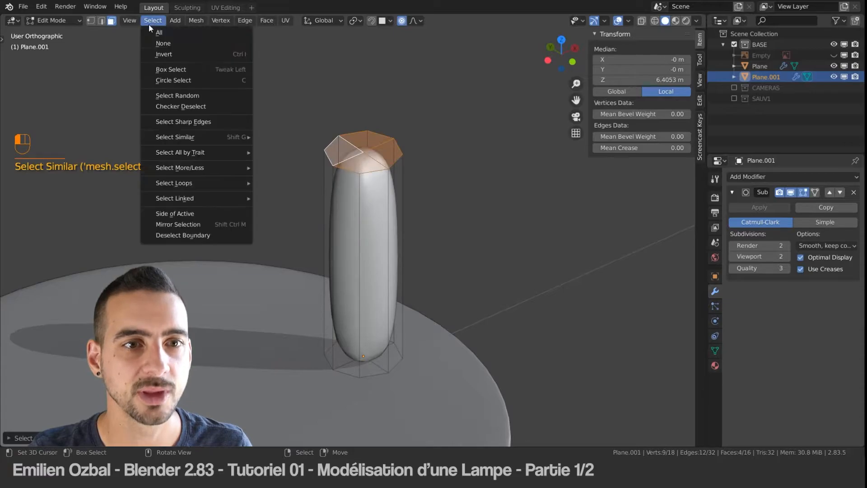
mouse_move(198, 183)
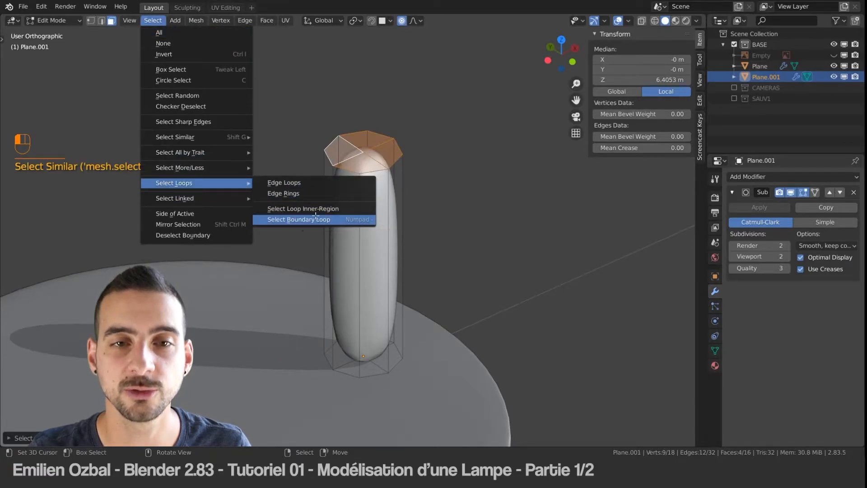
left_click(316, 218)
key("ctrl+b")
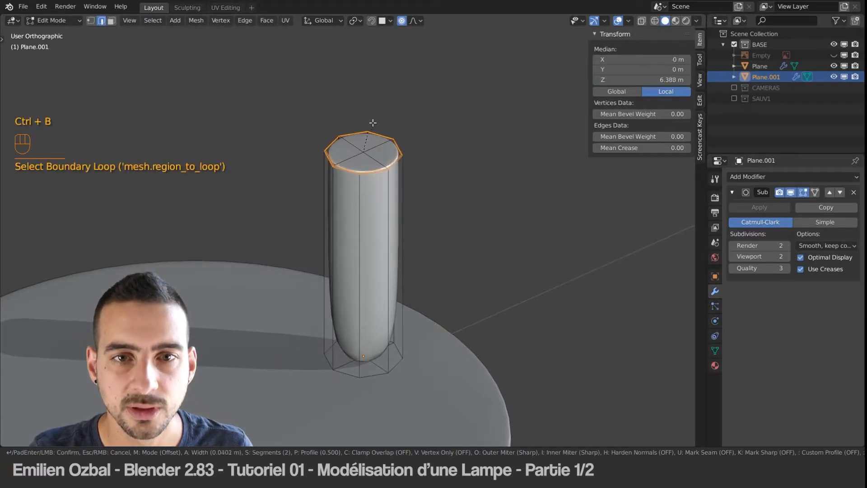
left_click(376, 122)
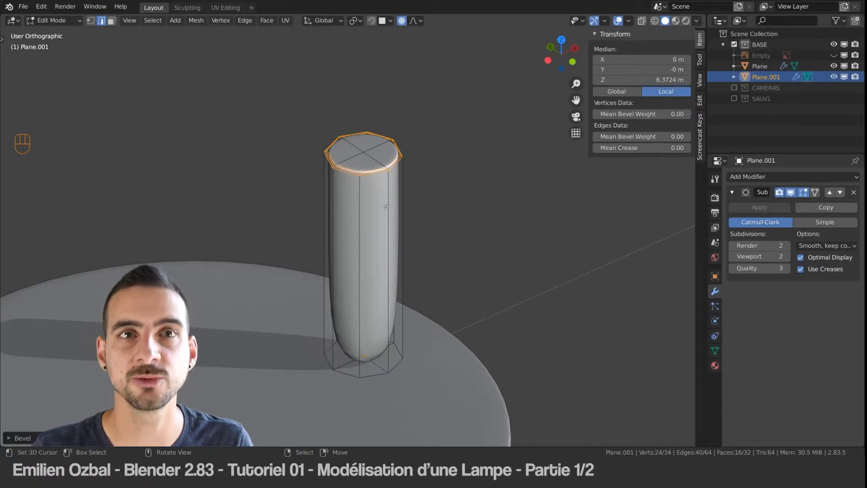
Step: Return to Object Mode, select the post and isolate it in local view
middle_click_drag(388, 230, 391, 247)
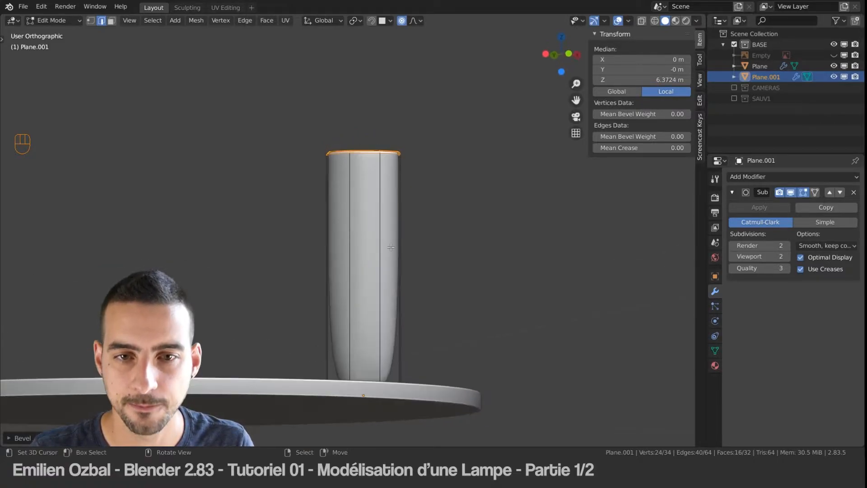
key("Tab")
middle_click_drag(351, 188, 364, 215)
left_click(365, 215)
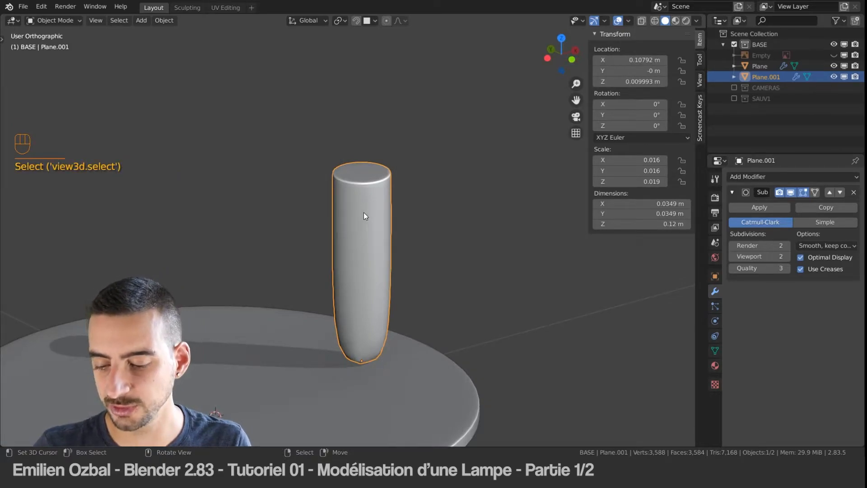
key("KP_Divide")
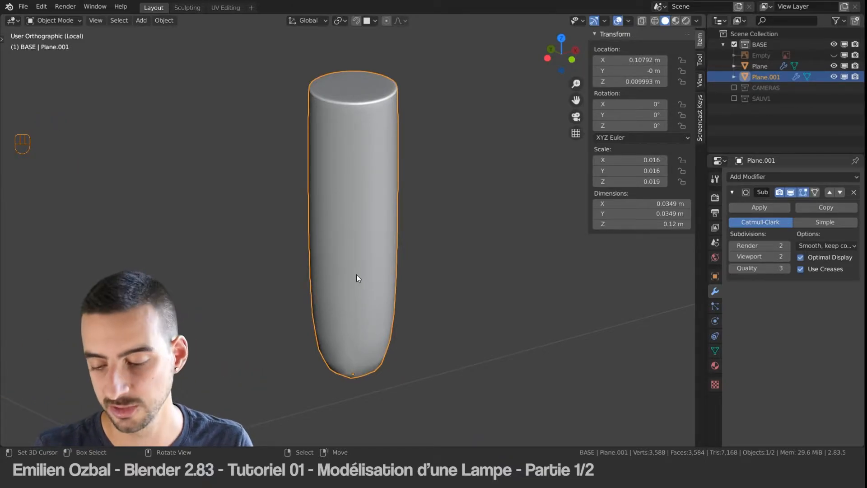
key("KP_Divide")
middle_click_drag(333, 185, 362, 228)
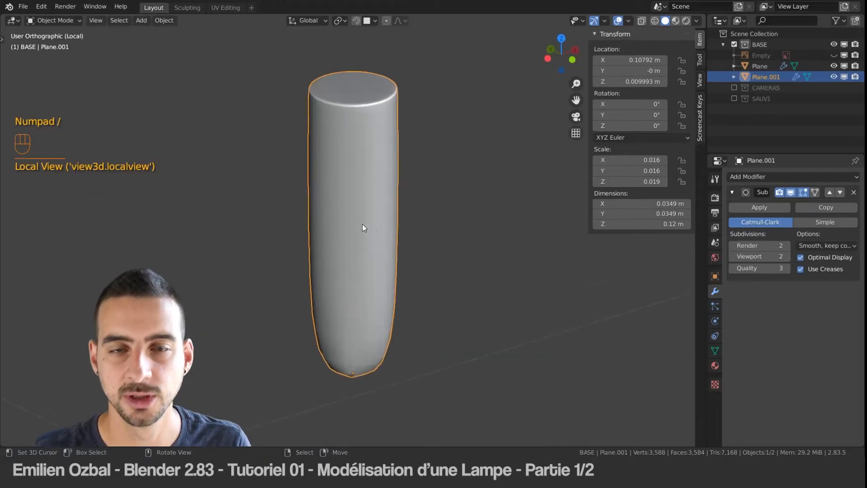
Step: In Edit Mode, select one bottom face of the post and extend the selection to all co-planar faces
middle_click_drag(381, 281, 381, 206)
key("Tab")
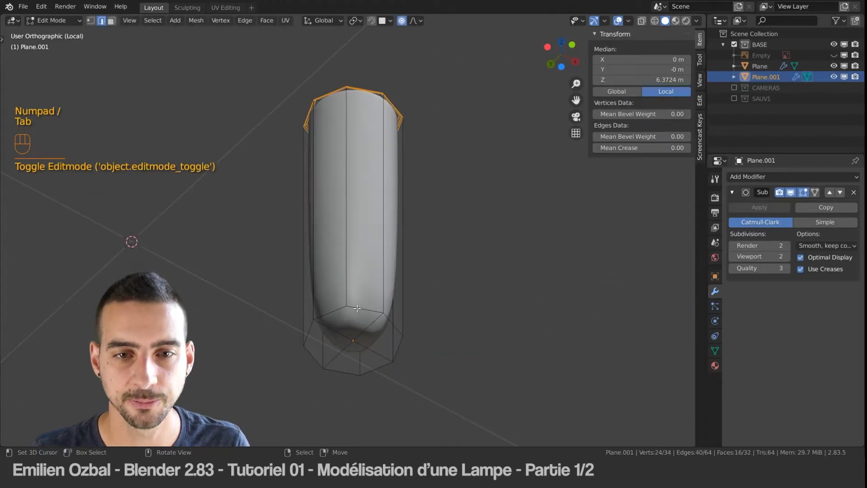
left_click(357, 308)
left_click(357, 308, "alt")
key("ctrl+Tab")
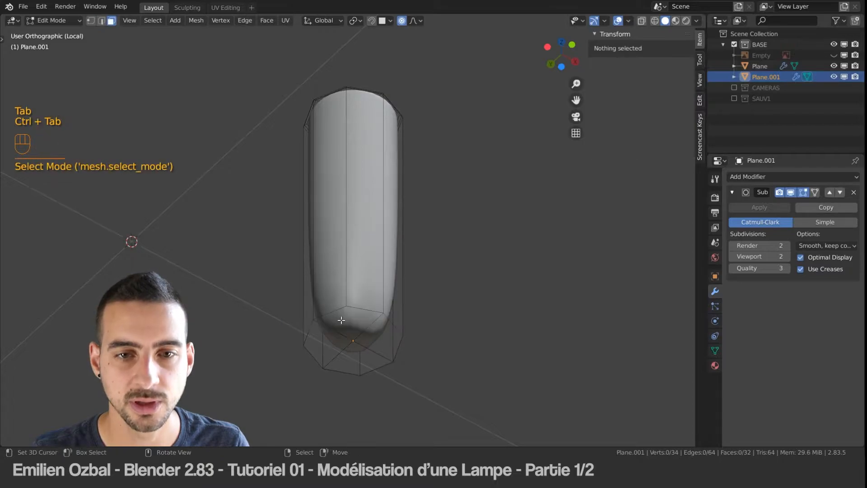
left_click(352, 322)
left_click(153, 20)
mouse_move(181, 136)
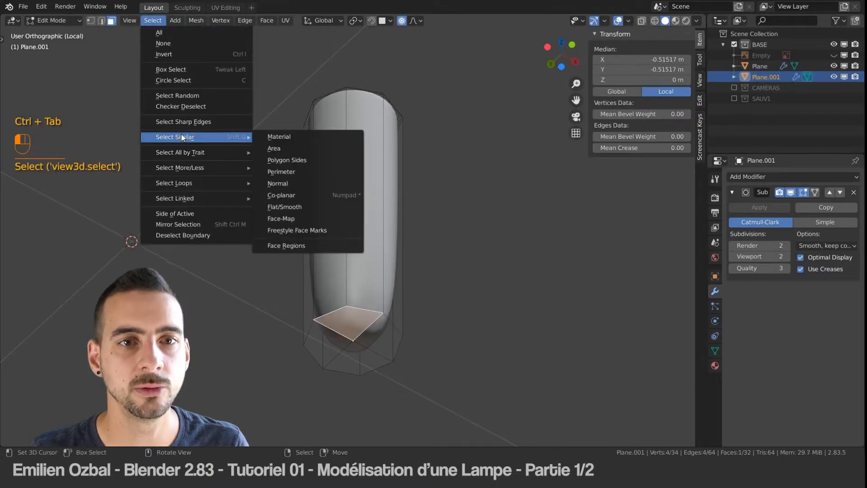
left_click(272, 196)
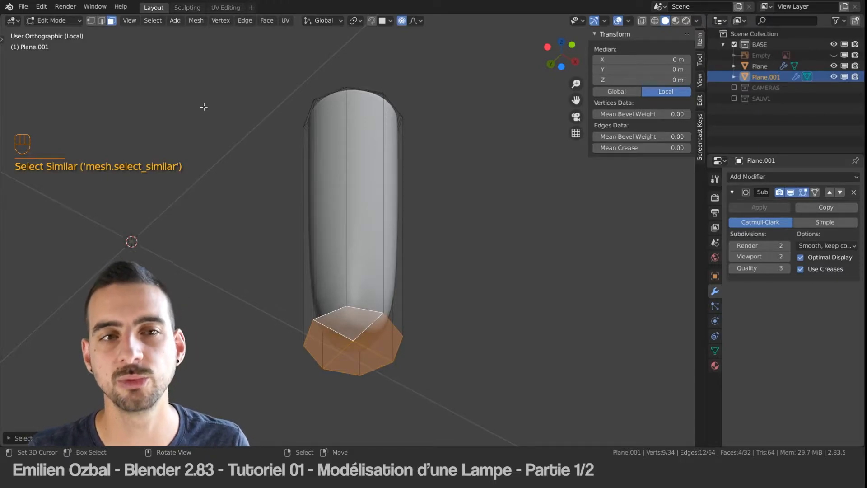
Step: Convert the bottom face selection to its boundary loop and bevel it with 2 segments and a width of about 0.094 m
left_click(153, 20)
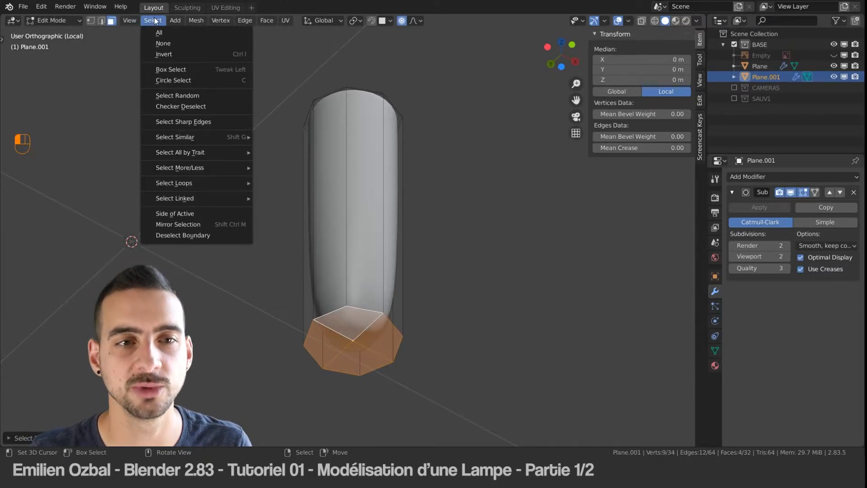
mouse_move(186, 183)
left_click(289, 219)
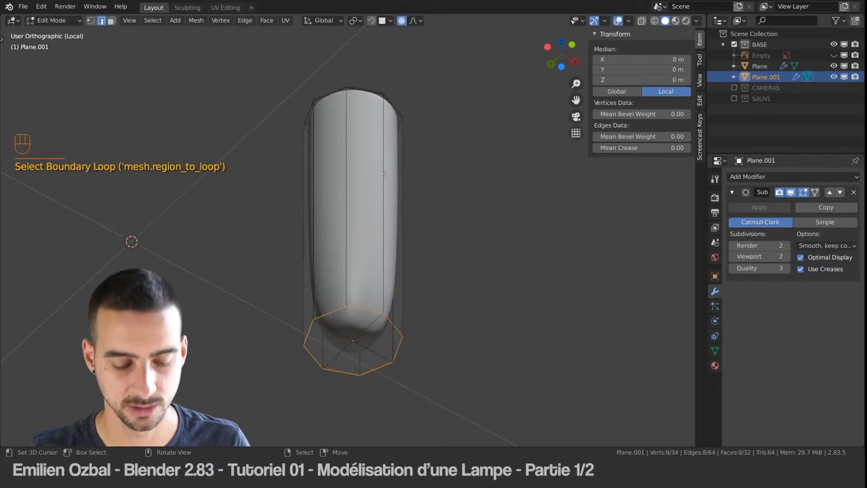
key("ctrl+b")
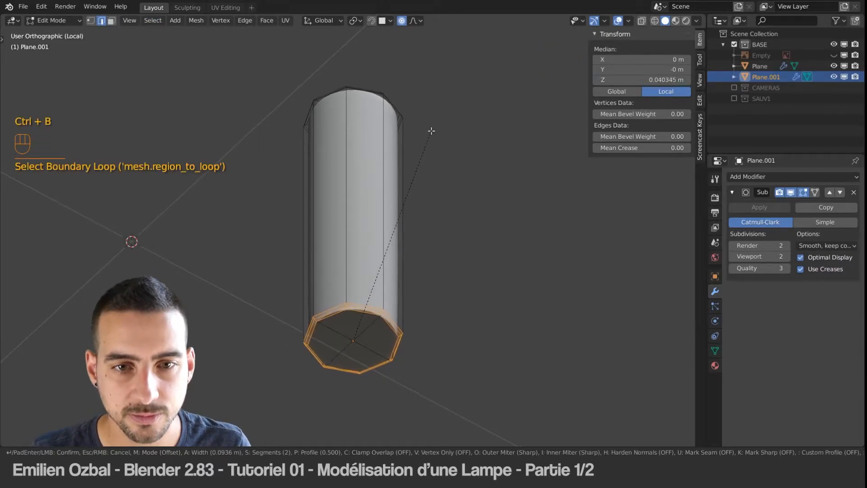
left_click(432, 131)
Step: Add one loop cut around the middle of the post and return to Object Mode
key("ctrl+r")
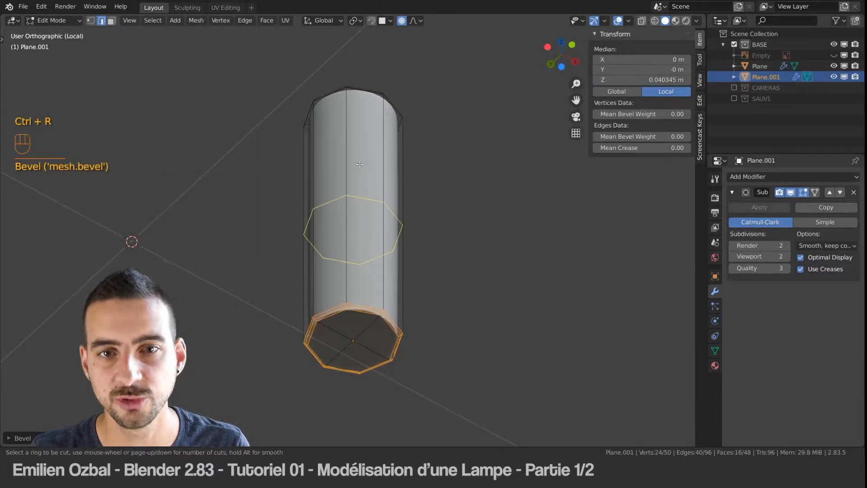
left_click(360, 164)
left_click(367, 184)
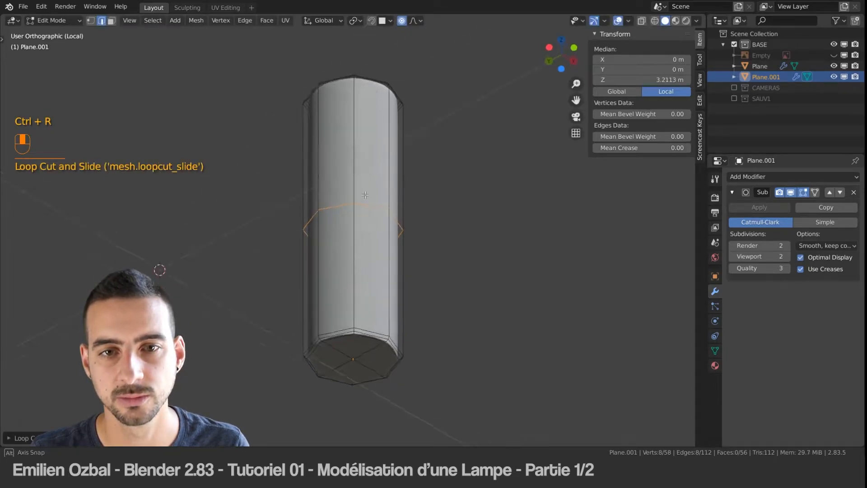
key("Tab")
key("z")
key("z")
Step: Exit local view, unhide the reference image empty and deselect all objects
middle_click_drag(364, 160, 377, 207)
scroll(411, 153, "up", 2)
scroll(416, 149, "down", 3)
key("KP_Divide")
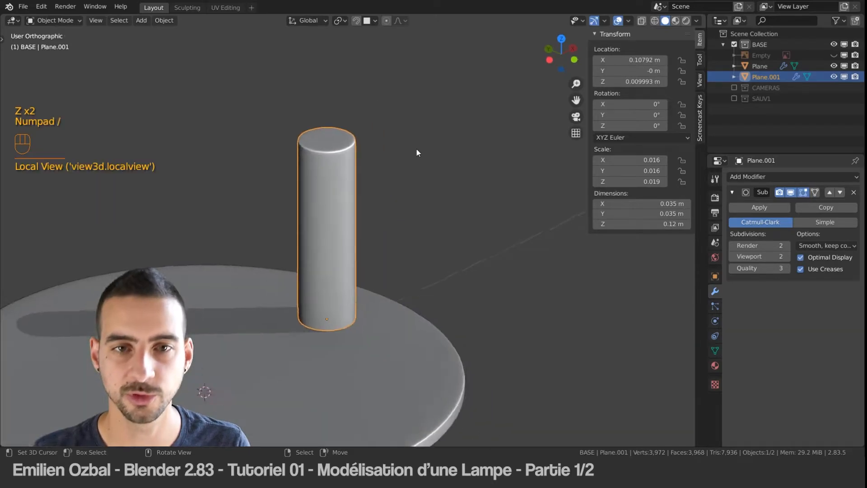
middle_click_drag(416, 149, 512, 171, "shift")
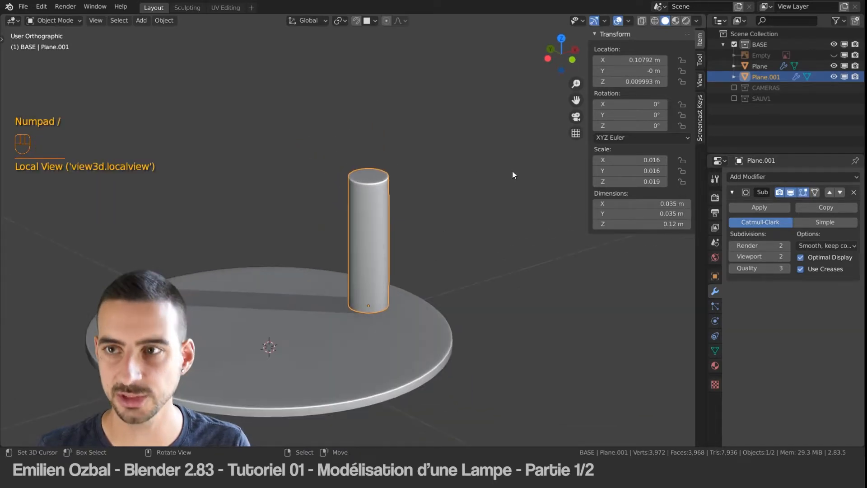
left_click(834, 55)
key("a")
scroll(396, 230, "down", 5)
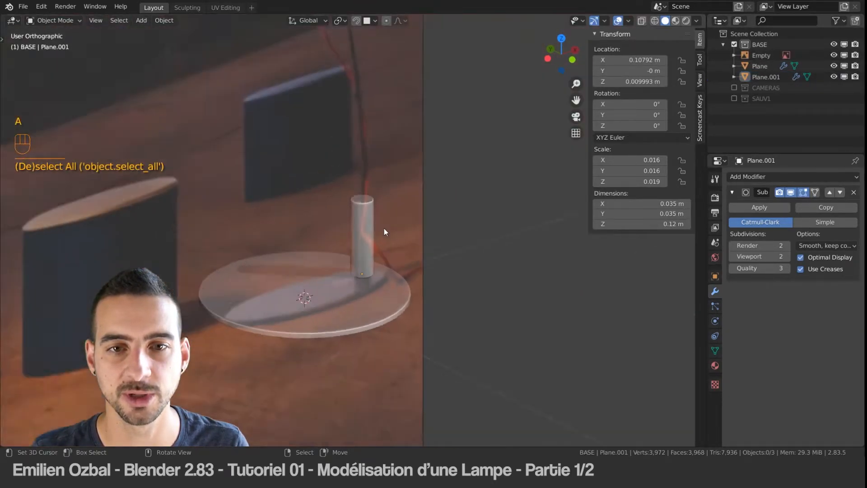
Step: Examine the lamp's arm in the reference image in front view, from the post up to the lampshade
mouse_move(362, 218)
middle_mouse_down()
mouse_move(323, 190)
mouse_move(353, 214)
mouse_move(350, 228)
middle_mouse_up()
scroll(359, 233, "up", 2)
middle_click_drag(318, 100, 419, 258, "shift")
scroll(300, 251, "up", 1, "alt")
scroll(389, 198, "down", 3)
scroll(346, 199, "down", 1)
middle_click_drag(346, 198, 383, 235, "shift")
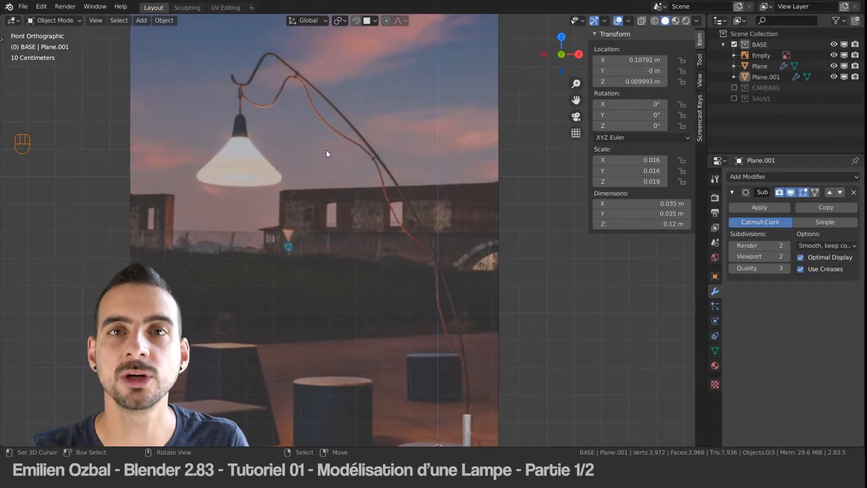
middle_click_drag(364, 189, 332, 158, "shift")
Step: With nothing selected, add a path curve and rotate it 90° in front view so it stands vertically
key("a")
key("a")
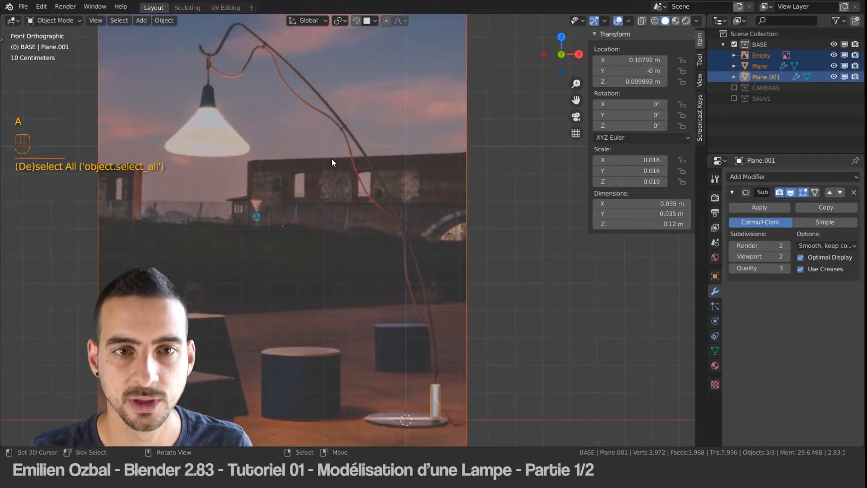
key("shift+a")
mouse_move(316, 172)
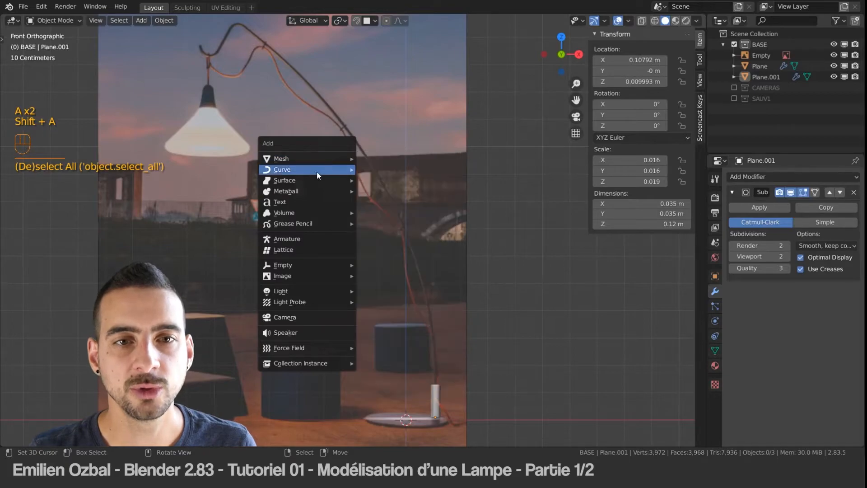
left_click(380, 217)
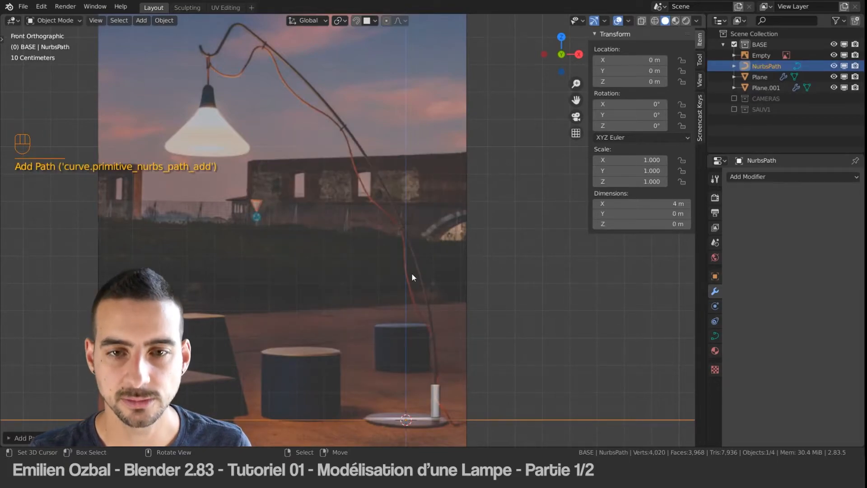
key("r")
key("9")
key("0")
key("Return")
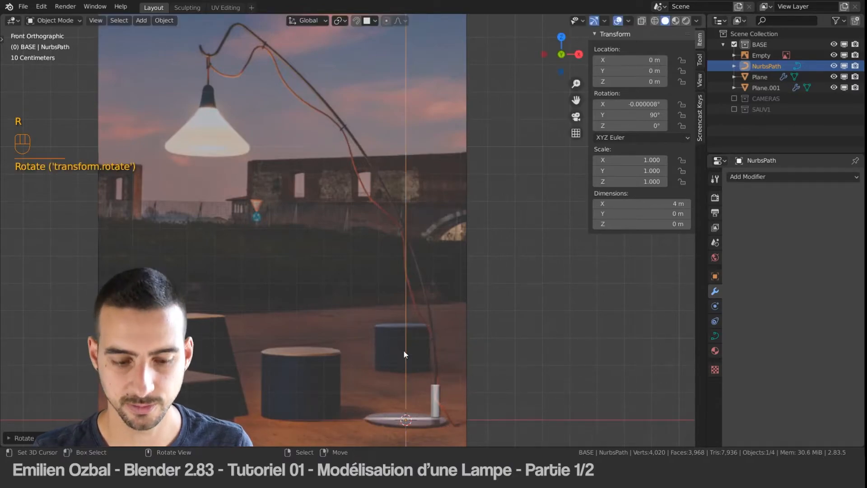
Step: Move the path above the post to about X 0.105 m, Z 2.161 m, and scale it down to about 0.789
key("g")
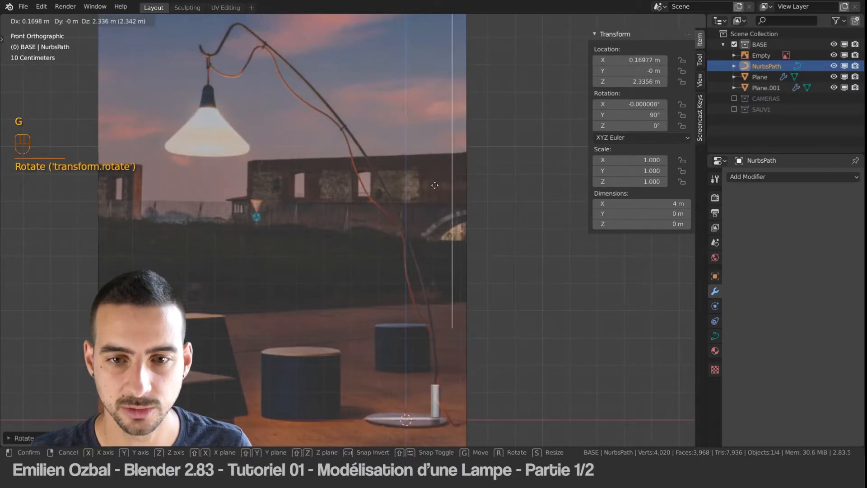
left_click(419, 232)
scroll(443, 397, "up", 3)
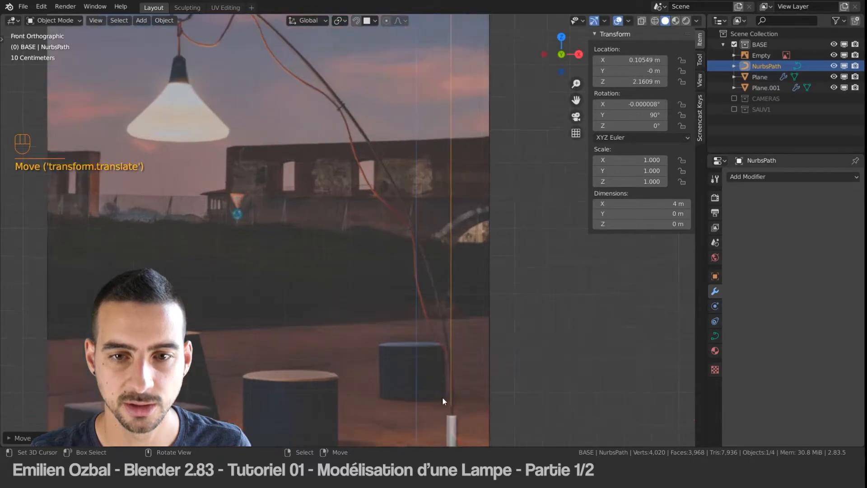
key("s")
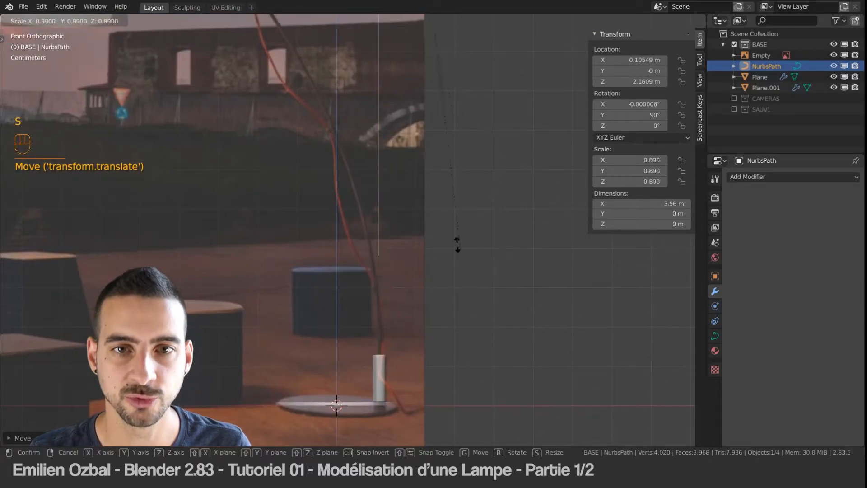
left_click(429, 173)
Step: Lower the path onto the centre of the post's top, at about X 0.108 m and Z 1.707 m
key("g")
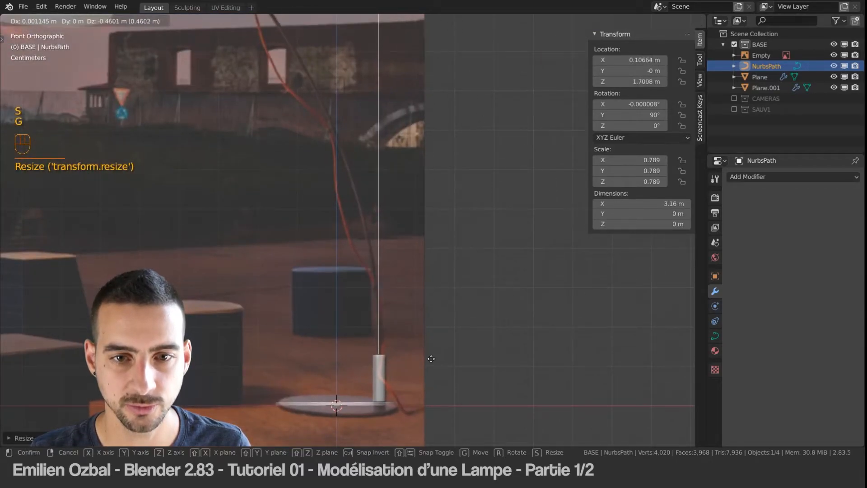
left_click(432, 359)
scroll(389, 372, "up", 3)
middle_click_drag(388, 298, 332, 135, "shift")
scroll(355, 270, "up", 7)
middle_click_drag(349, 255, 350, 204, "shift")
key("g")
left_click(335, 254)
Step: Inspect where the path meets the post, hiding the reference image for an unobstructed top view
middle_click_drag(334, 254, 385, 279)
middle_click_drag(384, 279, 363, 134, "shift")
scroll(364, 132, "down", 6)
scroll(366, 136, "up", 8)
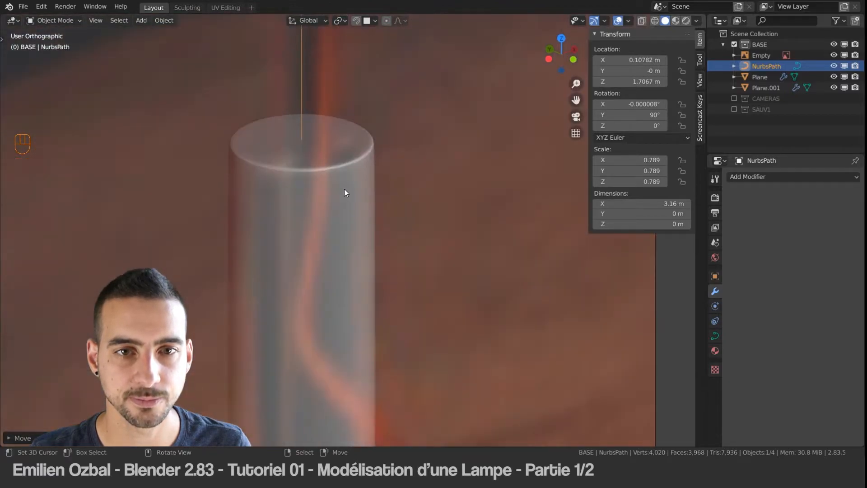
middle_click_drag(345, 189, 352, 253, "alt")
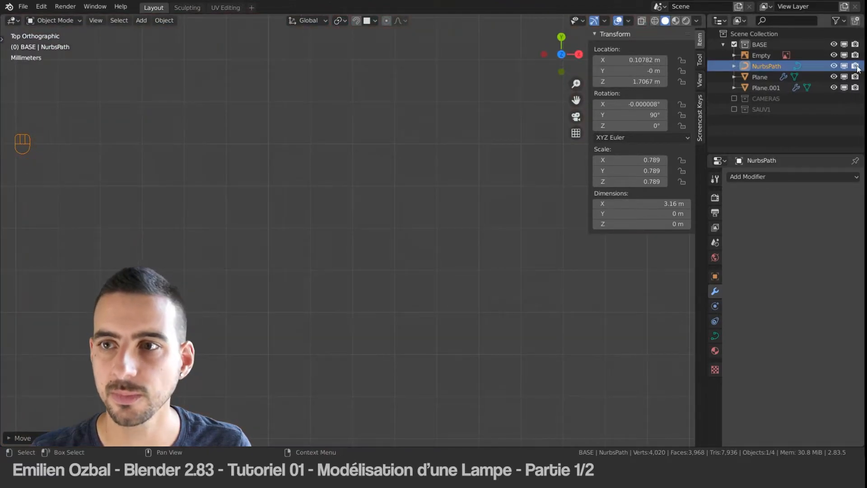
left_click(834, 55)
scroll(302, 248, "down", 8)
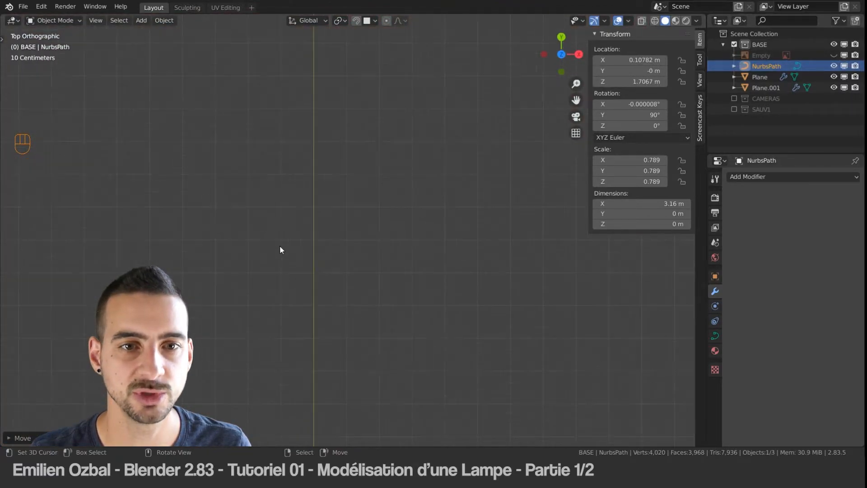
scroll(332, 235, "down", 1)
scroll(377, 167, "up", 7)
Step: Frame the post from above, reselect the path and check that it is centred on the post
middle_click_drag(348, 104, 349, 311, "shift")
left_click(375, 156)
left_click(373, 162)
key("KP_Decimal")
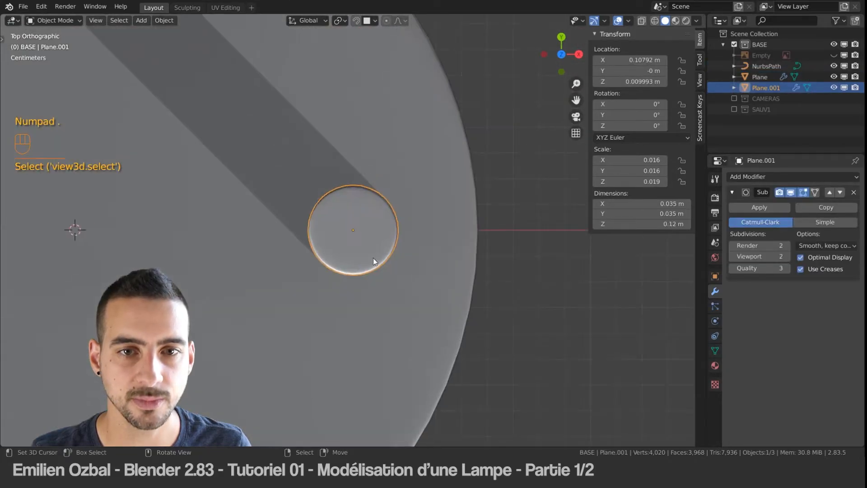
left_click(767, 66)
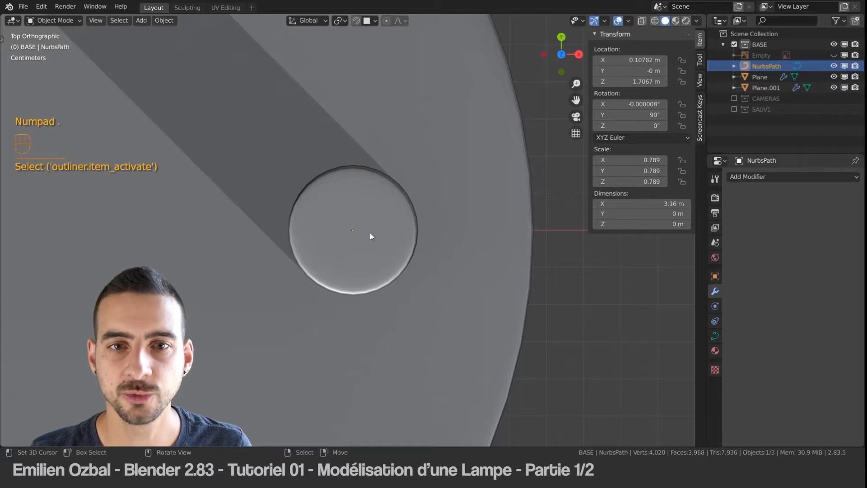
scroll(361, 231, "down", 2)
middle_click_drag(358, 229, 348, 206)
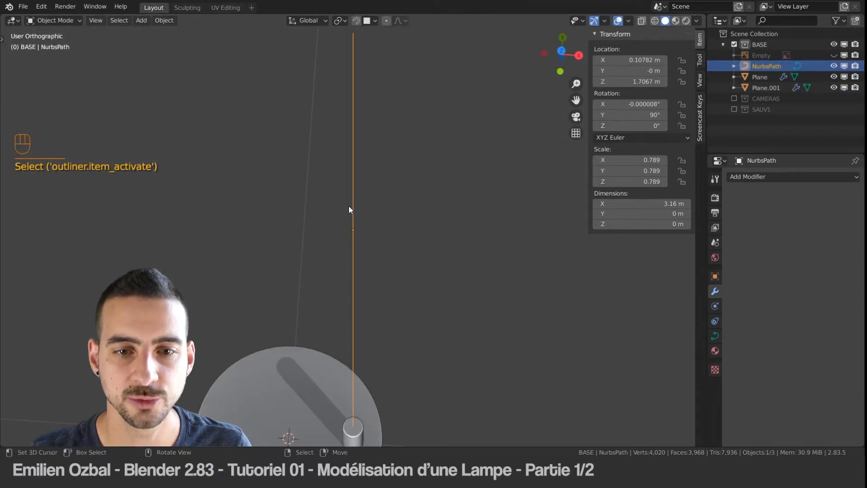
Step: Unhide the reference image in front view and put the path in Edit Mode
key("KP_1")
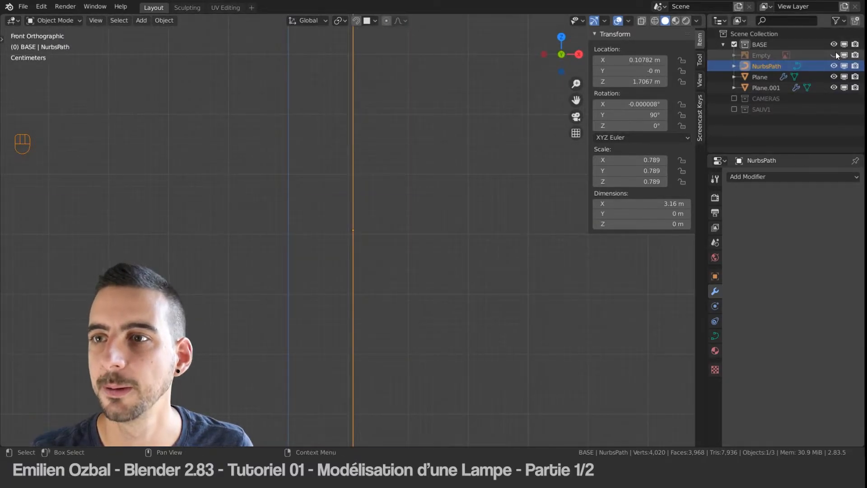
left_click(833, 55)
scroll(357, 263, "down", 5)
key("Tab")
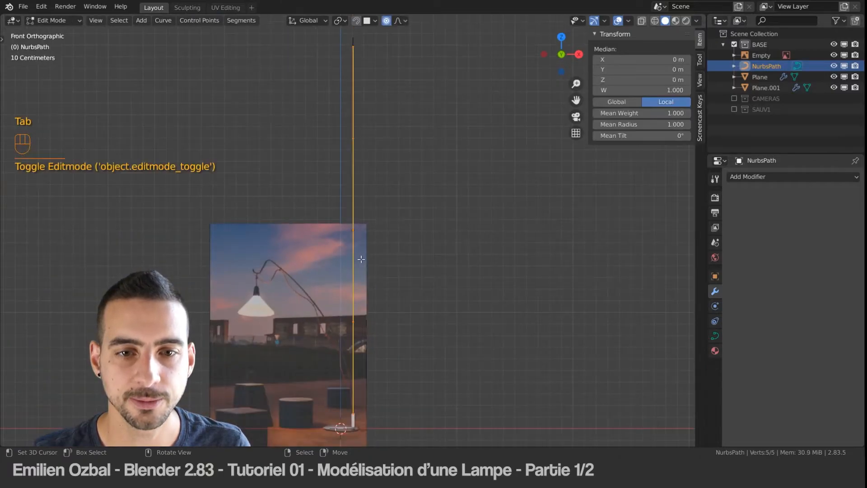
middle_click_drag(358, 262, 370, 243, "shift")
key("Tab")
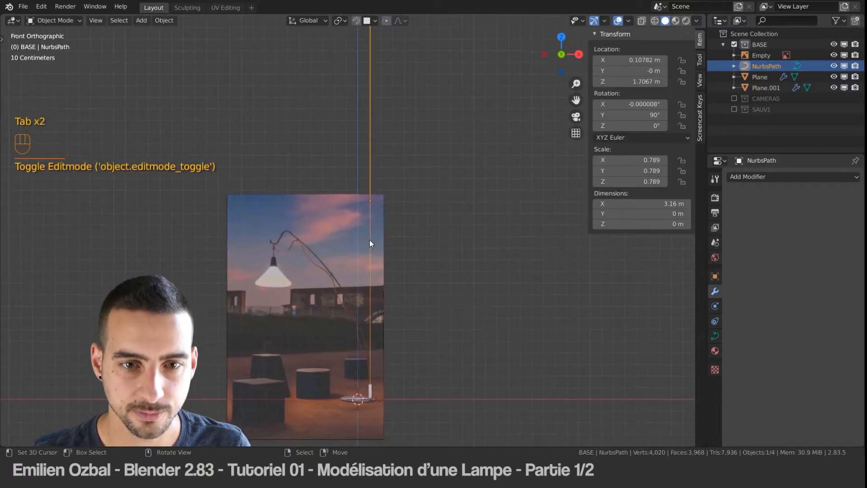
key("s")
left_click(454, 228)
key("Tab")
Step: Select the path's top control point and move it in front view to near the highest bend of the reference arm
middle_click_drag(387, 138, 401, 150)
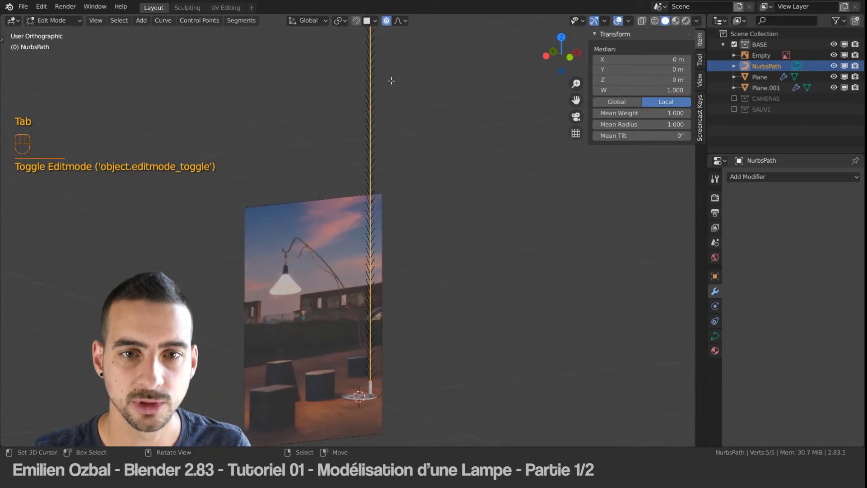
scroll(381, 142, "up", 5, "shift")
left_click(360, 82)
middle_click_drag(362, 232, 372, 155, "alt")
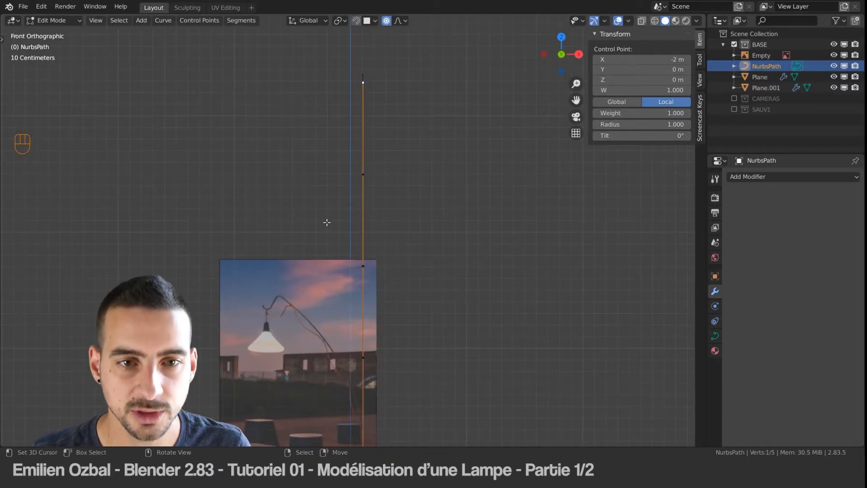
key("g")
left_click(252, 431)
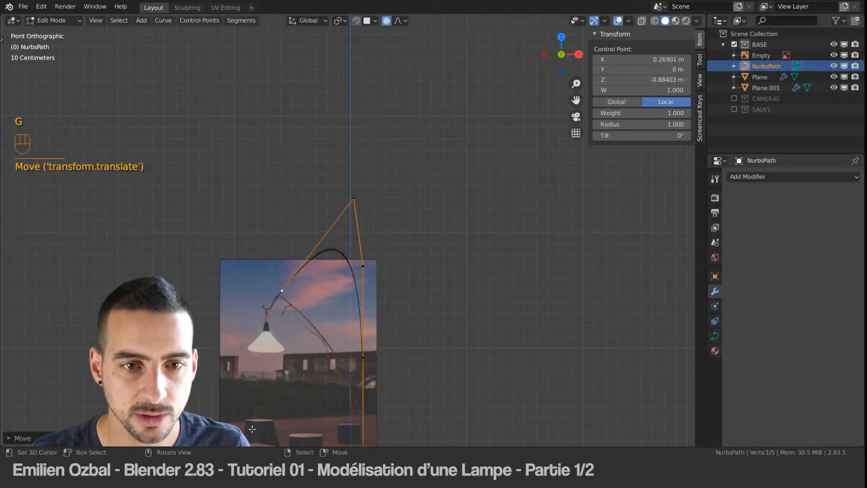
Step: Move the path's end control point precisely onto the peak of the reference arm's bend
scroll(266, 339, "down", 3)
scroll(352, 203, "up", 6)
scroll(352, 203, "up", 5)
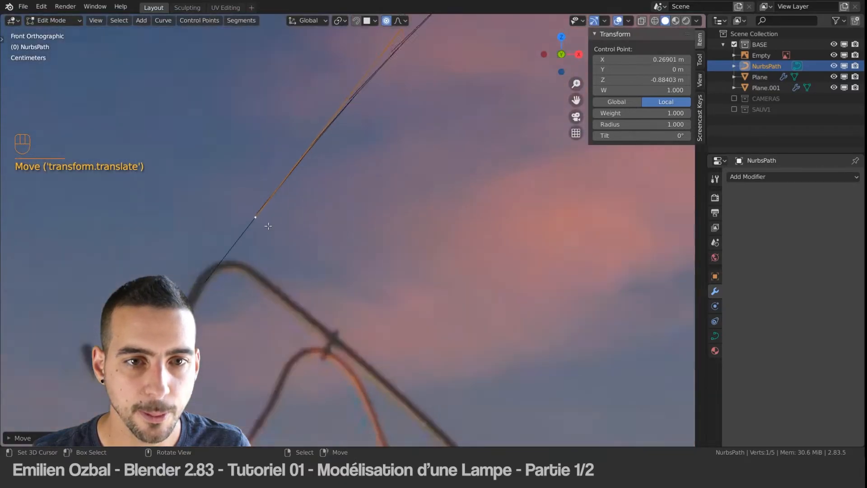
key("g")
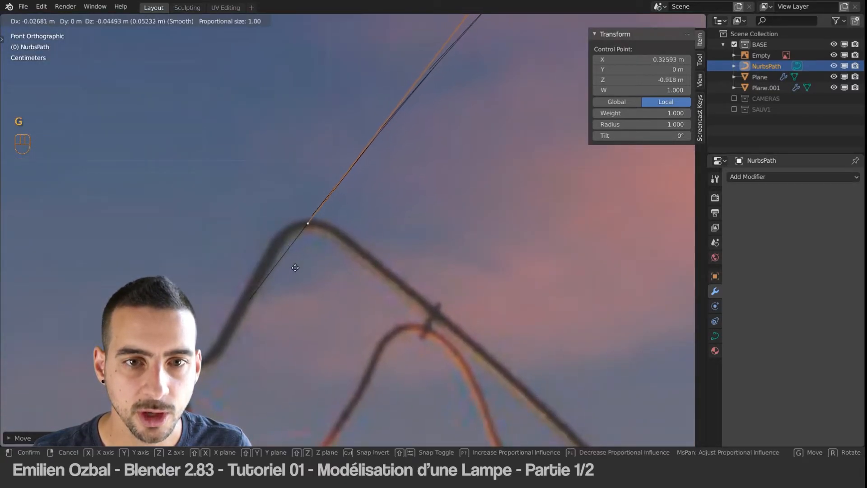
left_click(297, 265)
Step: Move the second control point from above the image down onto the reference arm, using proportional editing
scroll(384, 220, "down", 10)
middle_click_drag(476, 178, 392, 235, "shift")
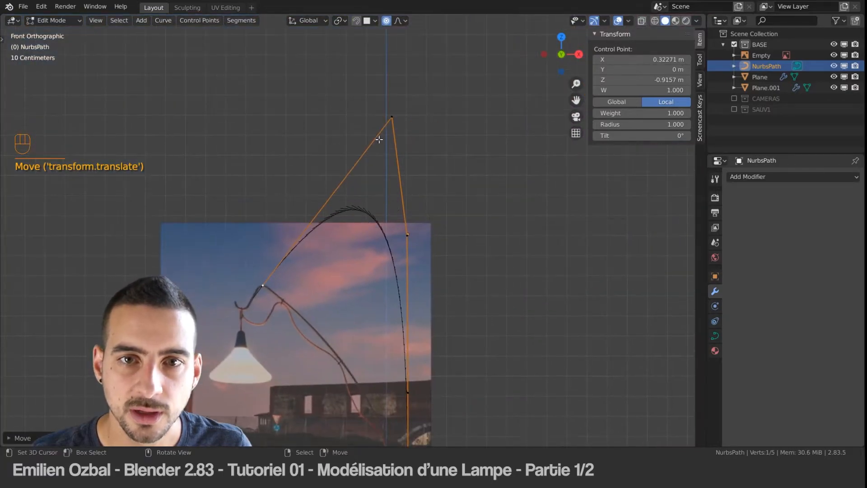
left_click(387, 118)
key("g")
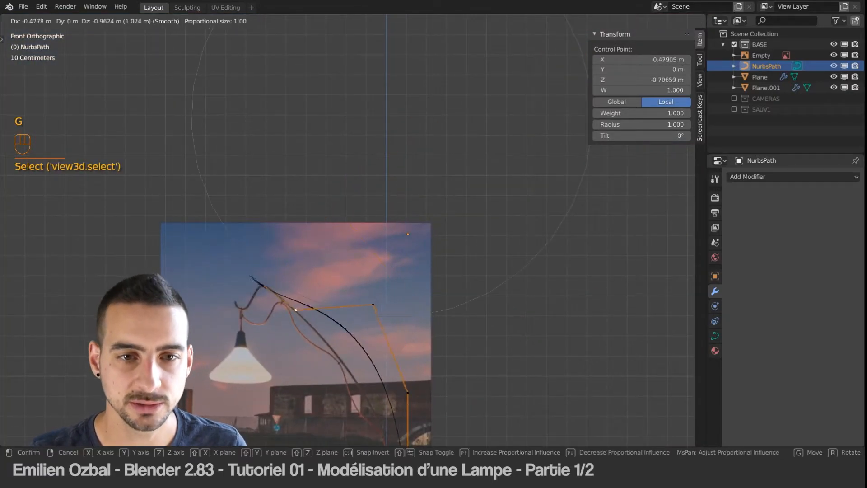
left_click(297, 349)
Step: Turn off proportional editing and reposition the third control point on its own along the reference arm
left_click(374, 305)
key("g")
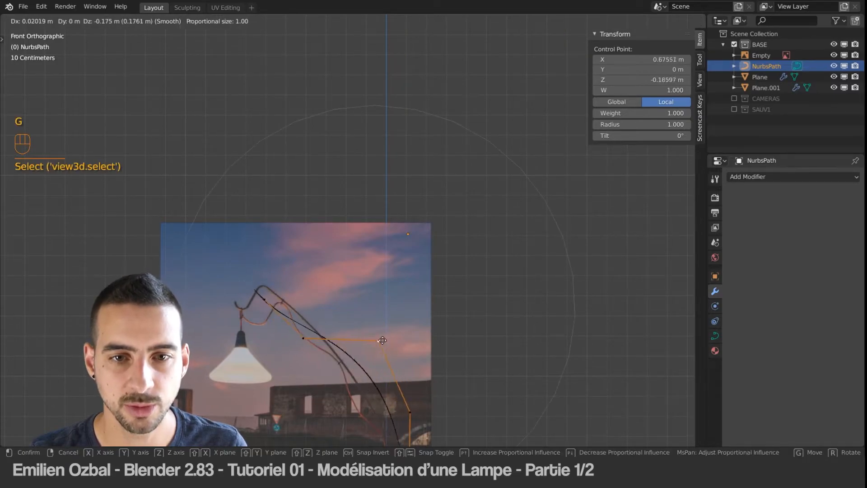
right_click(373, 317)
key("g")
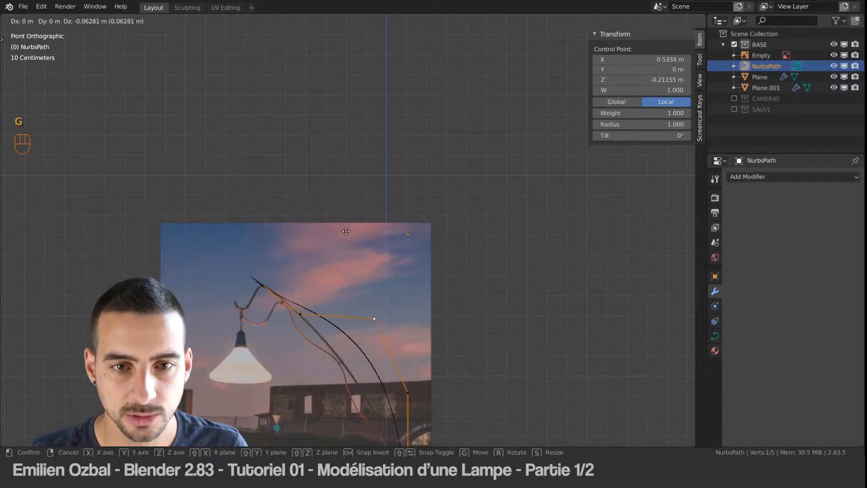
left_click(313, 264)
Step: Move the path's fourth control point toward the lower part of the reference arm
middle_click_drag(332, 329, 328, 240, "shift")
right_click(396, 303)
scroll(387, 319, "up", 3)
middle_click_drag(382, 330, 332, 186, "shift")
key("g")
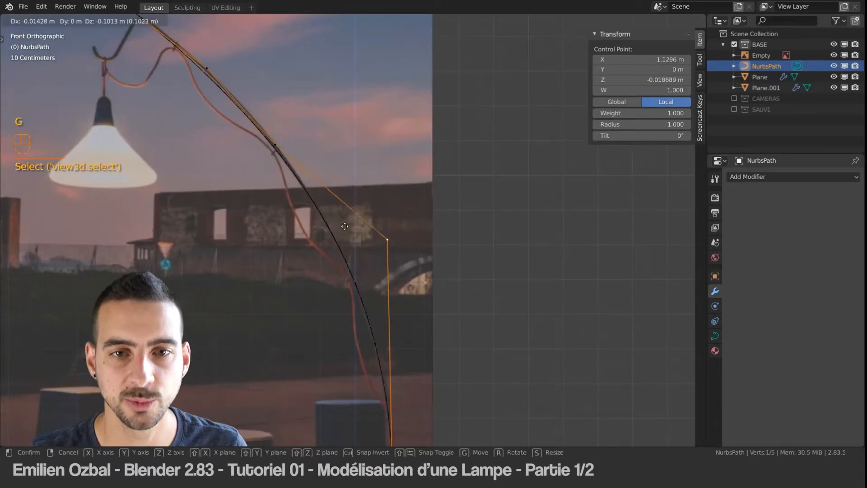
left_click(313, 254)
Step: Select the path's bottom control point at the post and compare the lower curve with the reference arm
middle_click_drag(383, 330, 370, 192, "shift")
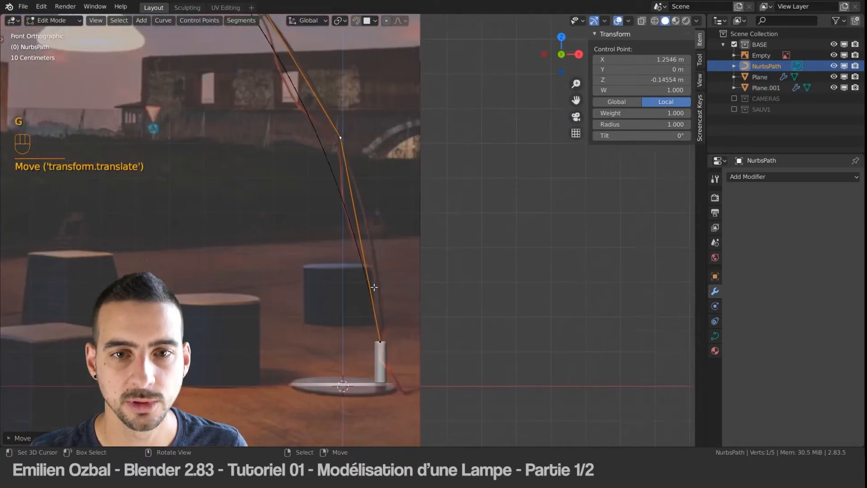
scroll(375, 287, "down", 2)
scroll(381, 300, "up", 4)
scroll(388, 311, "down", 1)
right_click(380, 360)
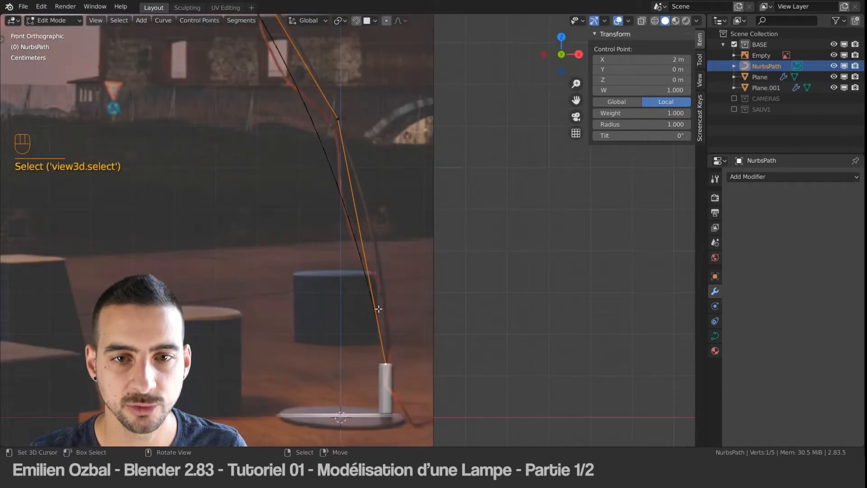
middle_click_drag(395, 233, 359, 232, "shift")
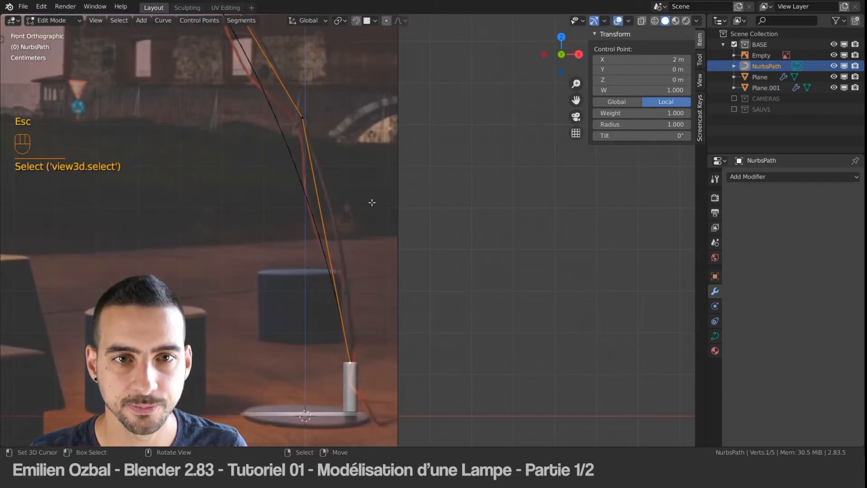
Step: Fine-tune the path's intermediate control points so the curve follows the reference arm between the post and the bend
scroll(370, 202, "up", 3)
scroll(366, 201, "down", 2)
middle_click_drag(299, 98, 310, 148, "shift")
right_click_drag(307, 146, 372, 148)
middle_click_drag(304, 110, 368, 203, "shift")
right_click_drag(287, 95, 294, 77)
middle_click_drag(294, 77, 426, 224, "shift")
scroll(297, 109, "up", 1)
middle_click_drag(297, 108, 344, 181, "shift")
right_click_drag(376, 194, 371, 195)
Step: Extrude four new control points from the path's upper end to trace the hook above the lampshade
right_click(277, 130)
middle_click_drag(276, 105, 310, 174, "shift")
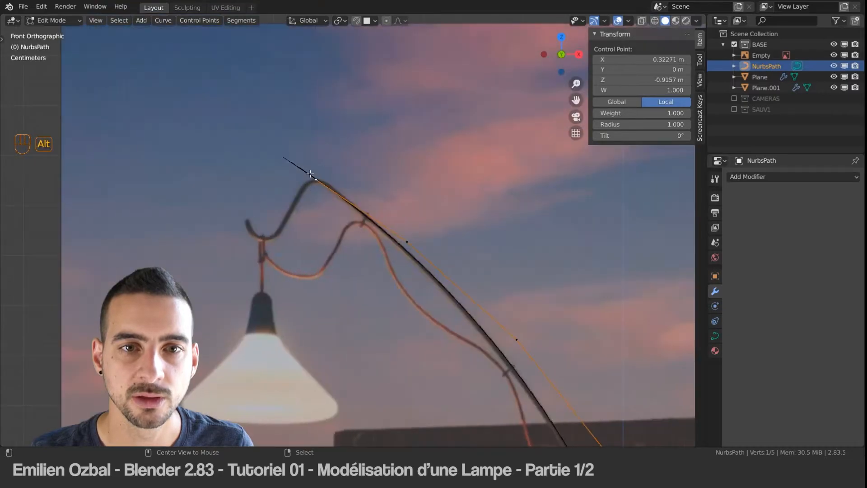
key("e")
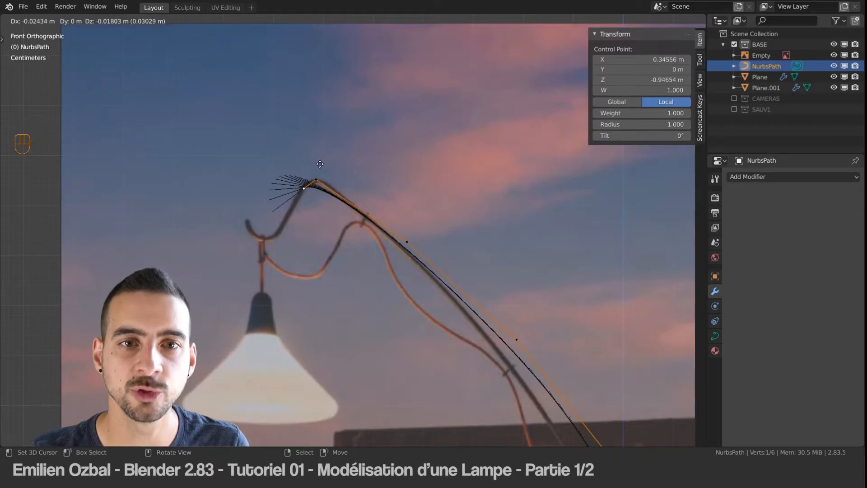
left_click(323, 162)
key("e")
left_click(296, 207)
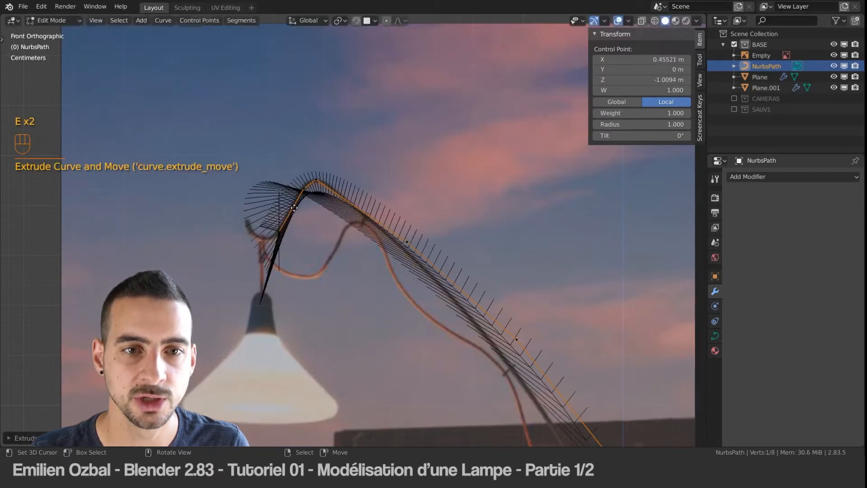
key("e")
left_click(276, 212)
key("e")
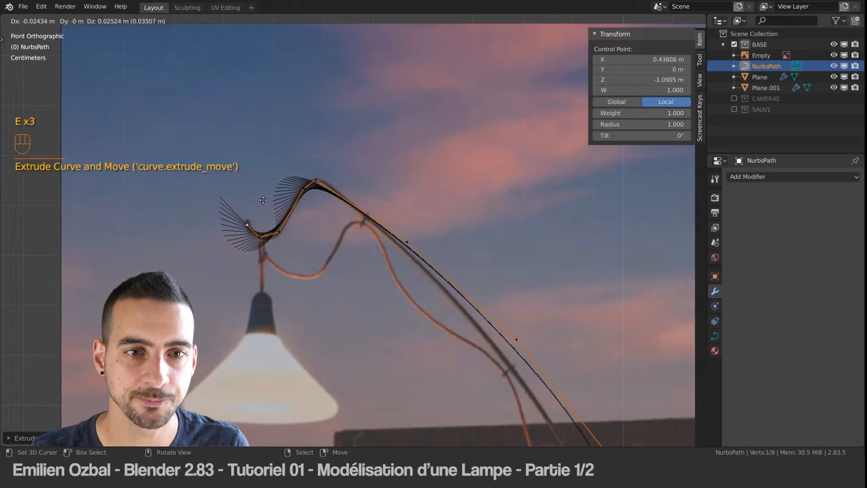
left_click(264, 199)
Step: Leave Edit Mode to compare the path with the reference hook, and put the path back in Edit Mode
key("Tab")
scroll(304, 178, "up", 4)
middle_click_drag(302, 166, 395, 198, "shift")
left_click(362, 192)
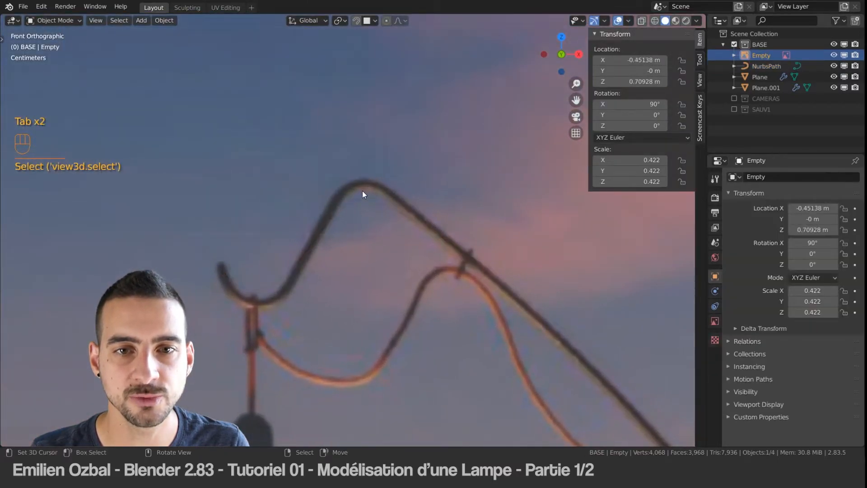
key("Tab")
right_click(362, 196)
key("Tab")
Step: Adjust the control points around the upper bend so the curve matches the reference arm
right_click_drag(366, 180, 389, 175)
right_click_drag(552, 306, 529, 301)
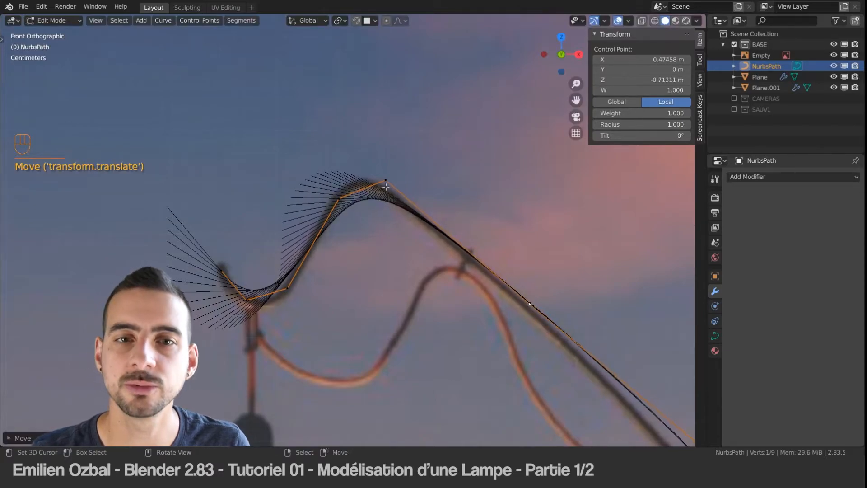
right_click(335, 200)
right_click_drag(335, 200, 336, 196)
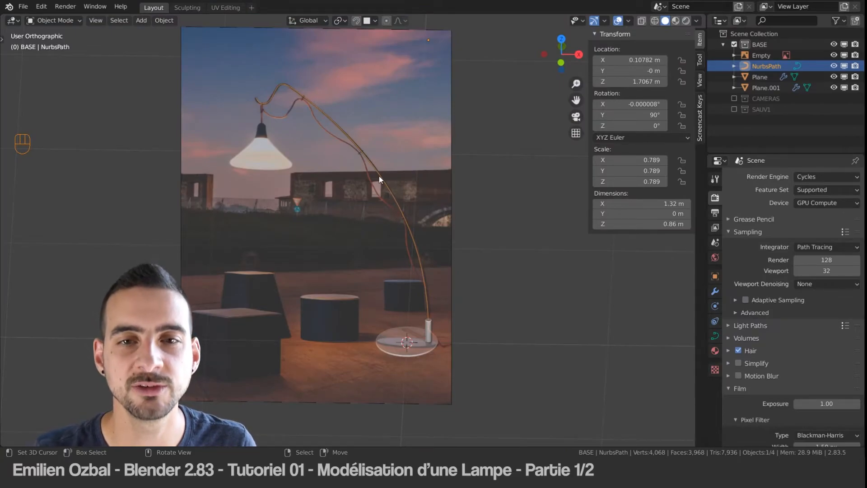
Step: Select the path in Object Mode and display its curve data settings
right_click(379, 176)
right_click(379, 176)
middle_click_drag(379, 176, 392, 158)
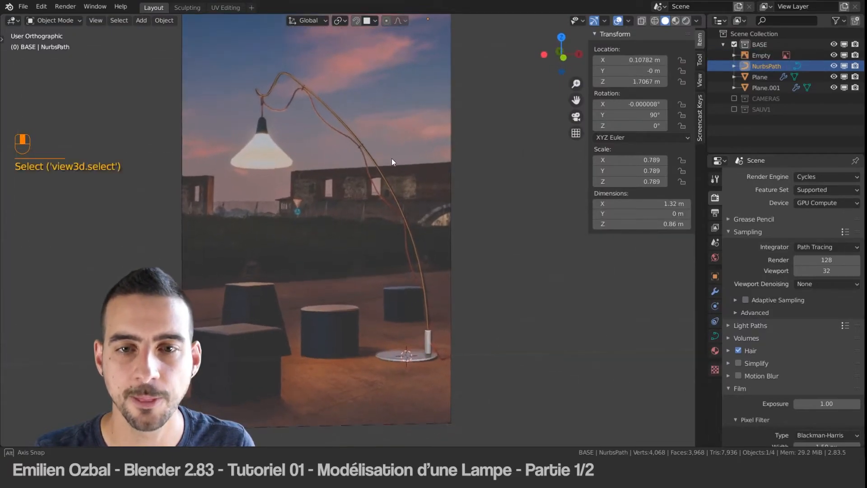
left_click(716, 336)
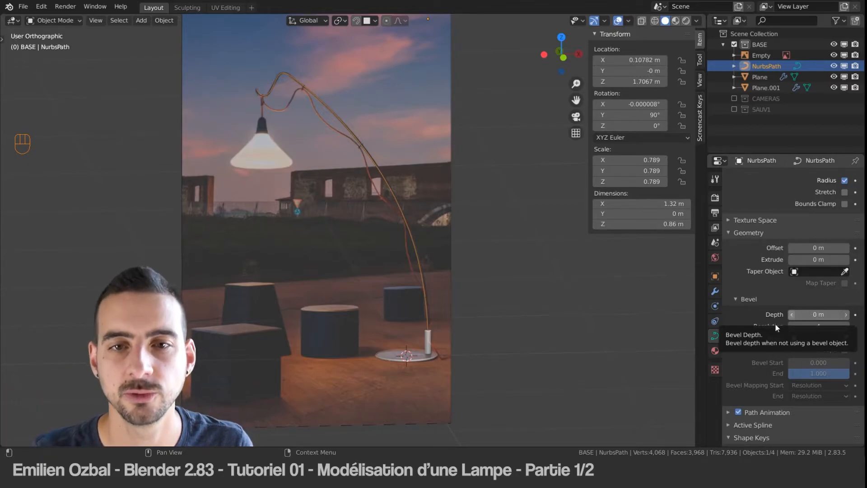
Step: Set the path's bevel depth to 0.012 m, judging its thickness against the top of the post
scroll(429, 322, "up", 7)
middle_click_drag(440, 316, 125, 76)
scroll(353, 326, "up", 4)
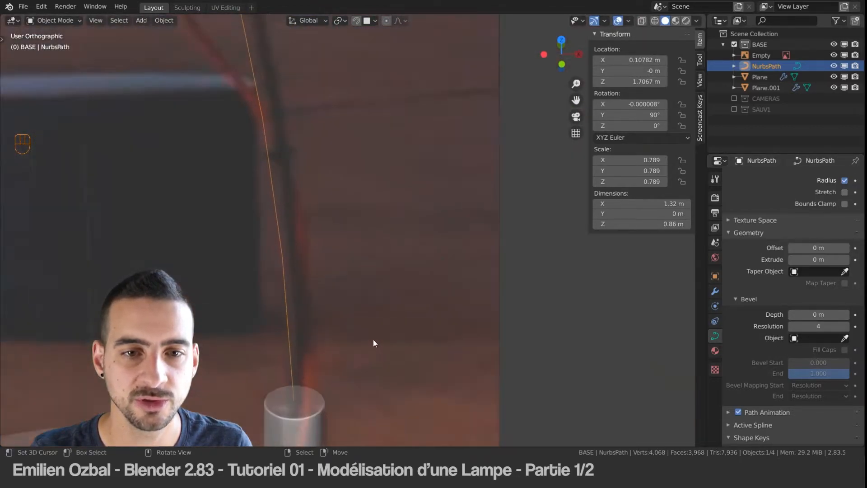
scroll(353, 327, "up", 3)
middle_click_drag(283, 359, 367, 141, "shift")
scroll(358, 273, "up", 2)
middle_click_drag(358, 273, 354, 246, "shift")
scroll(353, 245, "down", 1)
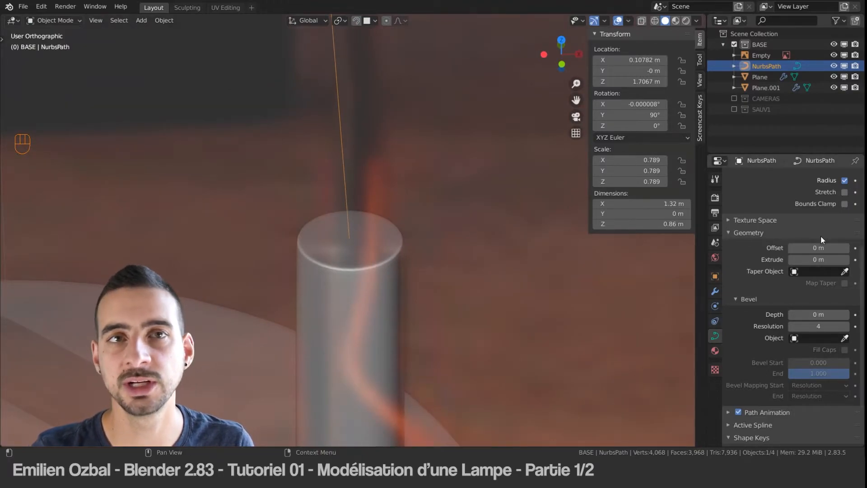
left_click(818, 314)
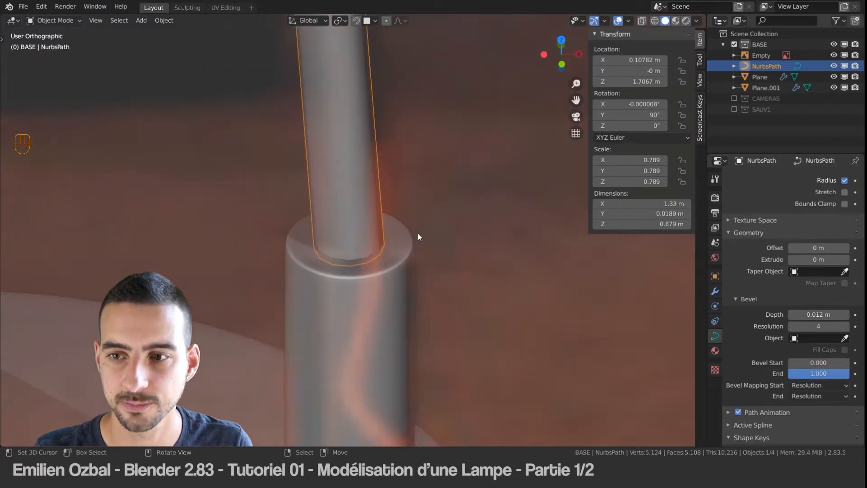
Step: Deselect everything and compare the thickened arm with the reference lamp in wireframe shading
scroll(418, 233, "down", 4)
scroll(385, 171, "down", 8)
middle_click_drag(325, 64, 296, 147, "shift")
scroll(343, 159, "down", 1)
key("z")
key("Tab")
key("Tab")
scroll(290, 143, "up", 3)
key("a")
scroll(249, 115, "down", 5)
middle_click_drag(248, 115, 260, 131, "shift")
middle_click_drag(259, 131, 297, 137)
scroll(297, 138, "up", 5)
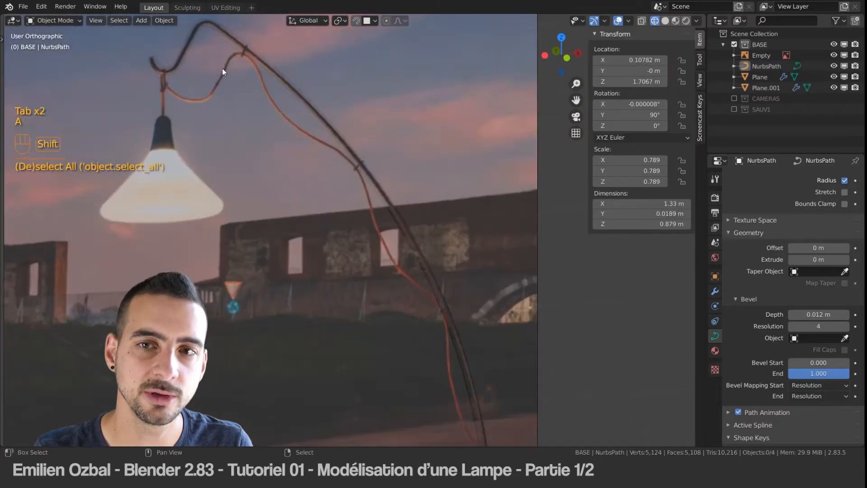
middle_click_drag(221, 69, 352, 160, "shift")
Step: Switch back to solid shading and hide the reference image, briefly showing it again to compare the arm
left_click(834, 56)
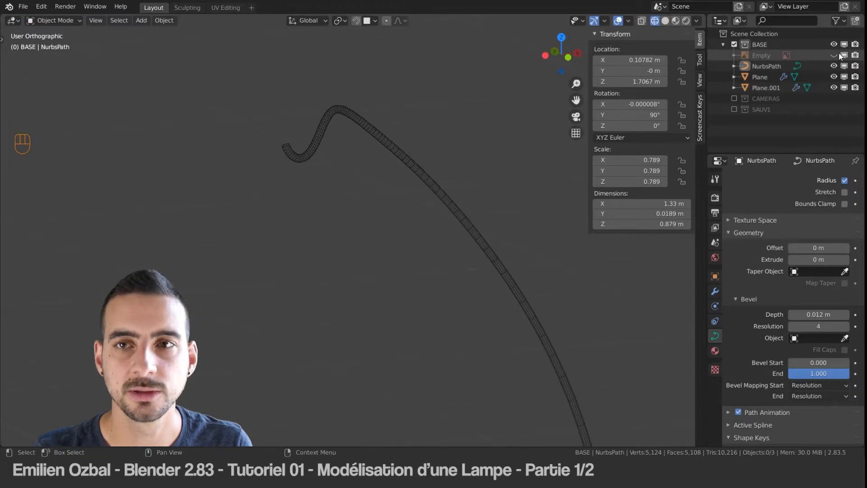
left_click(665, 20)
scroll(429, 193, "up", 2)
scroll(428, 192, "down", 3)
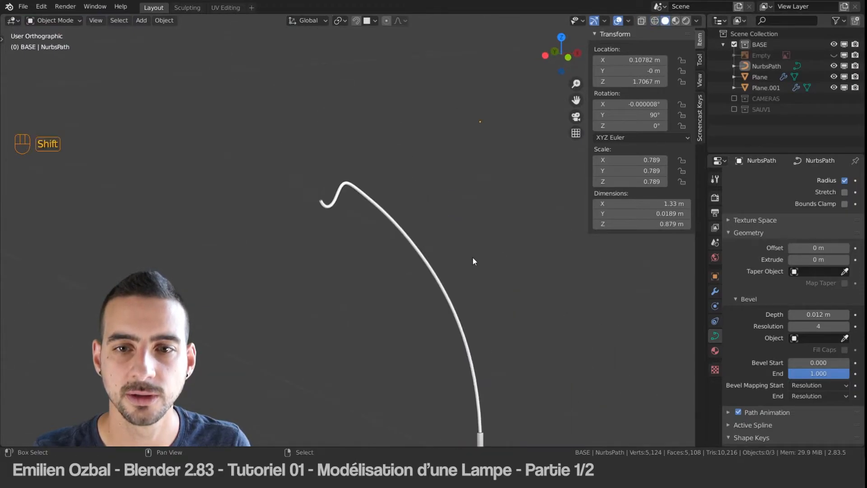
left_click(834, 55)
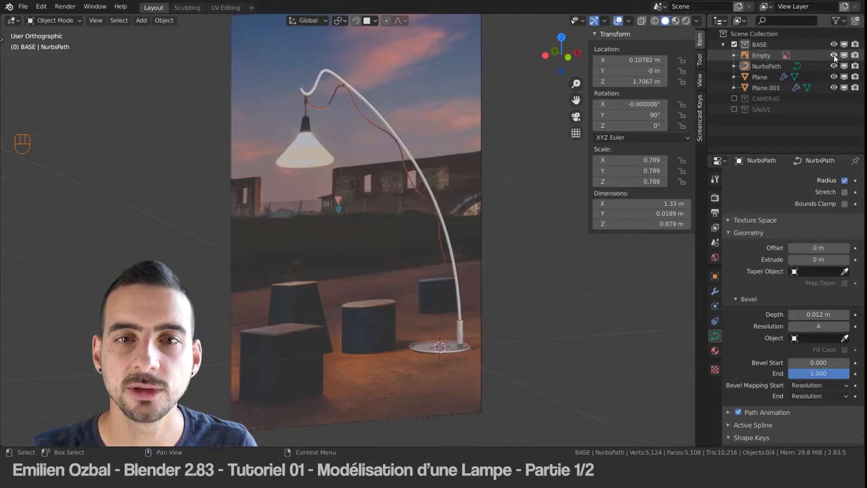
left_click(834, 55)
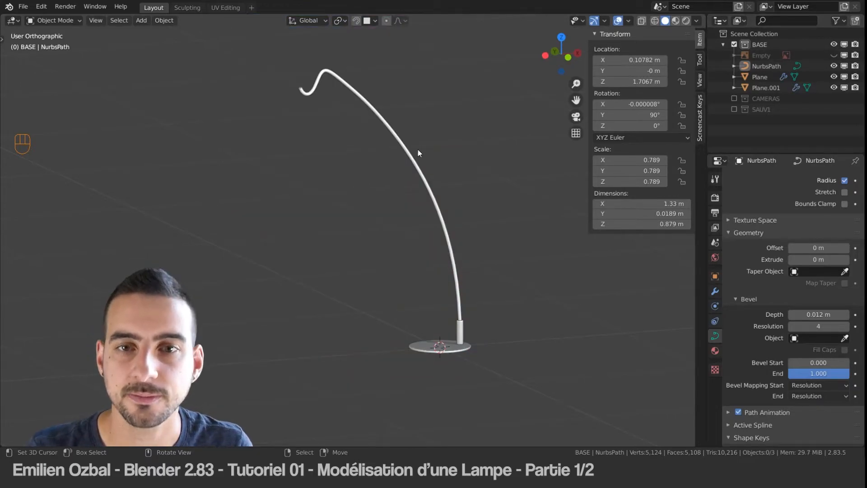
Step: Select the arm and display its lower end at the post in wireframe shading
left_click(460, 293)
middle_click_drag(564, 285, 421, 280)
scroll(383, 240, "down", 4)
scroll(367, 229, "up", 12)
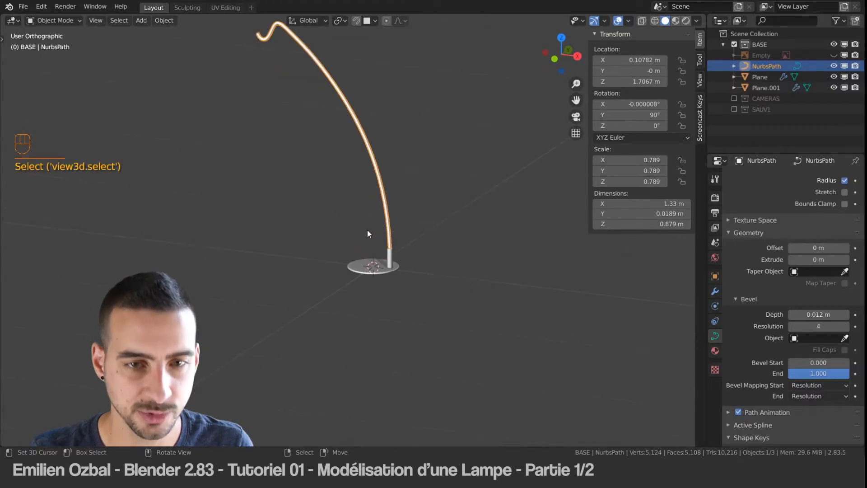
key("z")
middle_click_drag(485, 288, 430, 217, "shift")
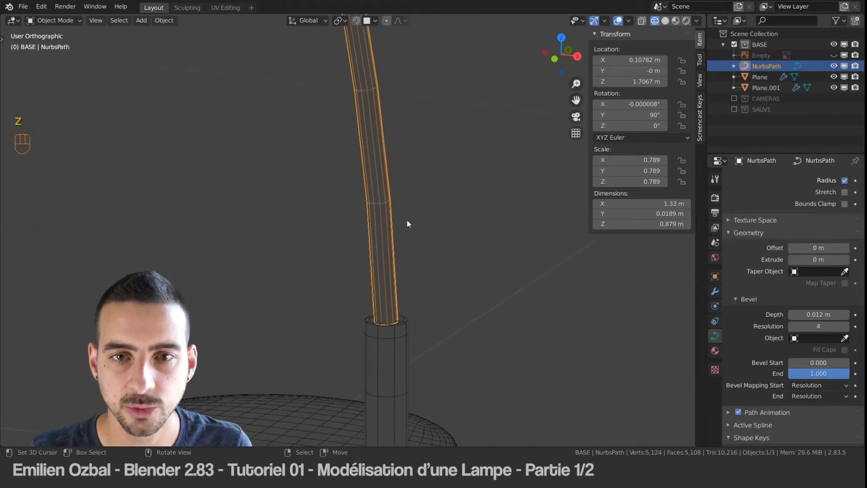
Step: Try different bevel resolutions on the arm, including 0, and restore the value to 4
left_click(792, 326)
left_click(792, 326)
left_click(792, 326)
left_click(793, 327)
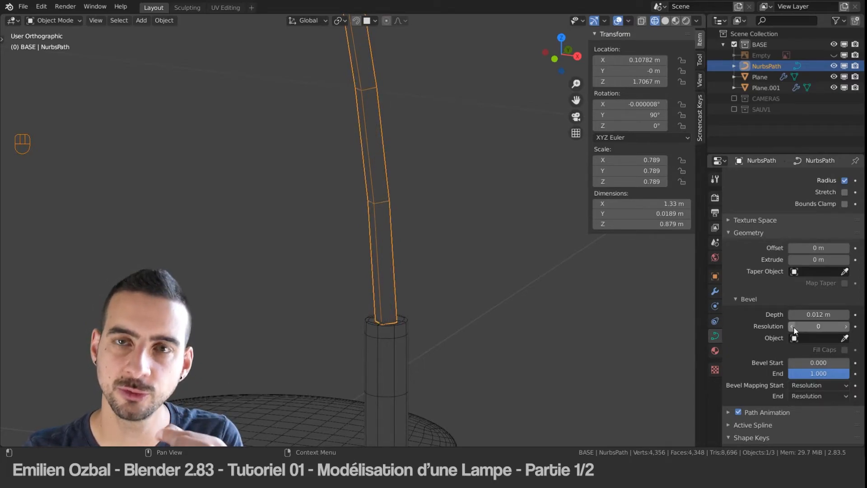
left_click(846, 327)
left_click(846, 327)
left_click_drag(846, 327, 866, 327)
left_click(792, 326)
left_click(792, 326)
left_click(795, 326)
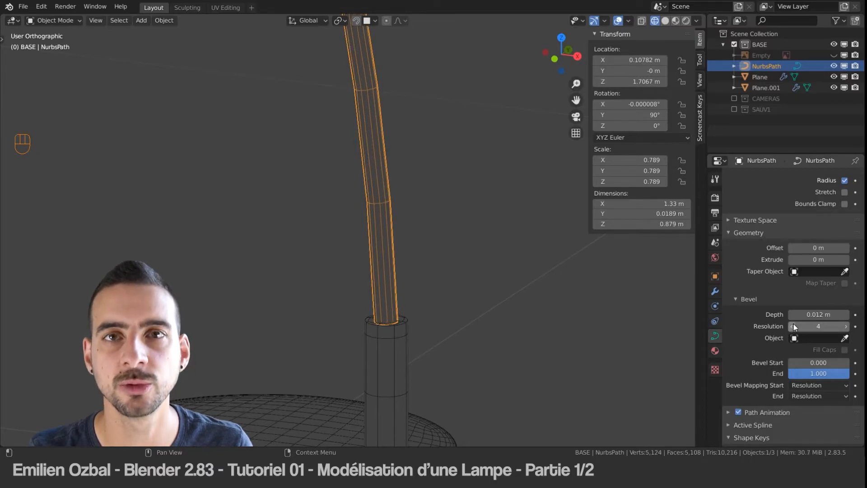
Step: Set the arm curve's preview resolution to 1 and examine the segments along its bends
scroll(359, 115, "down", 3)
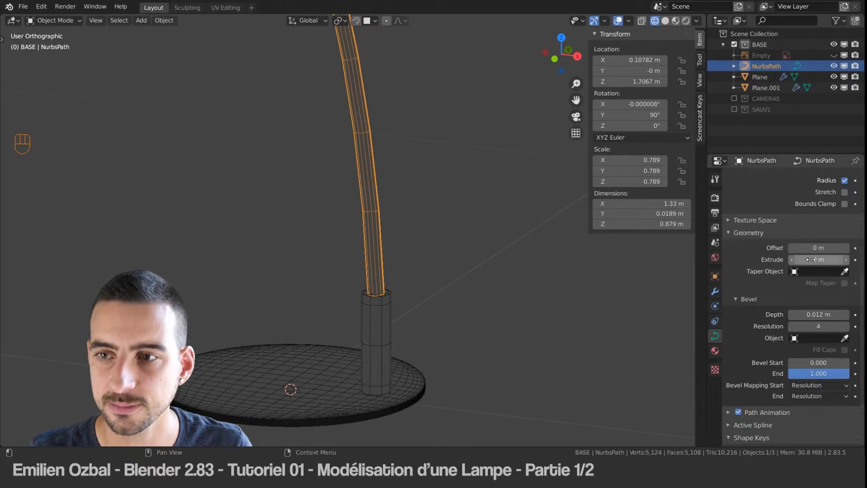
scroll(801, 217, "up", 5)
scroll(800, 213, "up", 1)
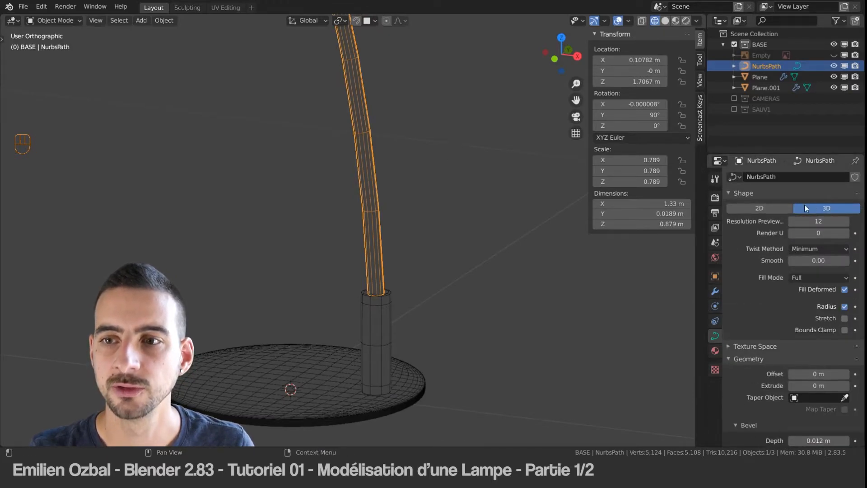
scroll(333, 130, "up", 3)
scroll(340, 135, "down", 11)
middle_click_drag(343, 94, 440, 253, "shift")
scroll(376, 207, "up", 2)
scroll(419, 195, "down", 1)
middle_click_drag(419, 195, 349, 146, "shift")
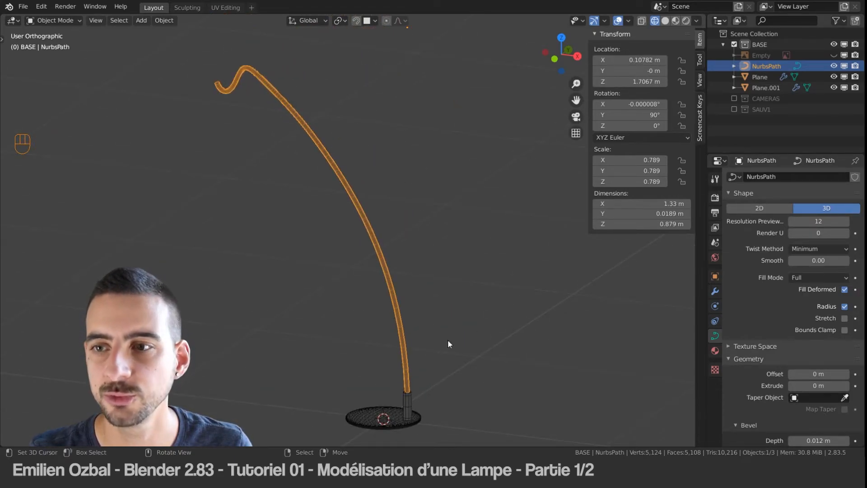
left_click_drag(819, 220, 795, 221)
middle_click_drag(314, 127, 273, 83)
scroll(271, 90, "up", 2)
middle_click_drag(311, 105, 336, 144, "shift")
scroll(336, 158, "down", 1)
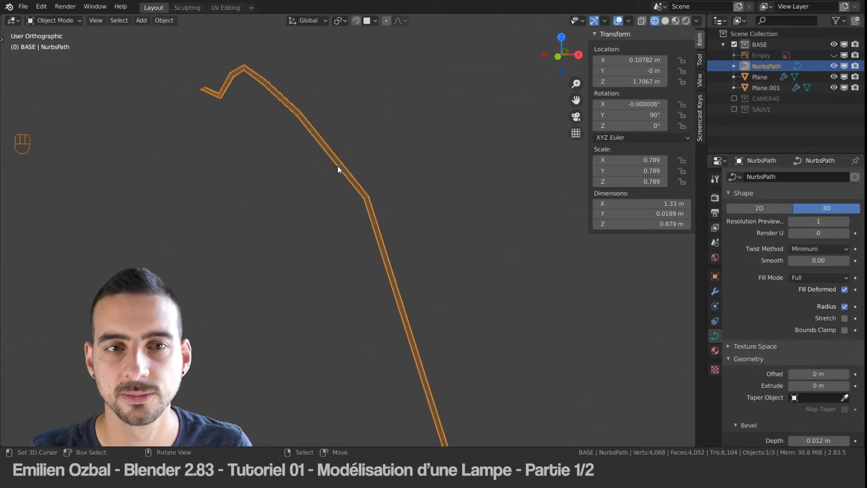
Step: Try a preview resolution of 64 on the arm curve, followed by 12
middle_click_drag(326, 203, 306, 152, "shift")
mouse_move(830, 222)
left_mouse_down()
mouse_move(854, 222)
mouse_move(826, 222)
mouse_move(845, 221)
left_mouse_up()
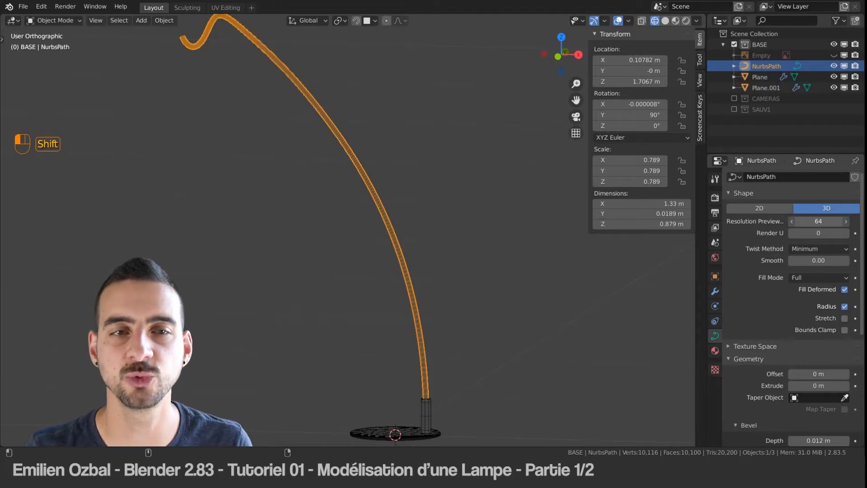
left_click_drag(839, 222, 824, 222, "shift")
left_click(825, 223)
type("12")
key("Return")
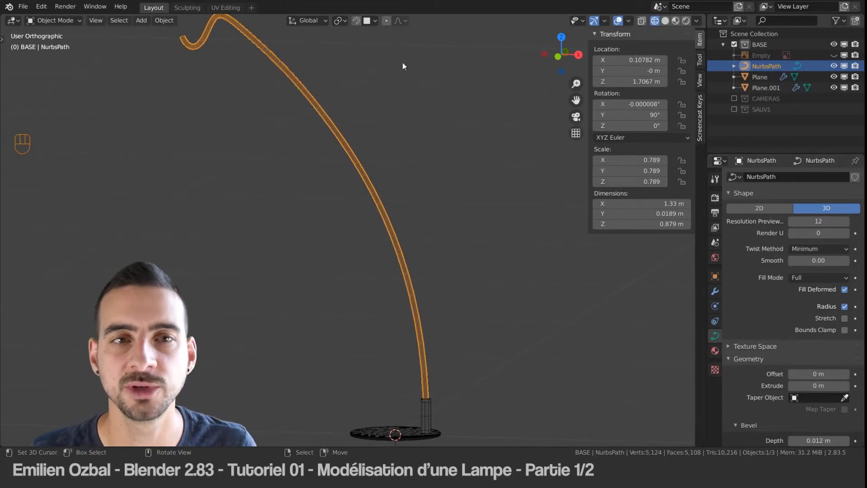
Step: Lower the arm curve's preview resolution to 6, checking the segments around the hook at its end
middle_click_drag(367, 153, 587, 305, "shift")
scroll(432, 188, "up", 5)
middle_click_drag(480, 155, 350, 203, "shift")
scroll(370, 200, "up", 3)
scroll(370, 200, "up", 3)
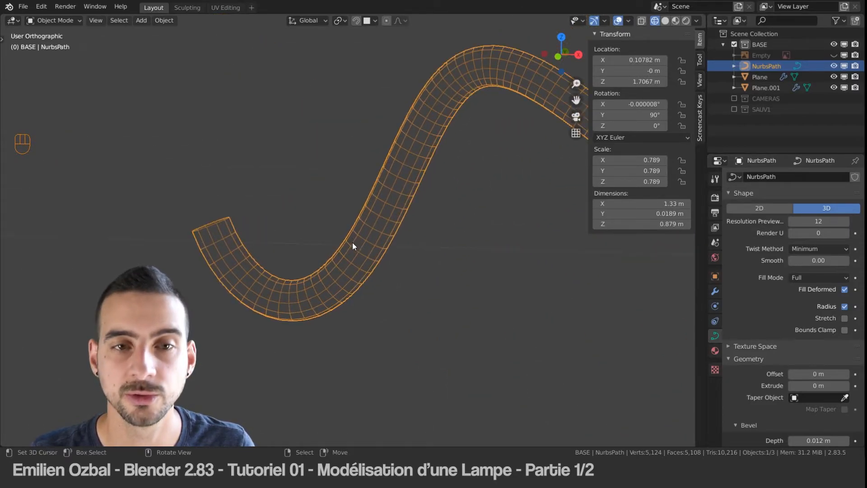
left_click(794, 221)
left_click(794, 222)
left_click(793, 222)
left_click(794, 222)
left_click(793, 221)
left_click(793, 221)
left_click(793, 221)
left_click(794, 221)
left_click(846, 221)
left_click(846, 221)
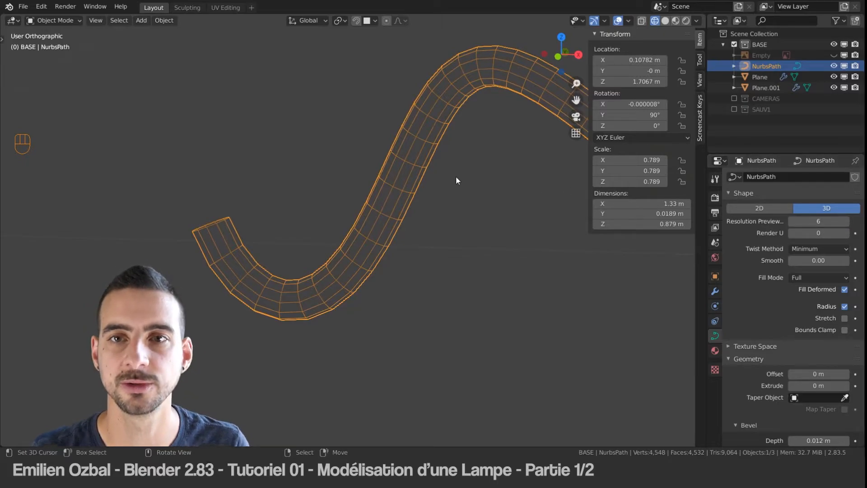
Step: Return the viewport to solid shading and deselect the arm
key("Tab")
key("z")
key("Tab")
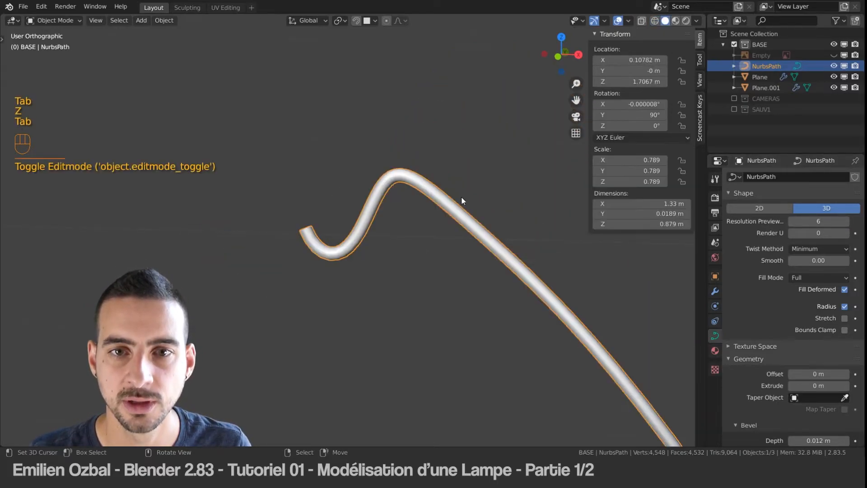
key("a")
scroll(389, 126, "down", 2)
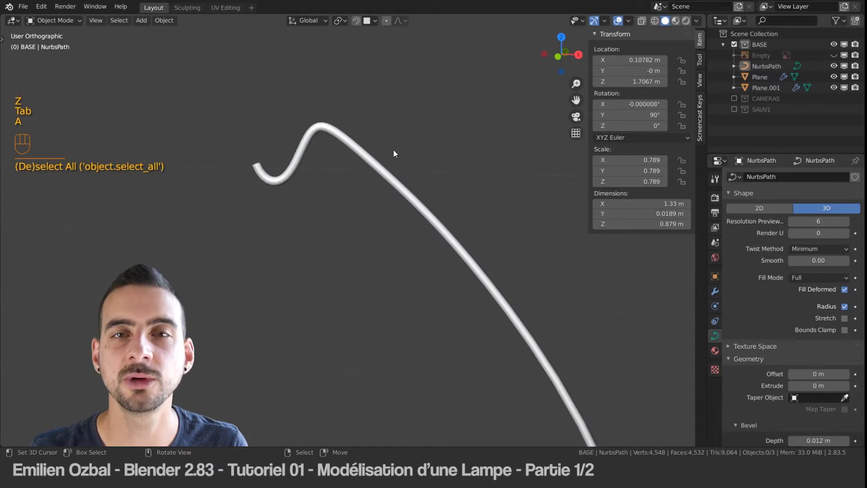
Step: Show the reference image again and view the whole lamp from the front
middle_click_drag(356, 156, 321, 77, "shift")
scroll(356, 134, "down", 6)
middle_click_drag(367, 244, 361, 194, "shift")
scroll(448, 285, "up", 2)
key("KP_1")
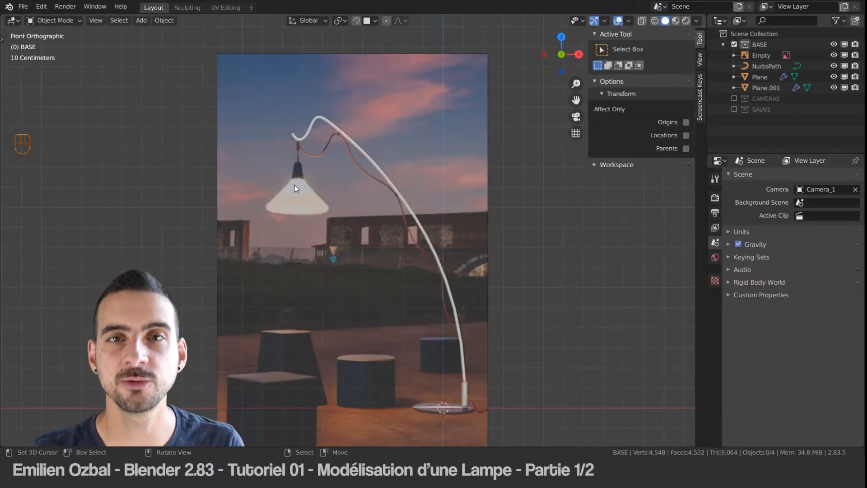
middle_click_drag(293, 194, 309, 182, "shift")
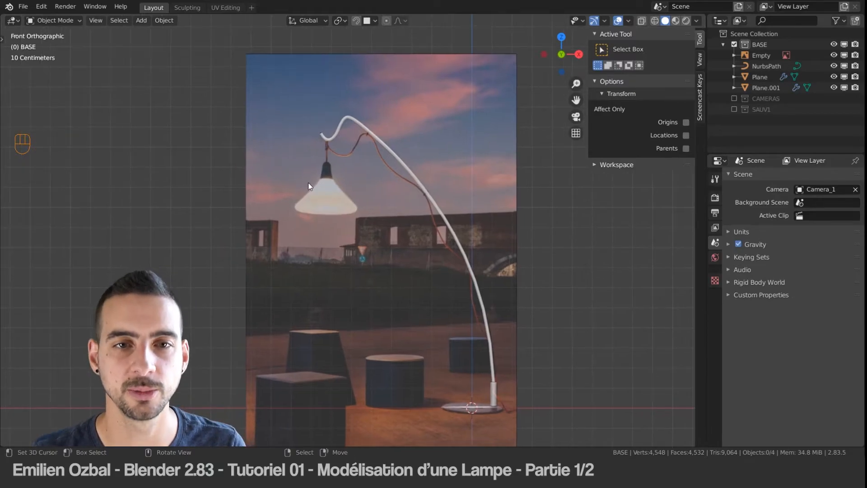
Step: Add a mesh plane and scale it uniformly to about 0.94 m wide
key("shift+a")
mouse_move(267, 67)
left_click(387, 66)
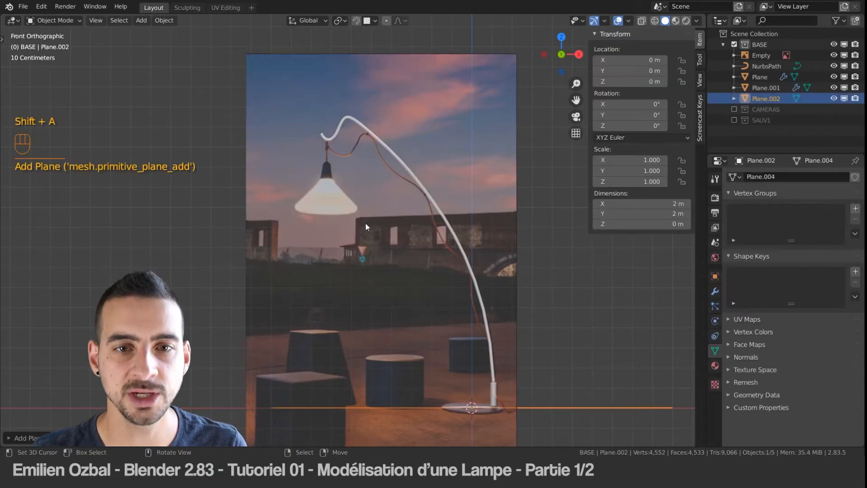
key("s")
right_click(403, 223)
key("s")
left_click(530, 378)
Step: Move the plane just beneath the reference lampshade and scale it to about 0.32 m wide
key("g")
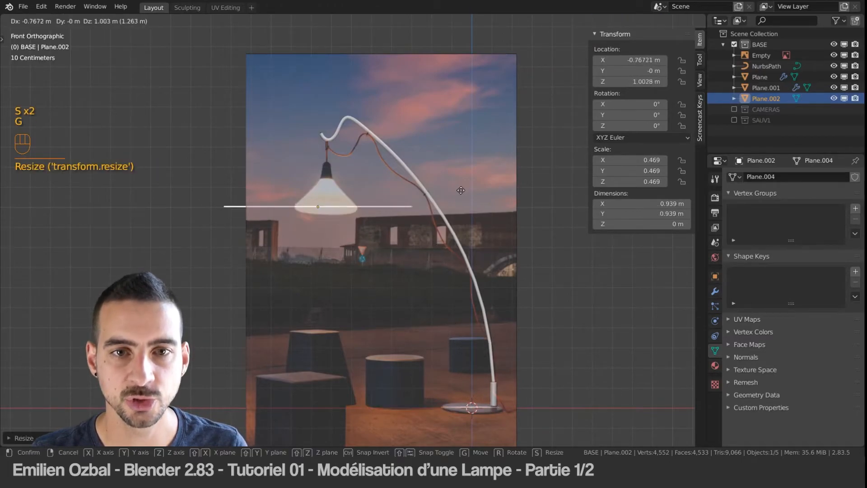
left_click(462, 202)
key("s")
left_click(209, 175)
key("KP_Decimal")
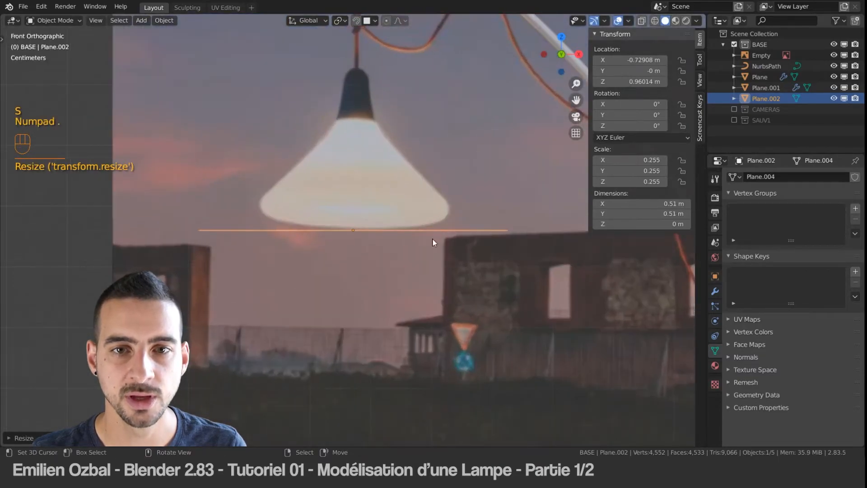
key("s")
left_click(450, 251)
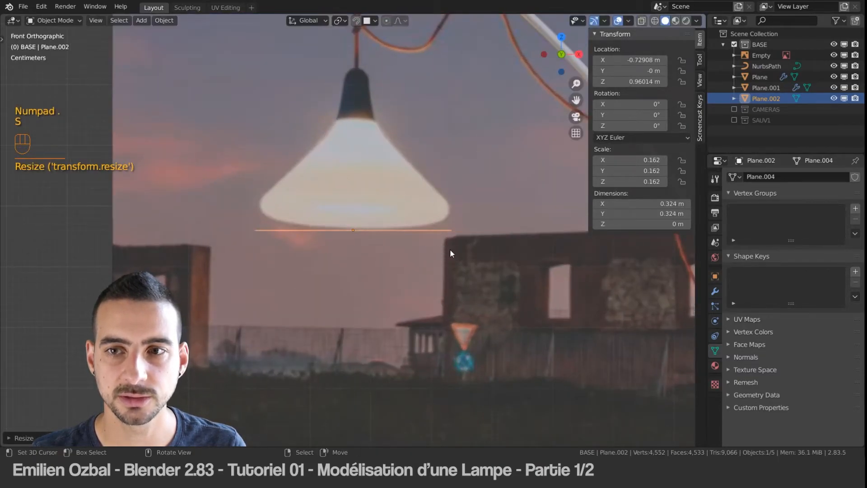
Step: Set the plane's X and Y dimensions to 0.3 m and align it with the lampshade's widest part
key("g")
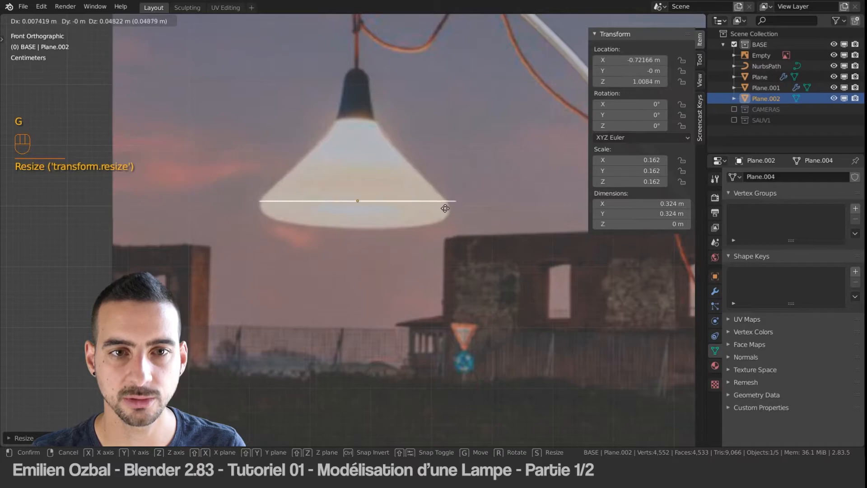
left_click(443, 213)
left_click(640, 204)
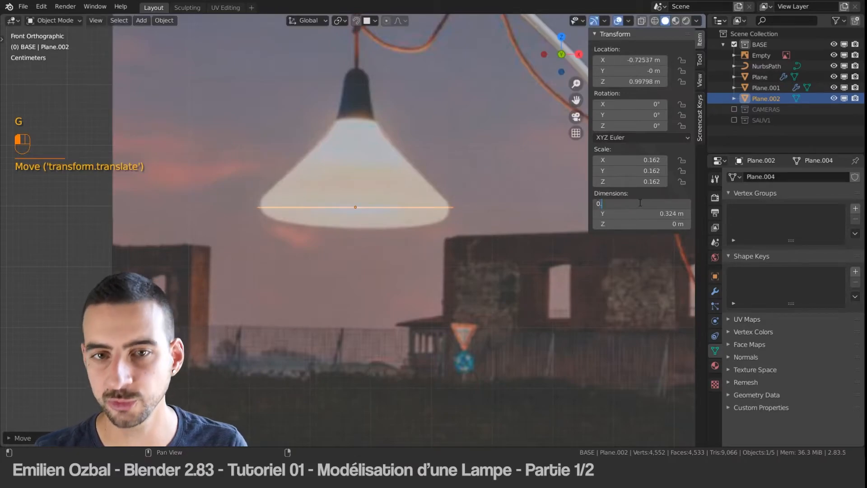
key("Return")
key("g")
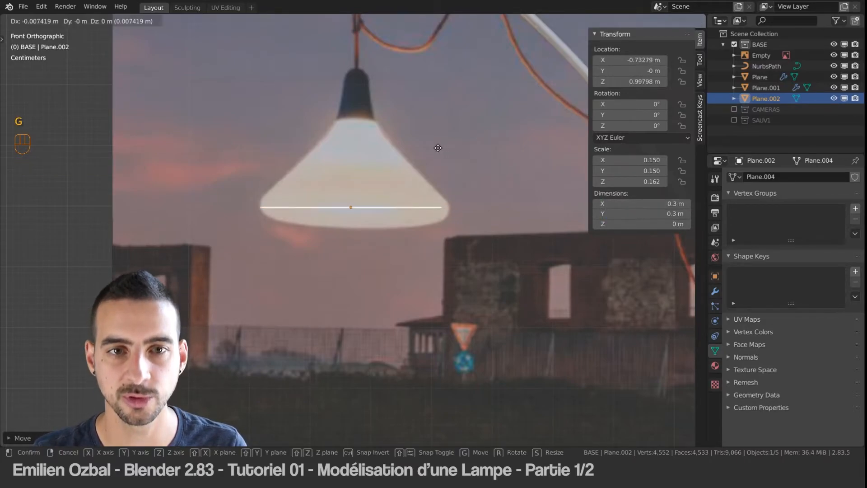
left_click(440, 148)
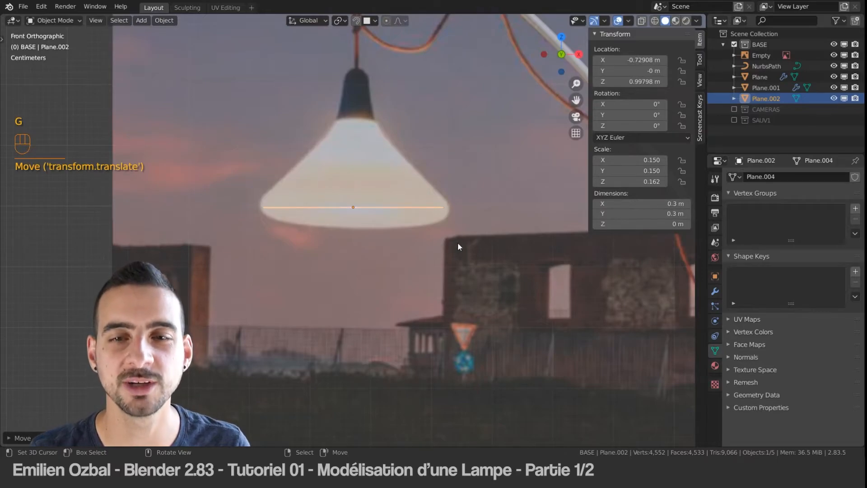
Step: Scale the plane to about 0.31 m wide and lower it to the lampshade's bottom edge
key("s")
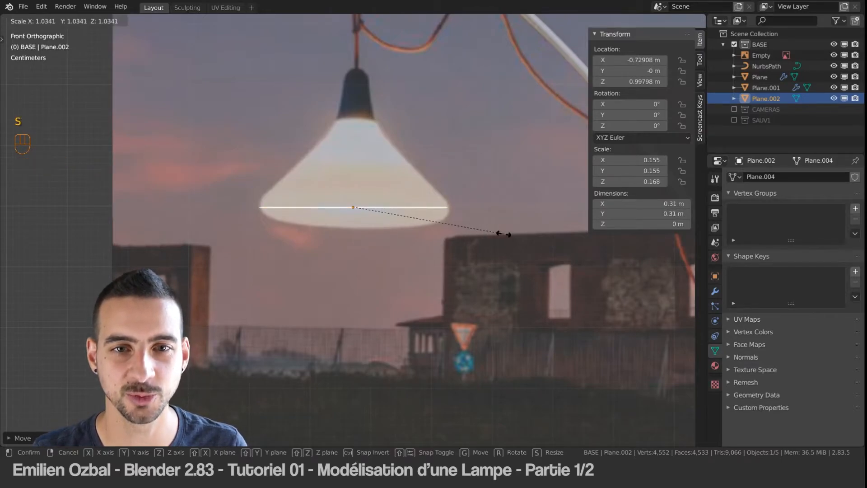
left_click(505, 232)
middle_click_drag(378, 177, 381, 196, "shift")
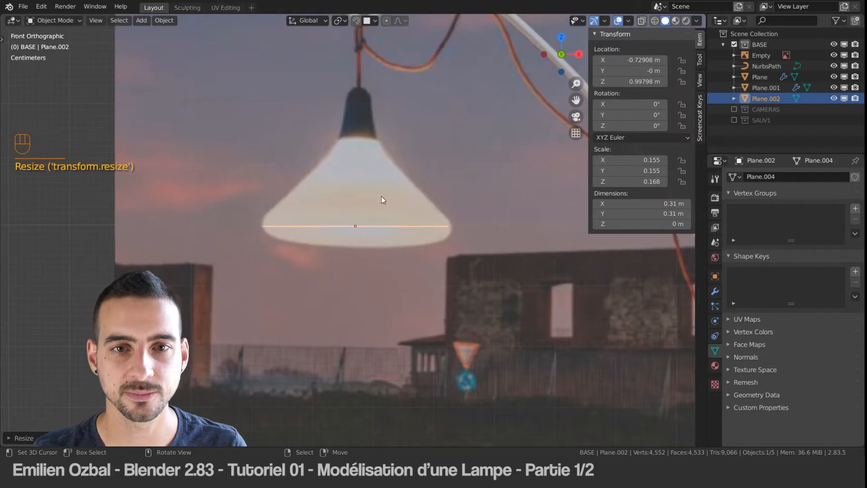
scroll(376, 199, "down", 1)
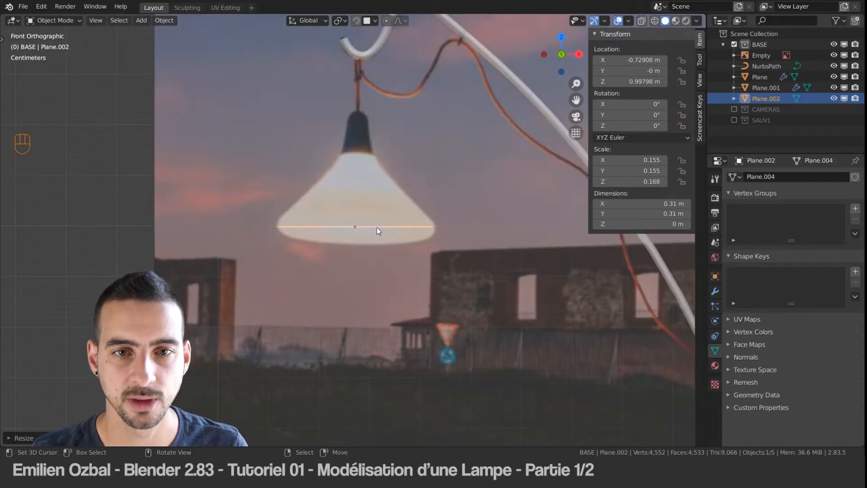
middle_click_drag(376, 228, 392, 221, "shift")
key("g")
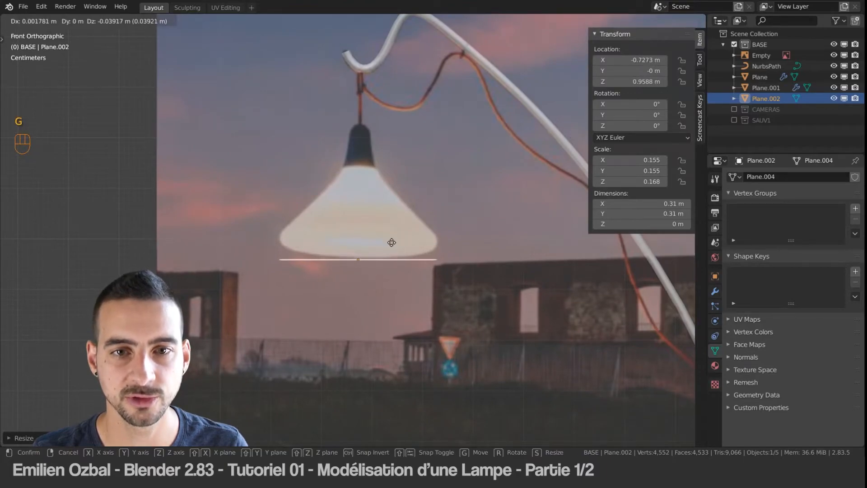
left_click(392, 239)
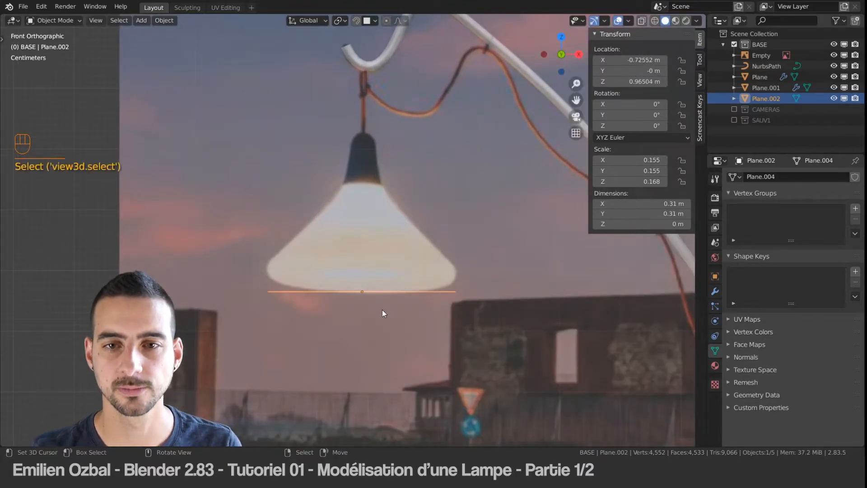
scroll(383, 310, "up", 1)
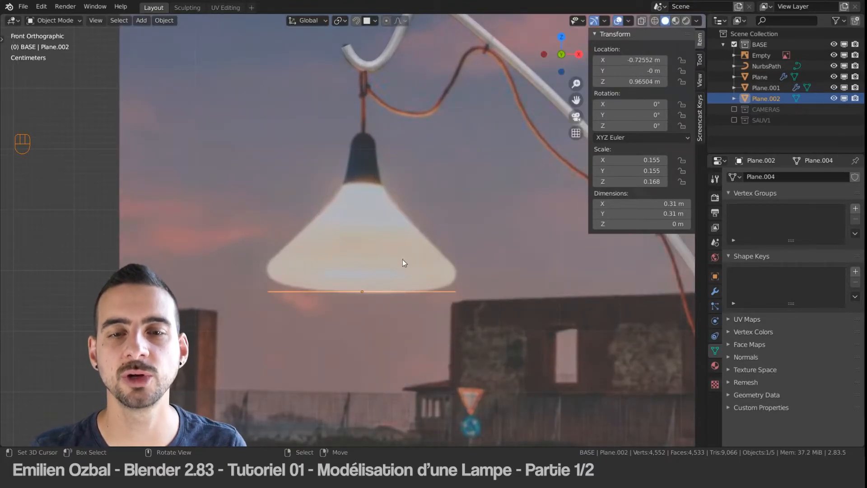
Step: Add two centred, perpendicular loop cuts to the plane in Edit Mode, dividing it into four faces
middle_click_drag(359, 296, 363, 248)
key("Tab")
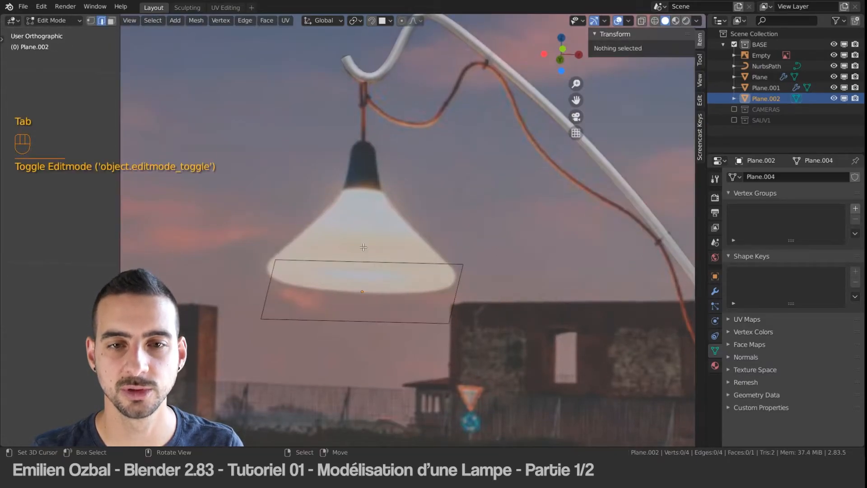
key("ctrl+r")
left_click(368, 266)
right_click(380, 285)
key("ctrl+r")
left_click(363, 289)
right_click(363, 289)
Step: Select every vertex of the plane except the centre one and shape them into a circle with LoopTools
key("ctrl+Tab")
left_click(278, 253)
left_click(363, 290)
key("ctrl+i")
left_click(153, 20)
key("w")
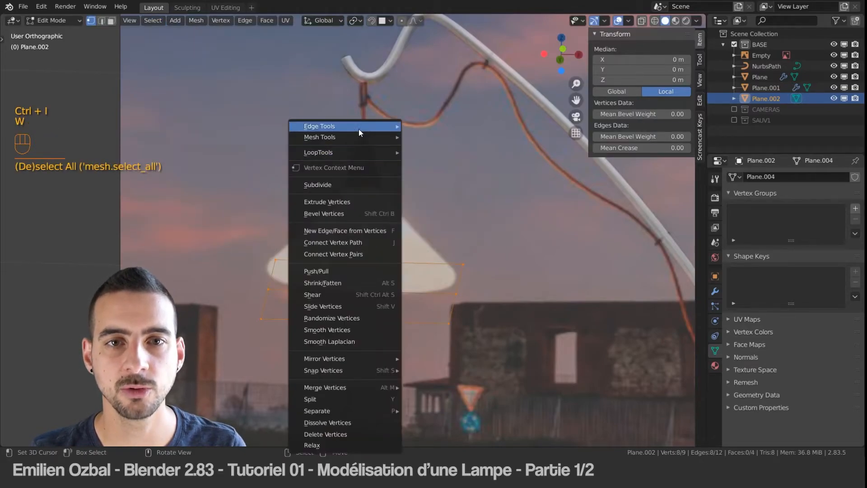
mouse_move(361, 153)
left_click(441, 160)
middle_click_drag(441, 161, 328, 261)
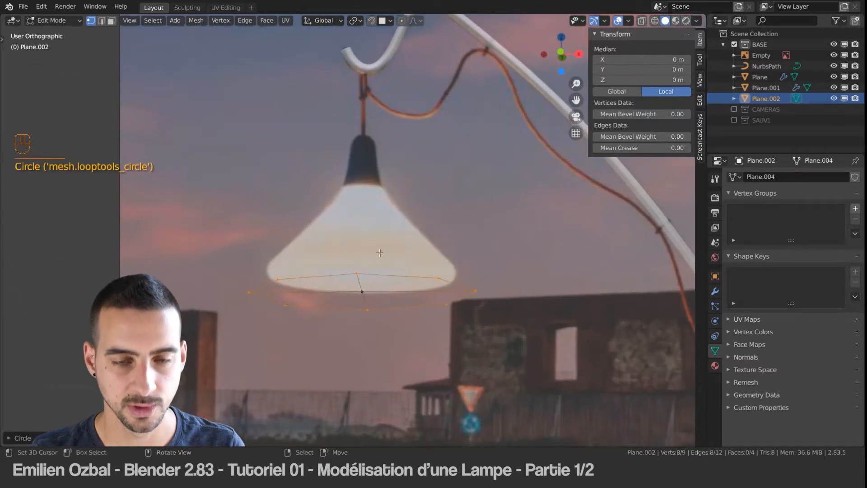
Step: Select the whole disc, extrude it upward and check it against the lampshade in front view
key("a")
key("a")
key("a")
key("e")
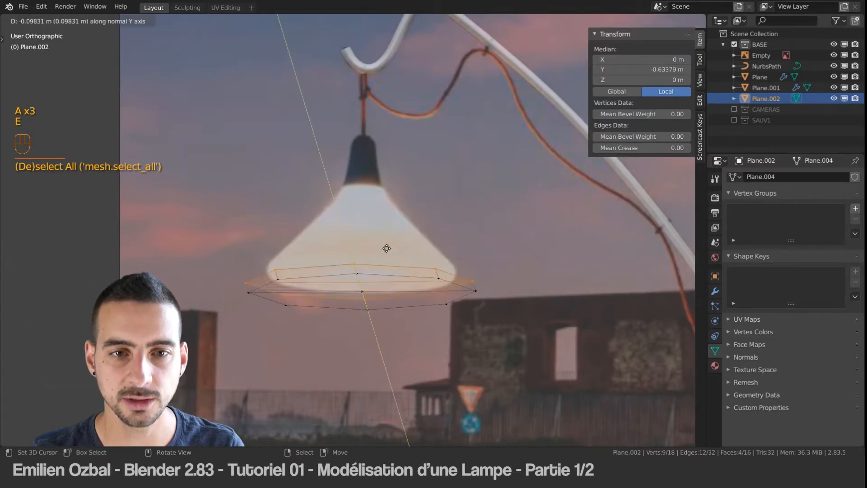
left_click(402, 237)
key("KP_1")
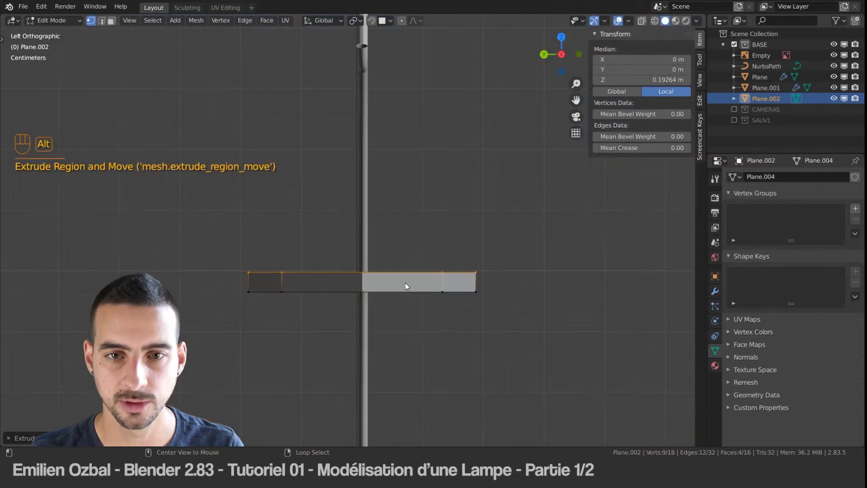
scroll(400, 279, "up", 4)
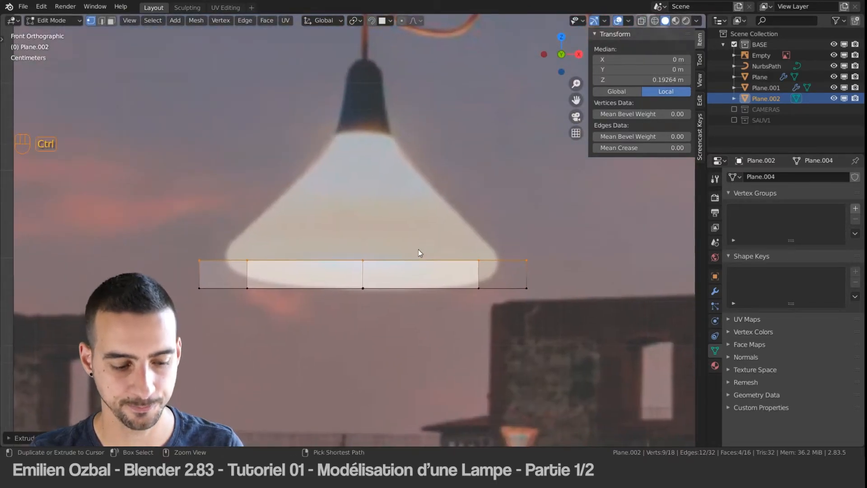
Step: Give the lampshade mesh a level 3 subdivision and raise its top faces along Z
key("ctrl+1")
key("ctrl+2")
key("ctrl+3")
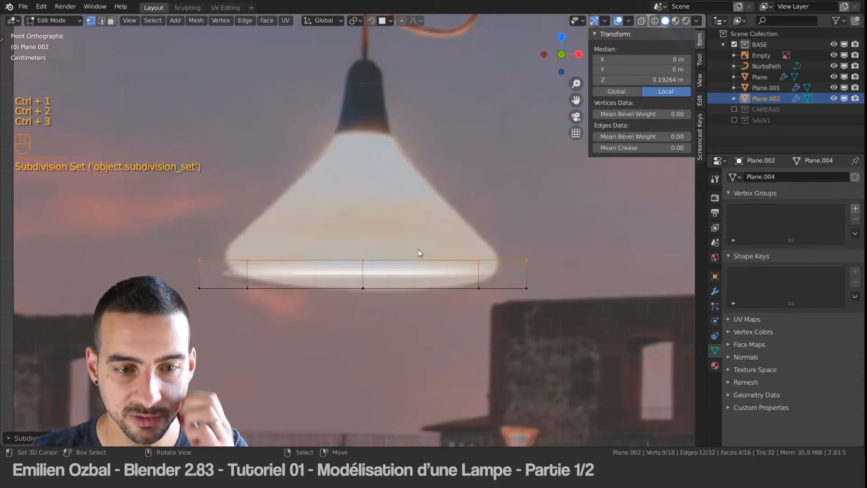
key("g")
key("z")
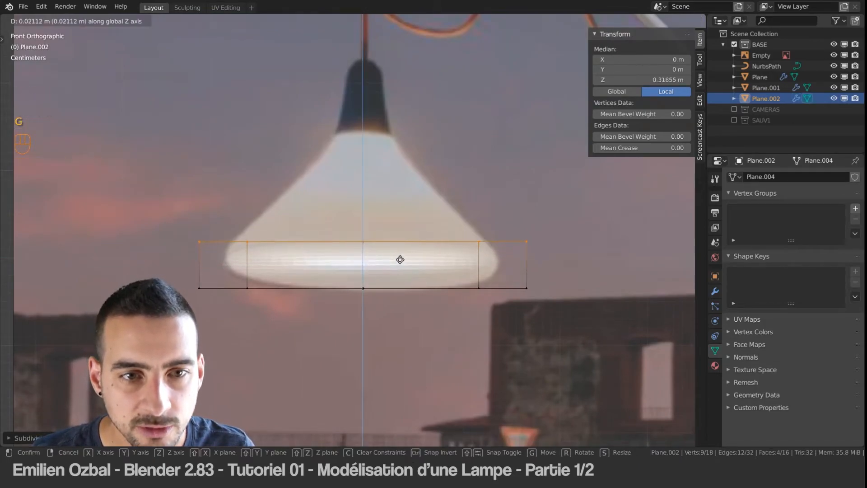
left_click(400, 256)
Step: Extrude the lampshade's top faces upward and scale them to about 0.62 without affecting the Z axis
key("e")
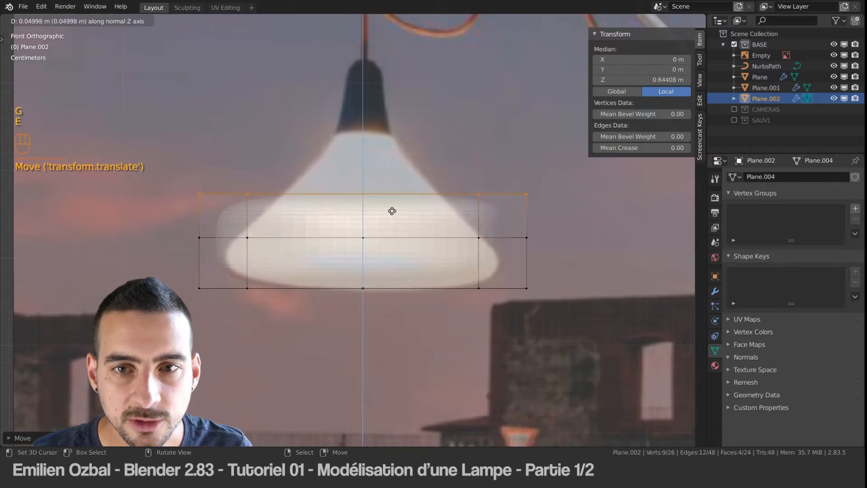
left_click(392, 205)
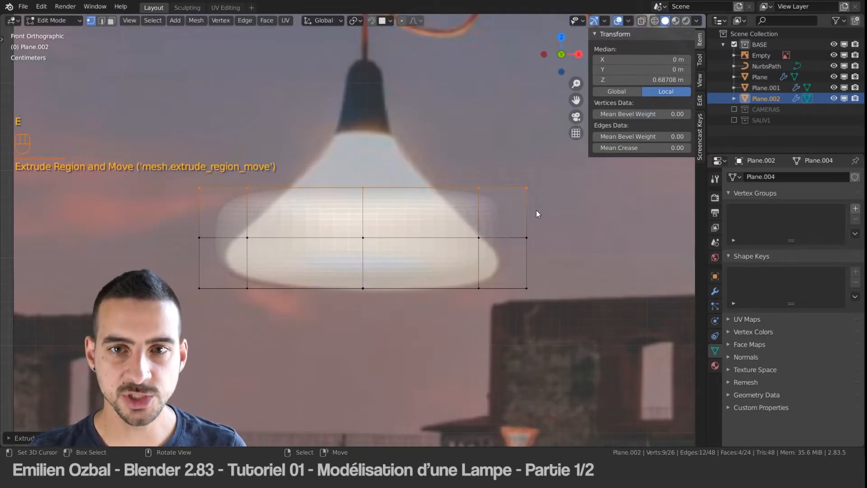
key("s")
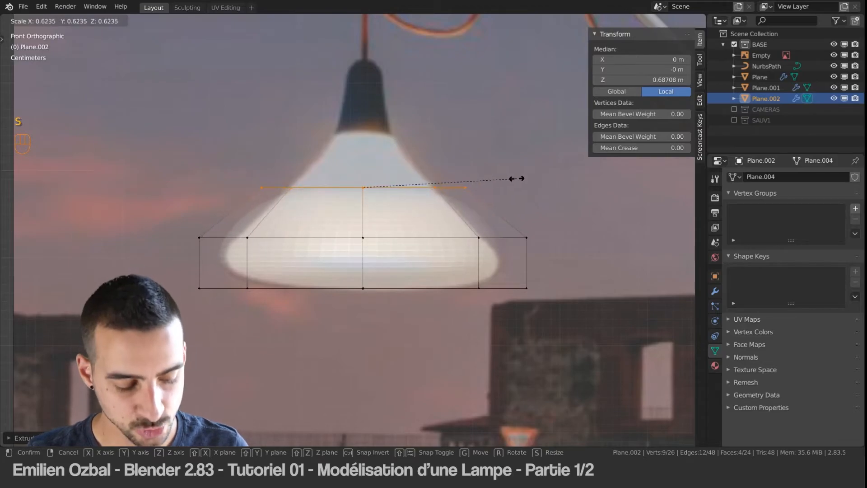
key("shift+z")
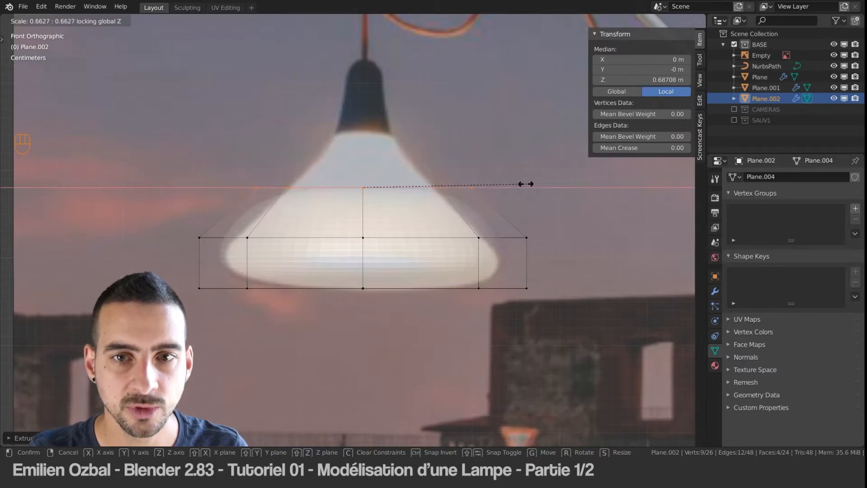
left_click(519, 185)
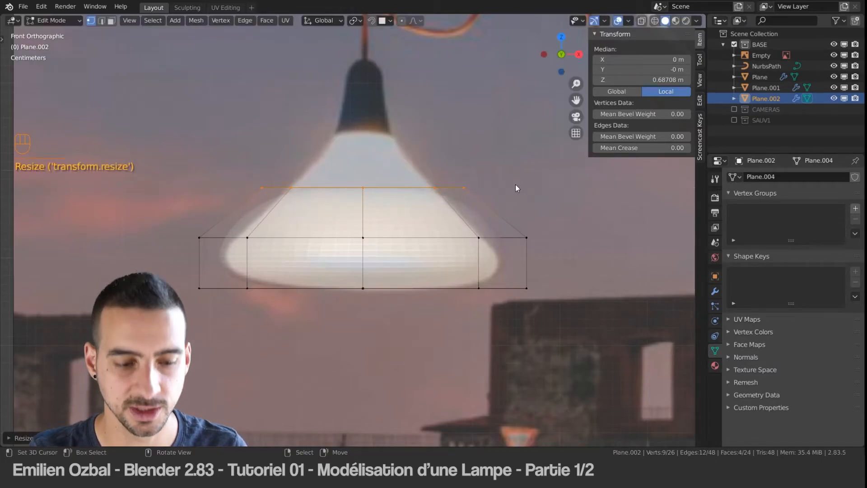
Step: Extrude the lampshade's top faces about 0.06 m upward, narrow them without affecting Z, and lower them to a median Z of about 0.957 m
key("e")
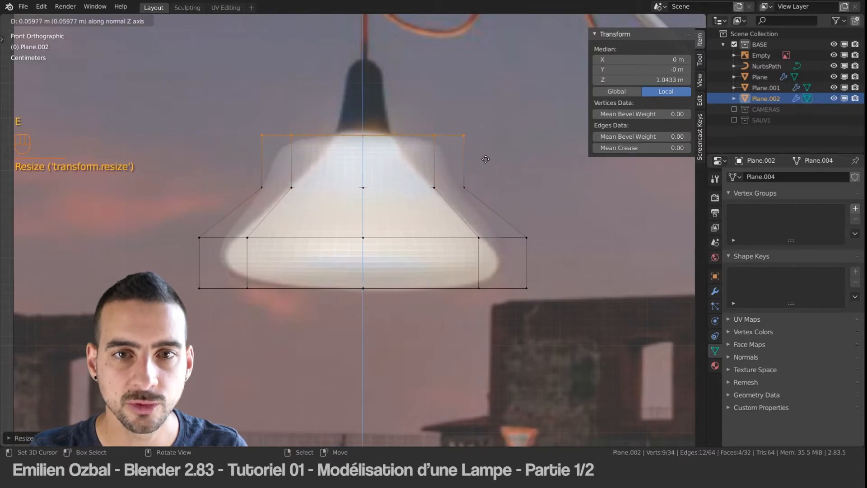
left_click(487, 159)
key("s")
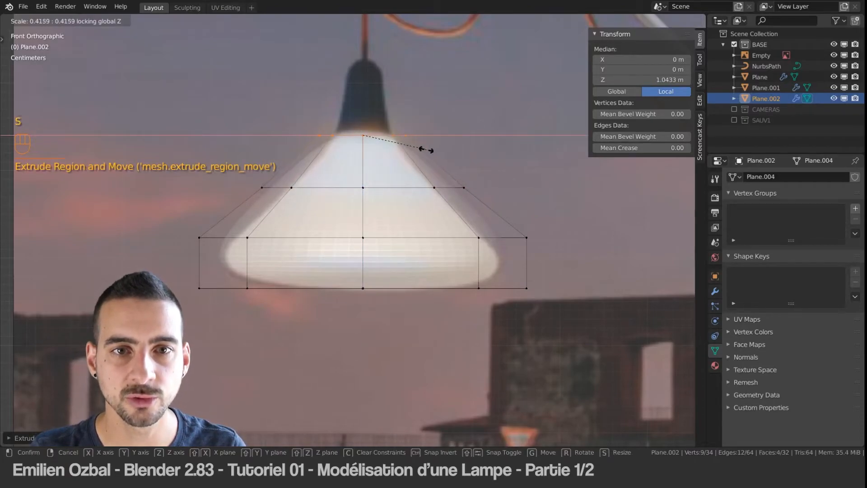
left_click(454, 148)
key("g")
key("z")
left_click(447, 160)
Step: Extrude the top faces into a short collar reaching a median Z of about 1.065 m, and select the whole mesh
key("e")
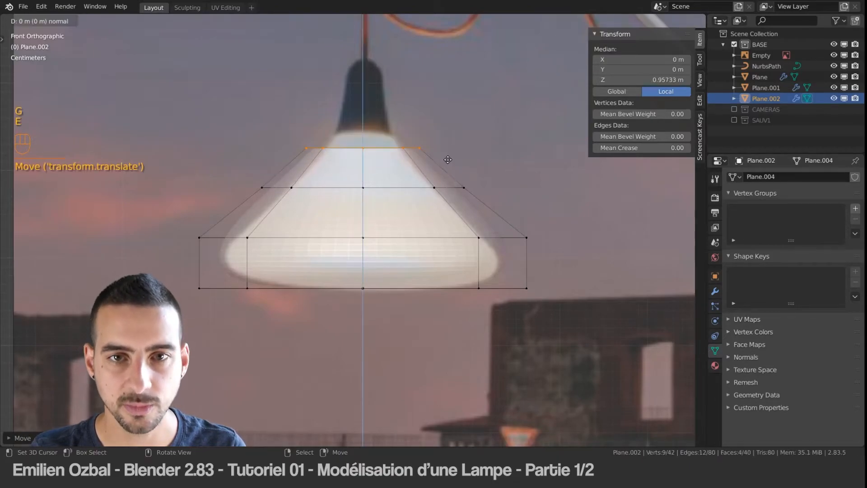
left_click(453, 143)
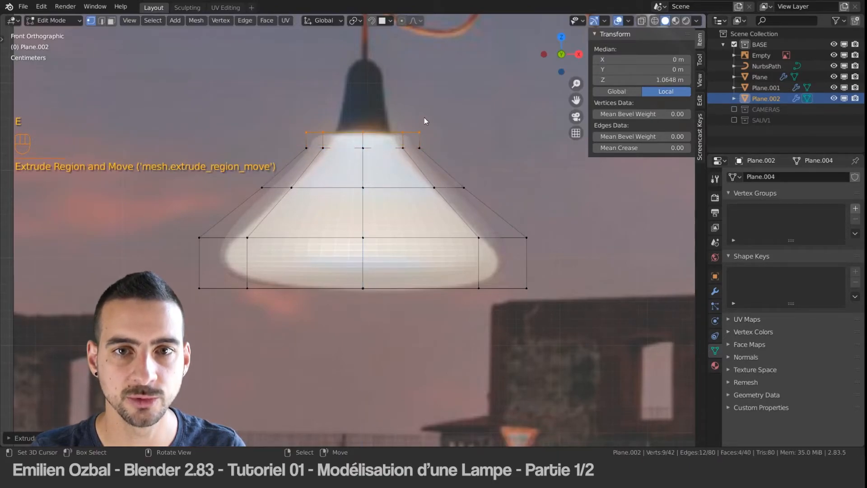
key("a")
key("a")
key("a")
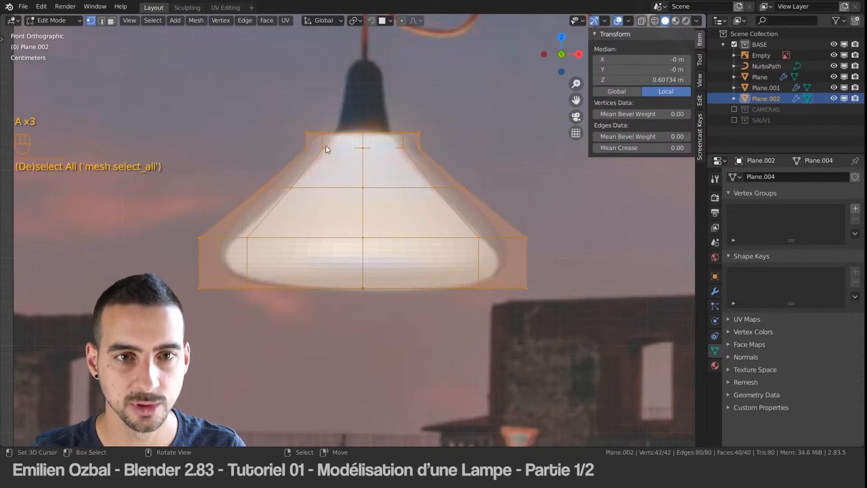
Step: Scale the lampshade's three upper rings inward without affecting Z and check the smoothed outline against the reference in Object Mode
left_click_drag(203, 91, 549, 204)
key("s")
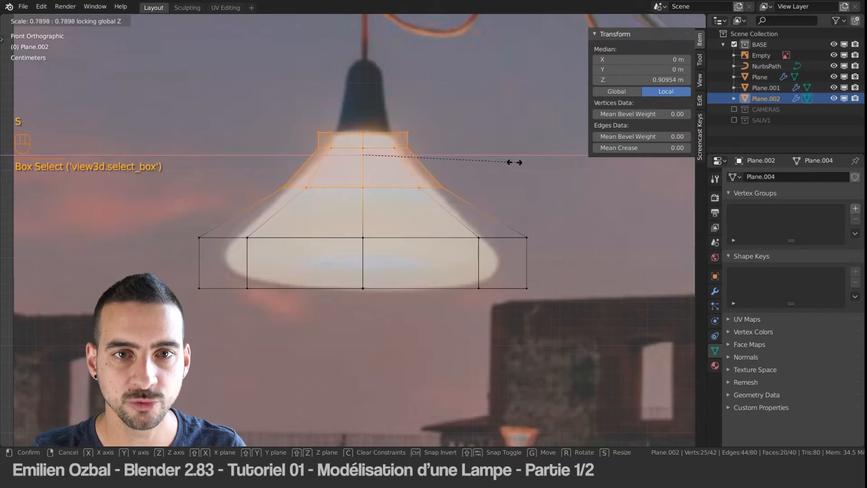
left_click(506, 166)
key("Tab")
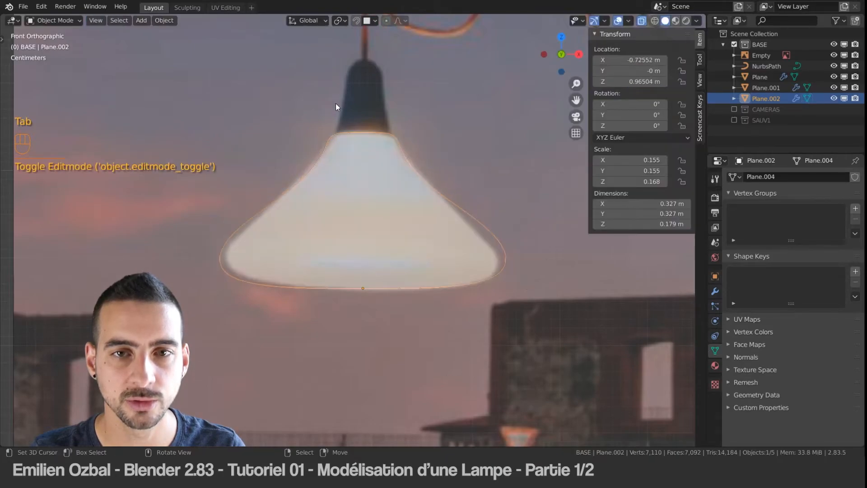
key("Tab")
scroll(468, 203, "up", 5)
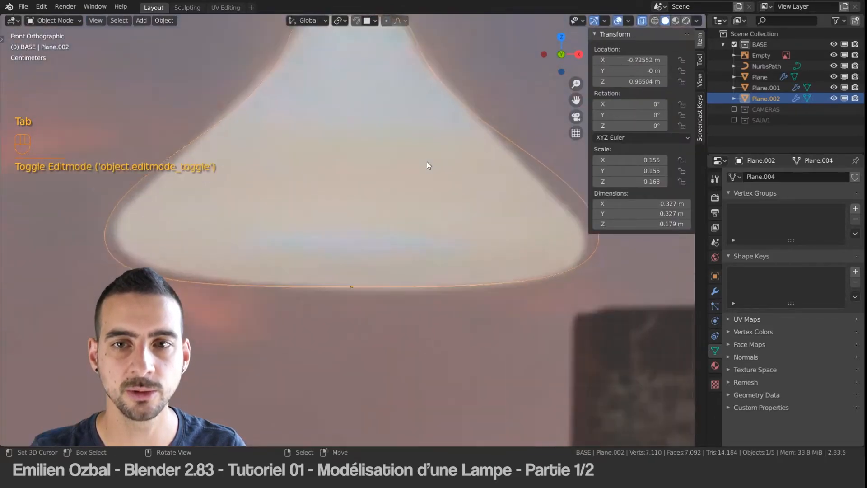
scroll(338, 132, "down", 3)
Step: Select the lampshade's middle vertex ring and edge-slide it slightly down toward the wide base
left_click_drag(268, 140, 460, 180)
key("quotedbl")
key("quotedbl")
left_click_drag(262, 139, 476, 189)
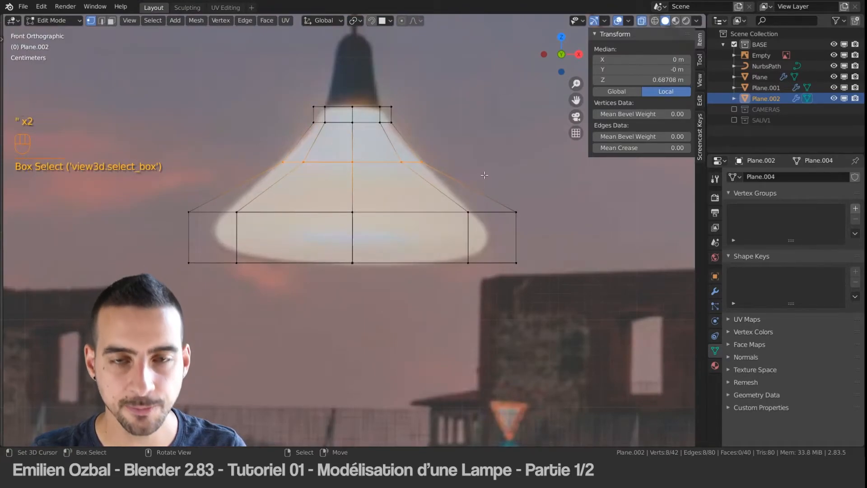
key("g")
key("g")
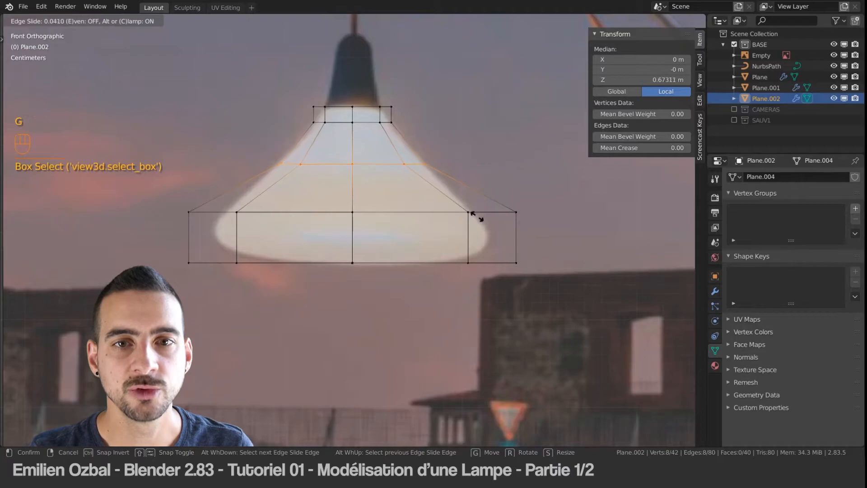
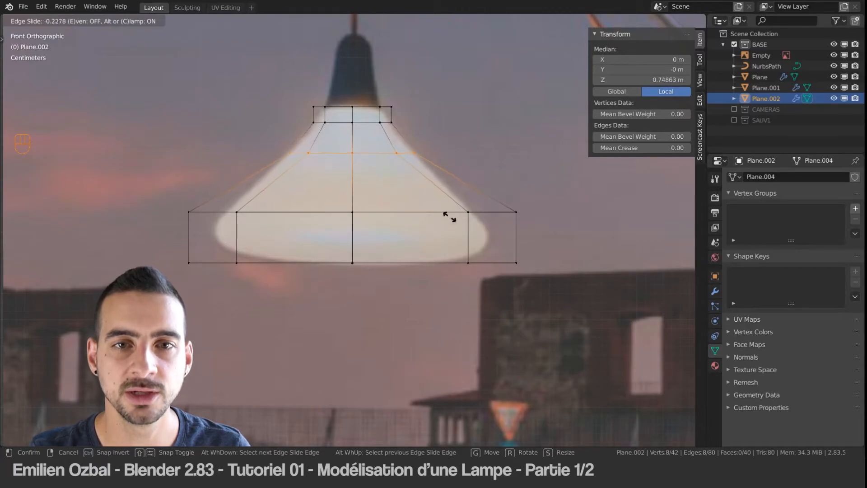
left_click(420, 297)
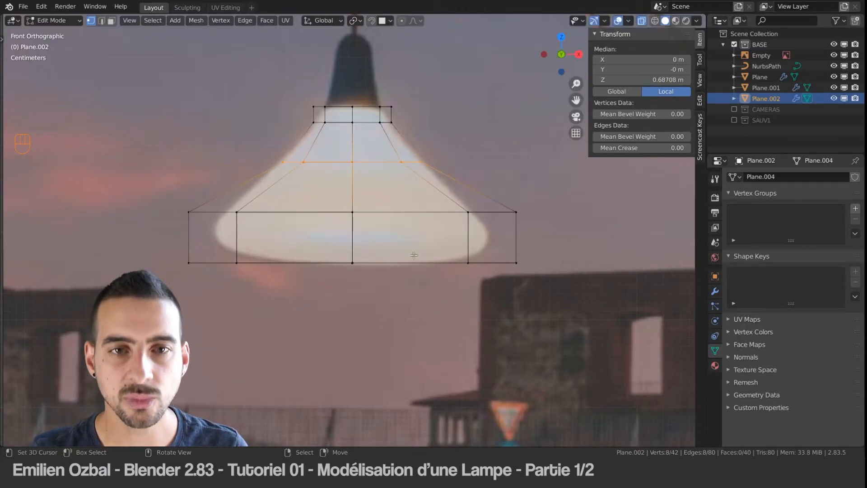
key("g")
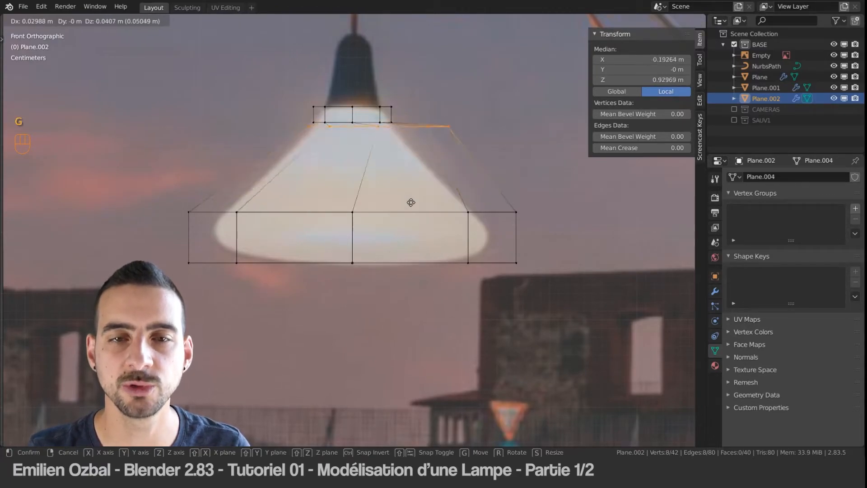
right_click(427, 229)
key("g")
key("g")
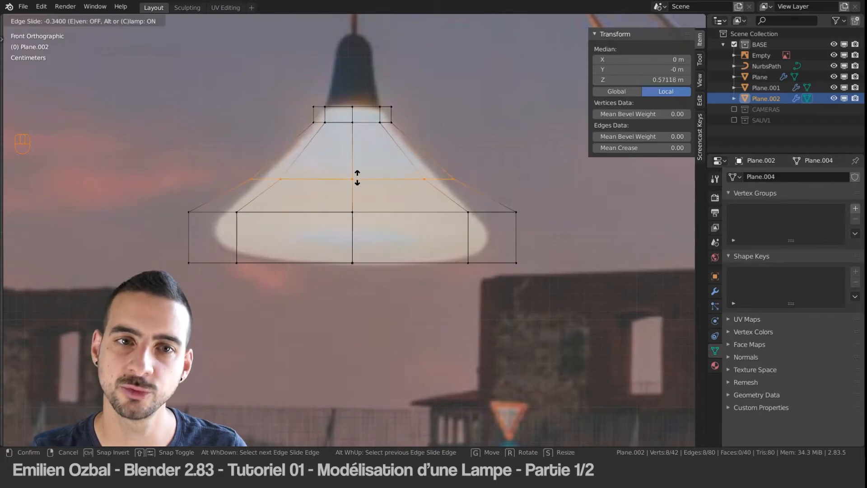
right_click(357, 179)
key("quotedbl")
key("g")
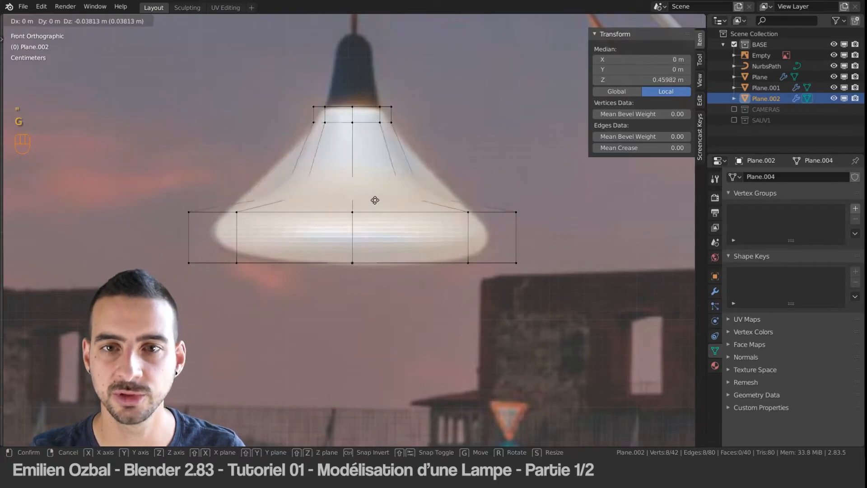
right_click(357, 163)
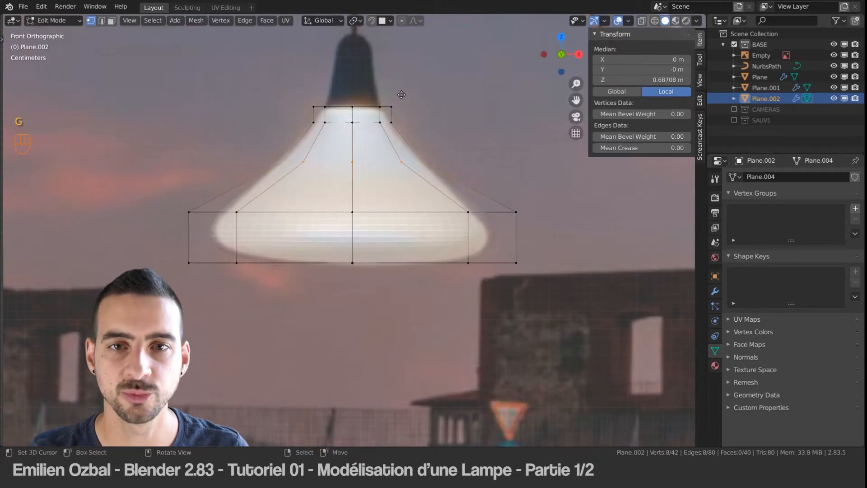
Step: Edge-slide the lampshade's middle ring further down toward the wide base and check the smoothed outline against the reference in Object Mode
key("g")
key("g")
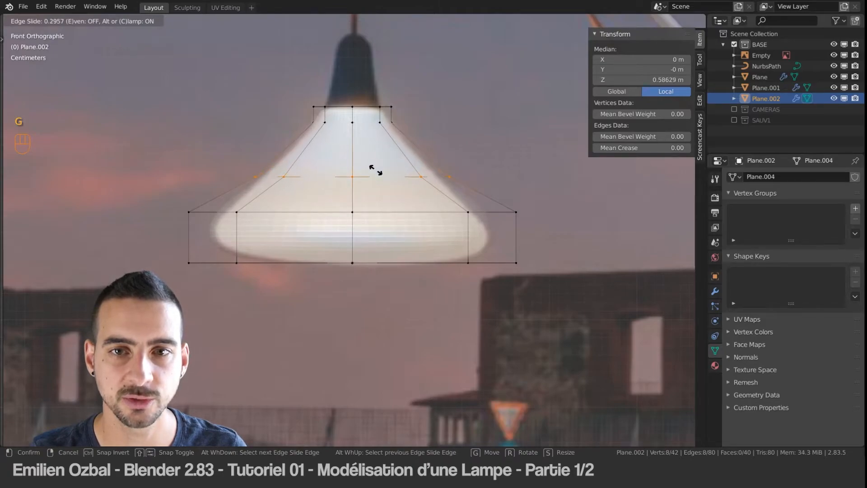
left_click(377, 168)
key("Tab")
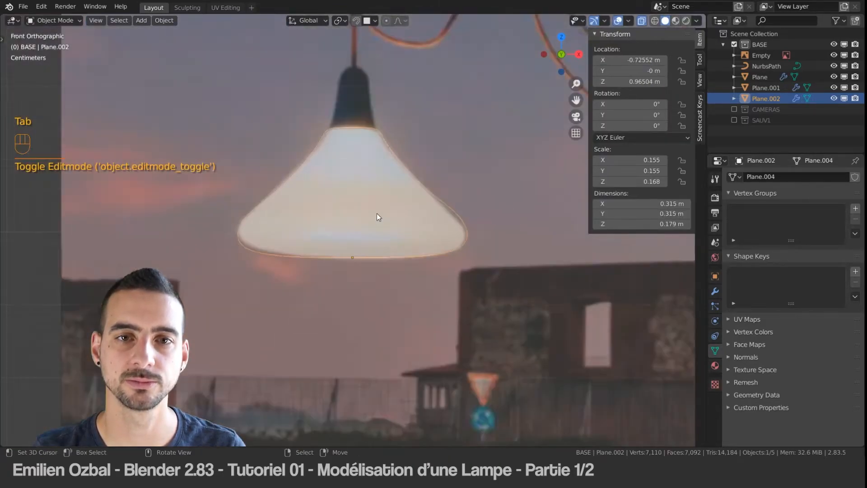
middle_click_drag(378, 218, 355, 180)
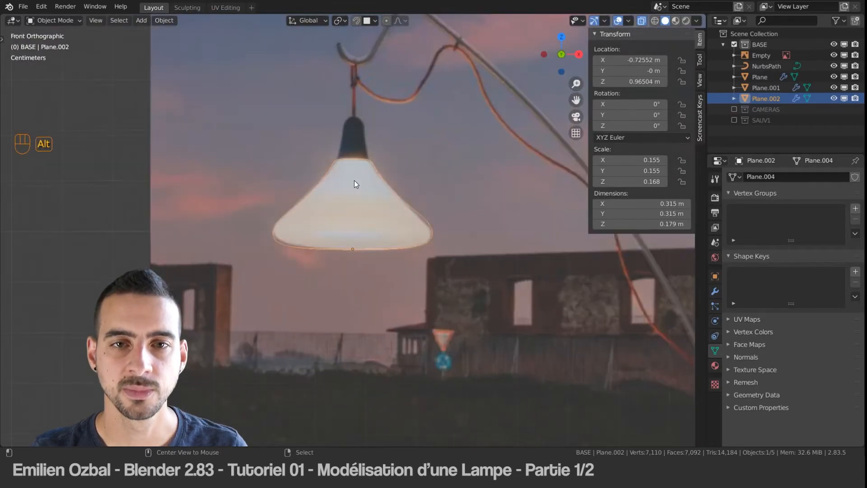
scroll(346, 156, "up", 2)
scroll(346, 156, "up", 2)
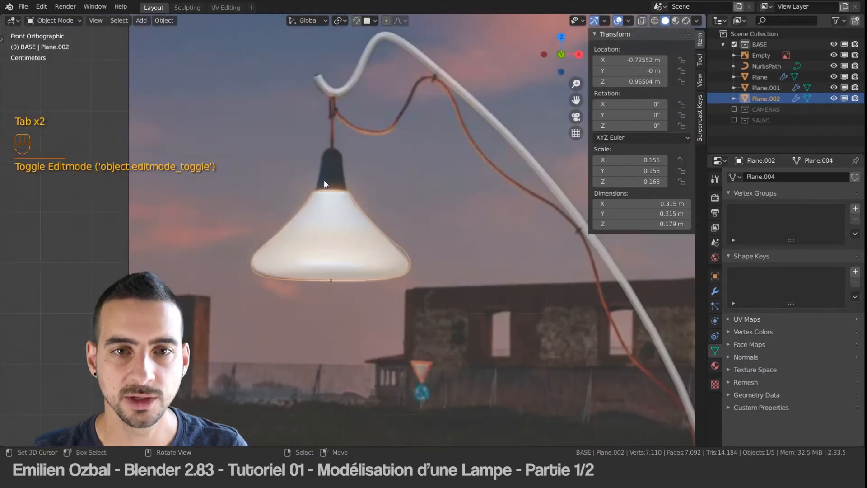
scroll(325, 177, "up", 4)
middle_click_drag(332, 161, 354, 210, "shift")
scroll(353, 226, "down", 1)
Step: Select the four faces capping the lampshade's narrow collar, using face selection in Edit Mode
key("Tab")
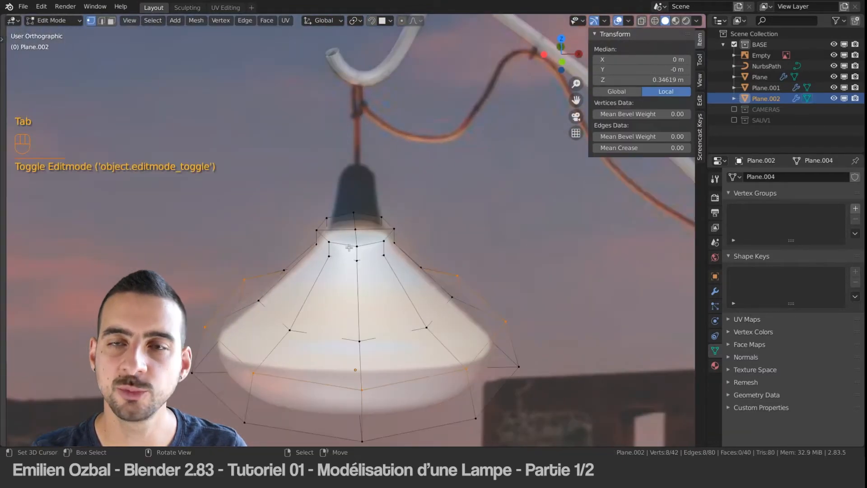
key("ctrl+Tab")
left_click(331, 270)
scroll(348, 239, "down", 3)
scroll(362, 209, "up", 5)
scroll(361, 210, "up", 2)
right_click(347, 215)
right_click(376, 217, "shift")
right_click(378, 239, "shift")
right_click(342, 240, "shift")
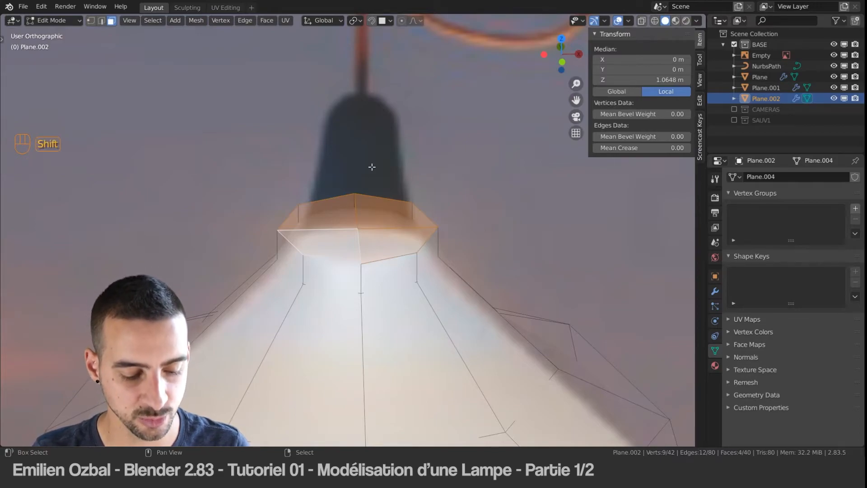
Step: Duplicate the four cap faces upward along Z to a median Z of about 1.081 m and separate them into their own object
key("shift+d")
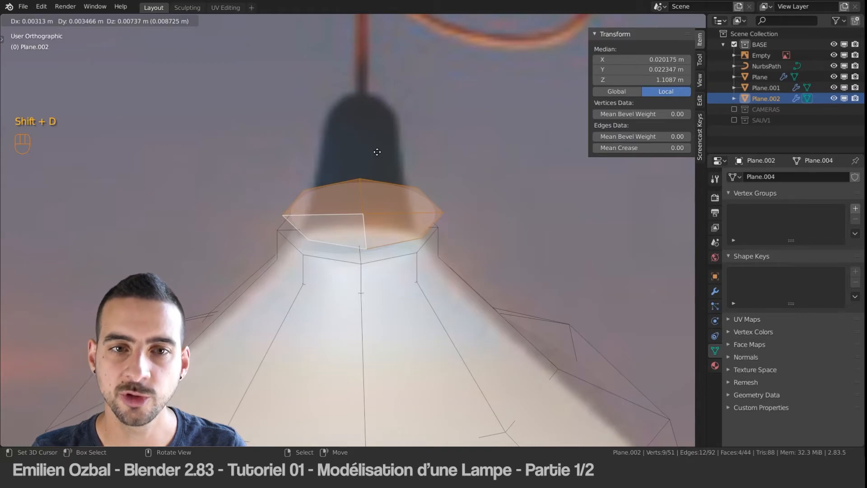
key("z")
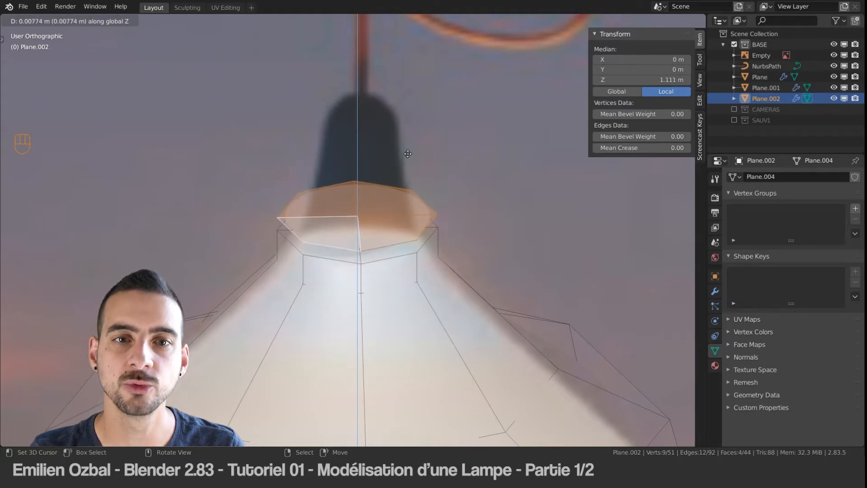
left_click(405, 162)
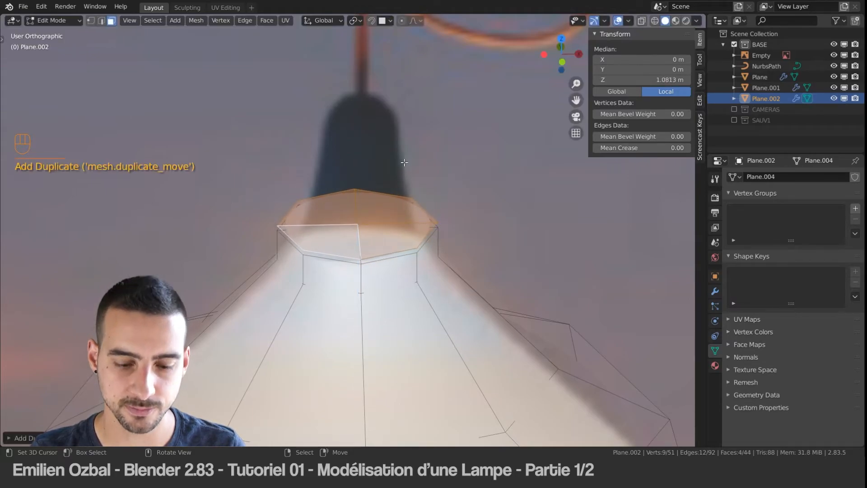
key("p")
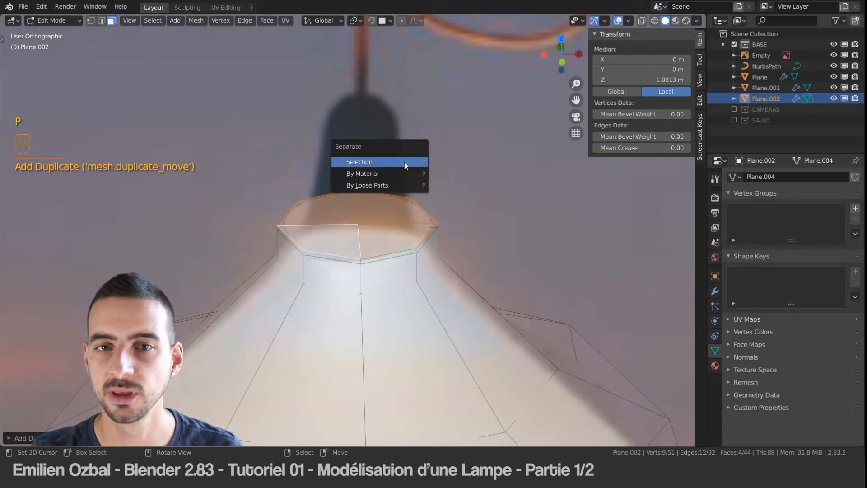
left_click(405, 162)
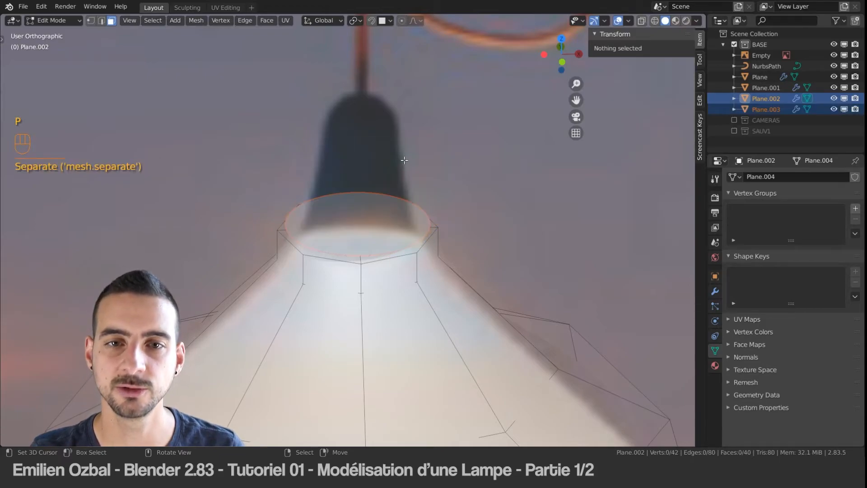
key("Tab")
Step: Check that the lampshade and the separated disc select as independent objects, leaving the disc selected
scroll(402, 154, "down", 5)
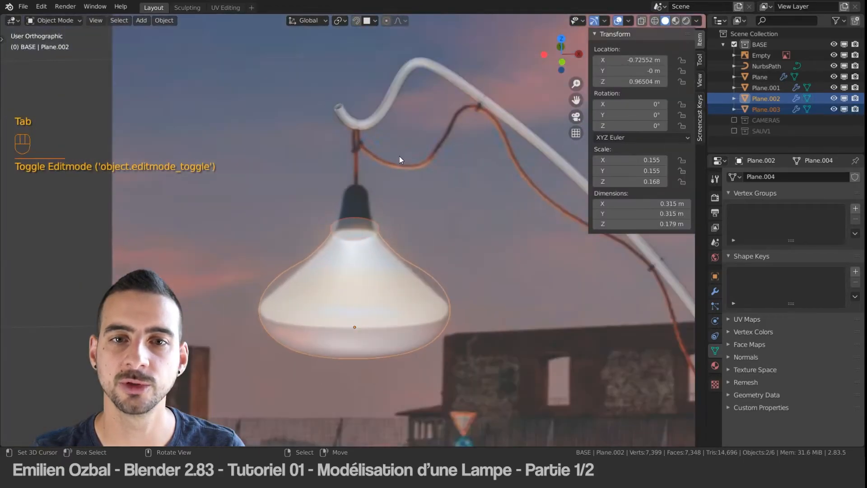
left_click(353, 254)
left_click(353, 234)
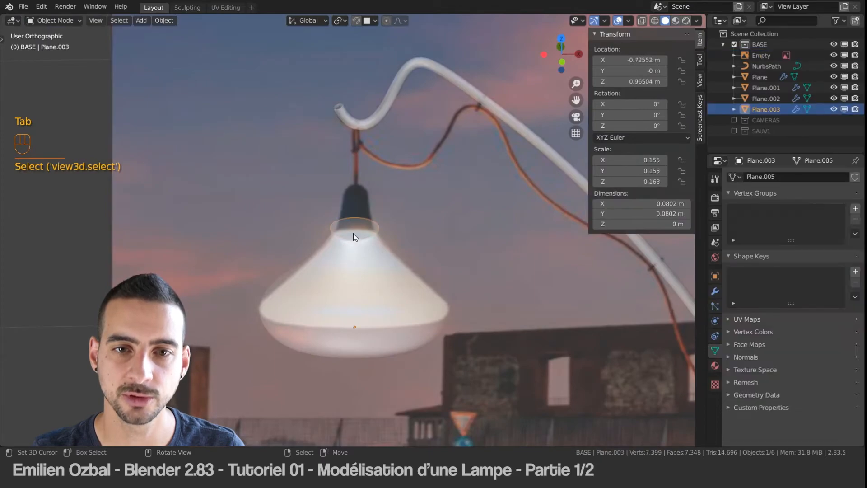
left_click(350, 273)
scroll(361, 217, "up", 4)
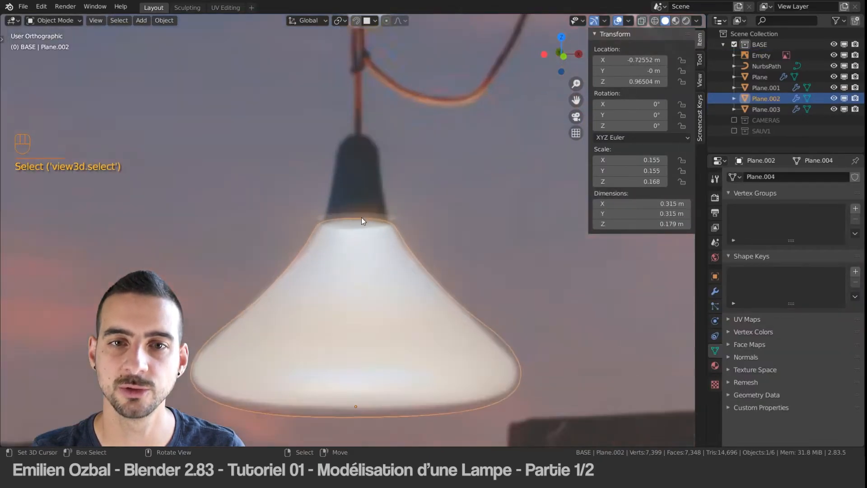
left_click(361, 217)
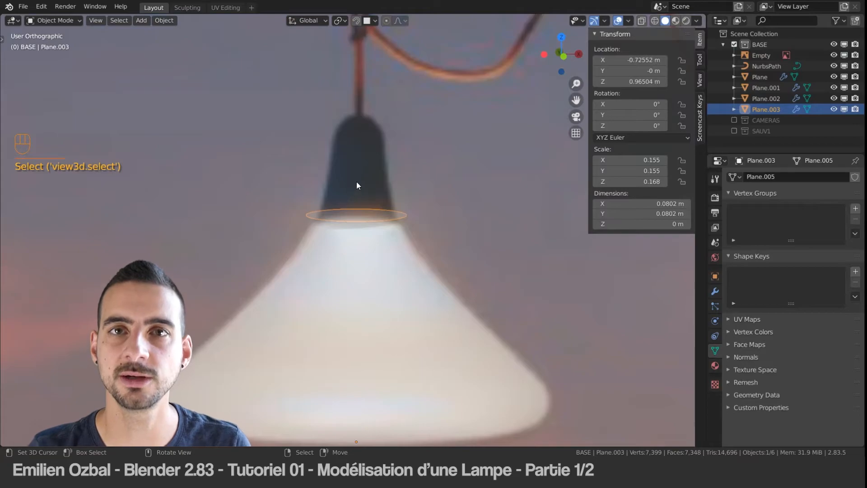
Step: Try scaling the disc in Object Mode and select all its faces in Edit Mode
scroll(372, 197, "down", 2)
key("s")
middle_click_drag(390, 222, 381, 222)
key("Tab")
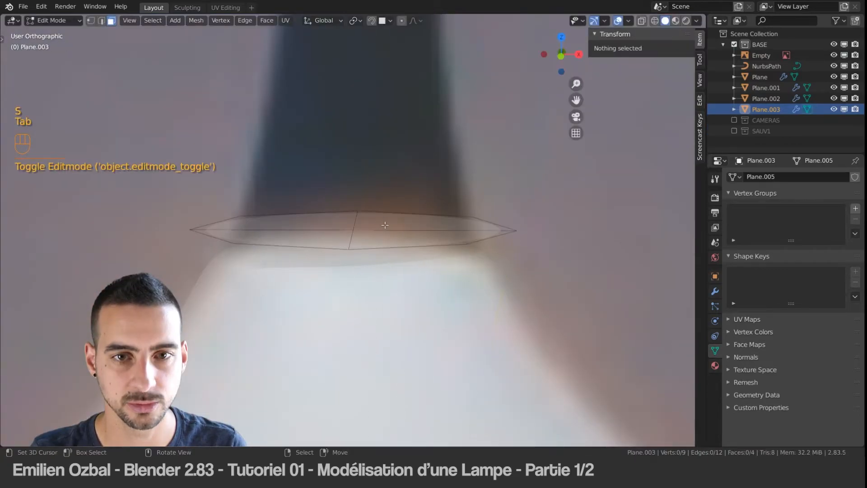
key("a")
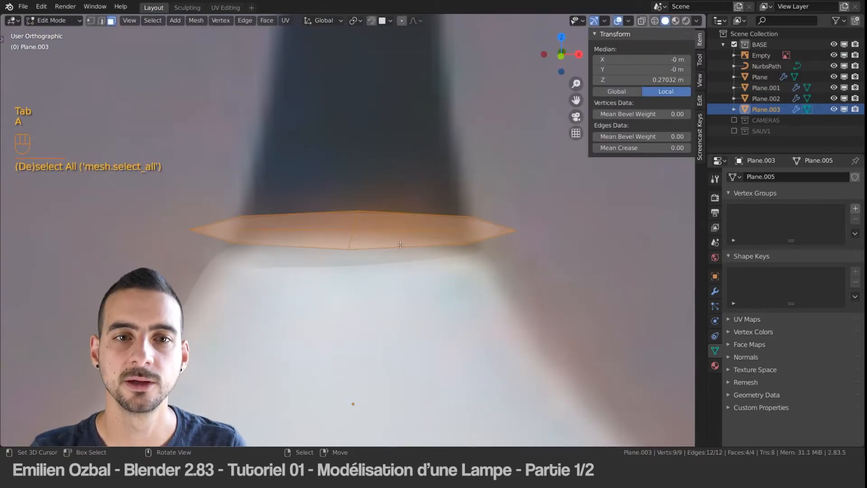
Step: Extrude the disc's faces upward into the lamp's socket and raise the top along Z to a median Z of about 0.708 m
key("e")
left_click(414, 92)
middle_click_drag(379, 78, 345, 213, "shift")
key("g")
key("z")
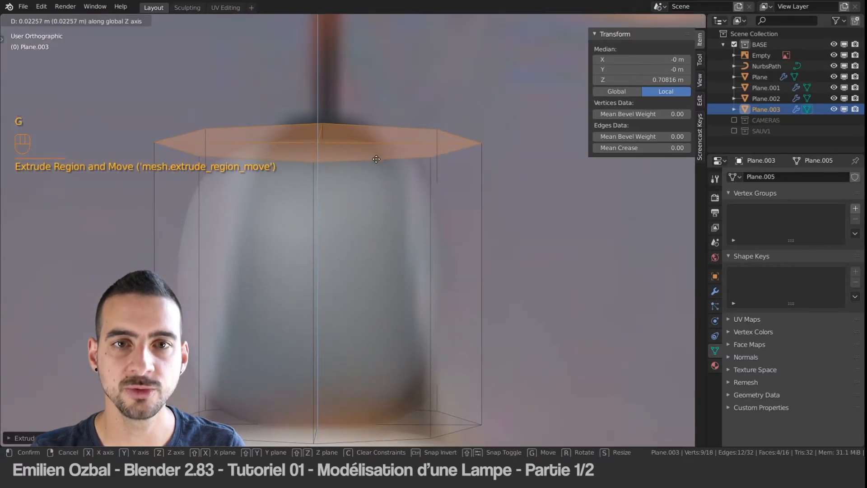
left_click(375, 157)
Step: Narrow the socket's top faces without affecting Z and raise them to a median Z of about 0.753 m in front view
middle_click_drag(360, 171, 360, 181, "alt")
key("s")
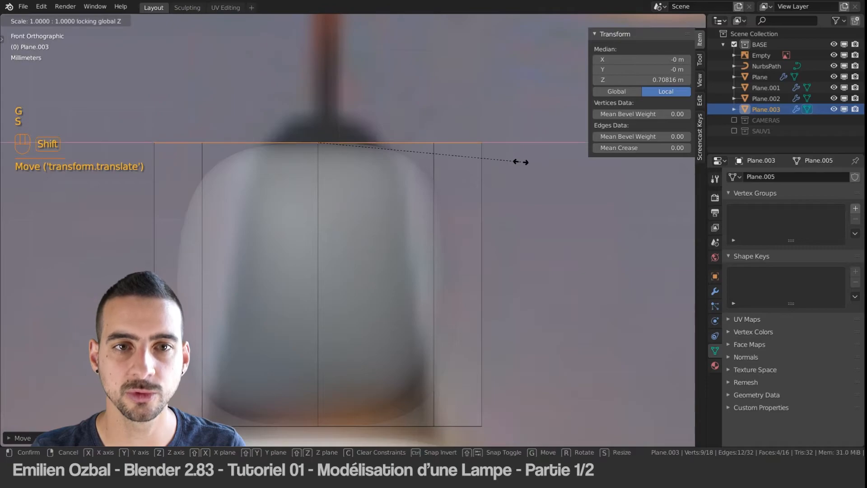
left_click(418, 201)
key("s")
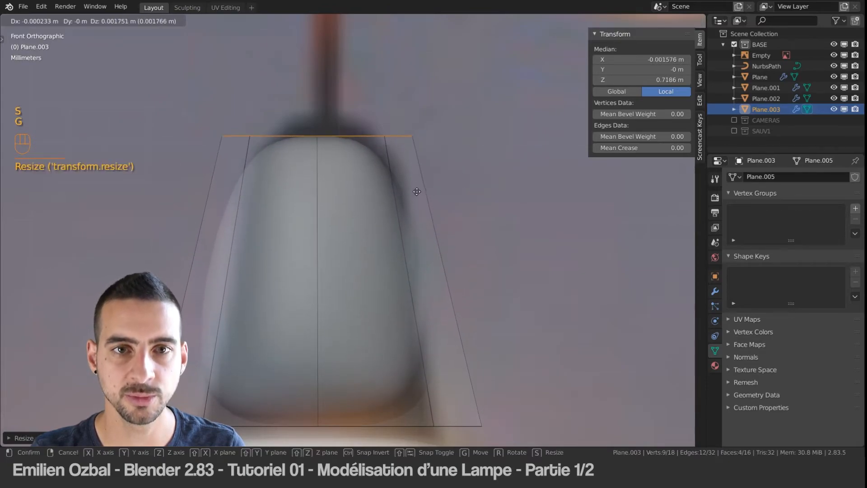
key("g")
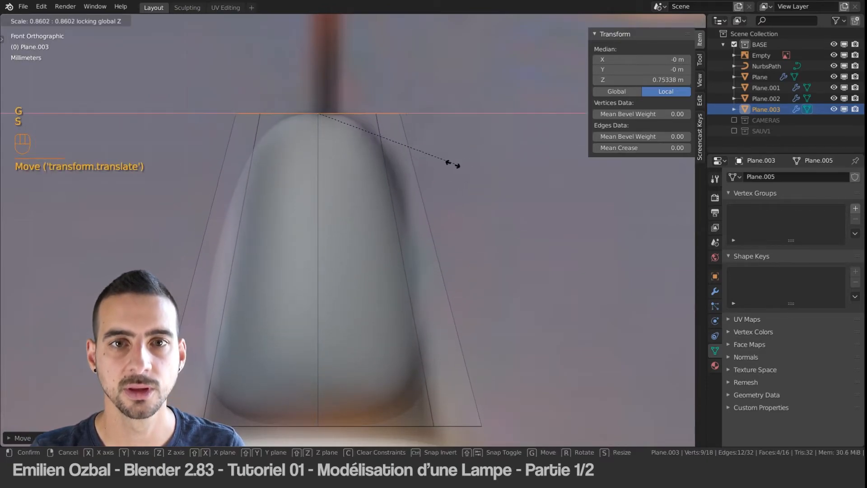
left_click(422, 177)
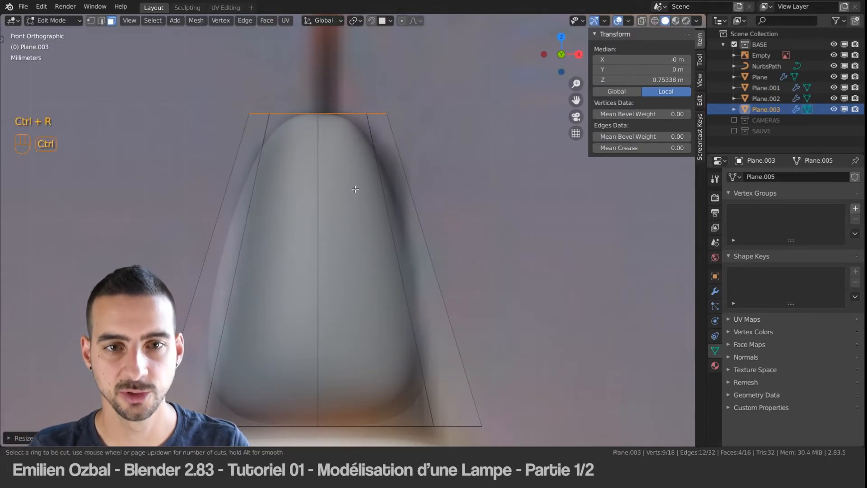
Step: Cut an edge loop at the socket's mid-height and scale it inward without affecting Z
left_click(413, 211)
right_click(412, 210)
key("s")
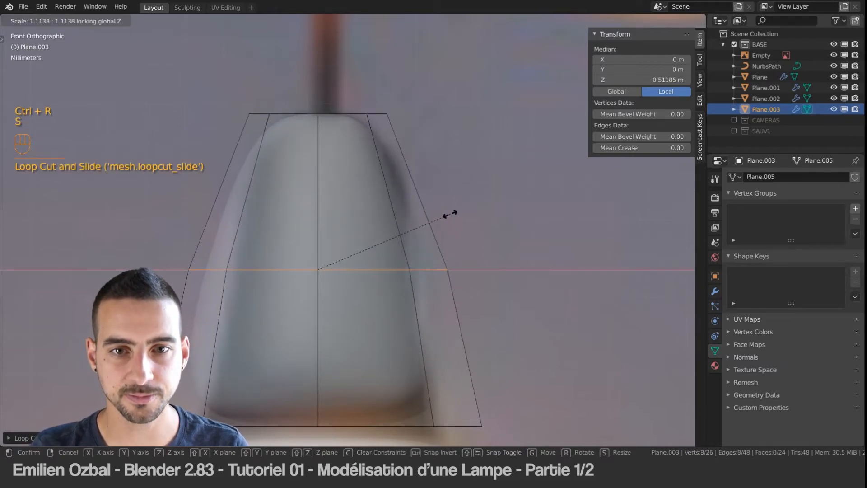
left_click(398, 226)
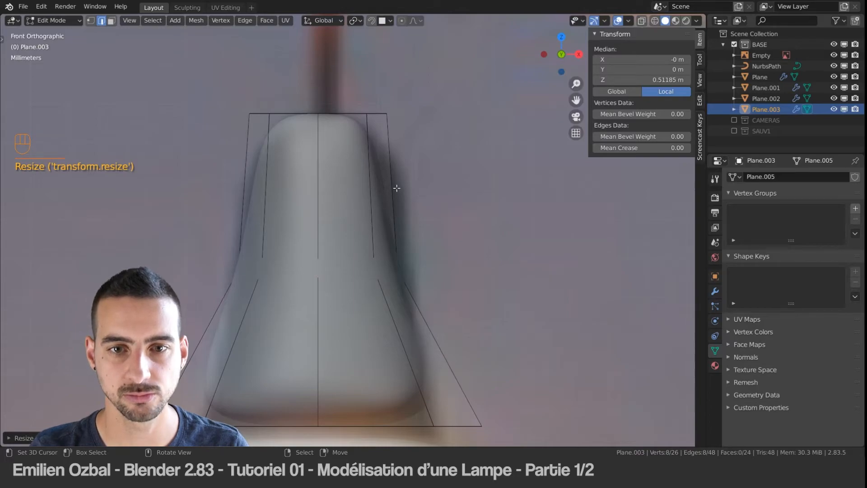
Step: Edge-slide the socket's middle loop to a median Z of about 0.503 m
key("g")
key("g")
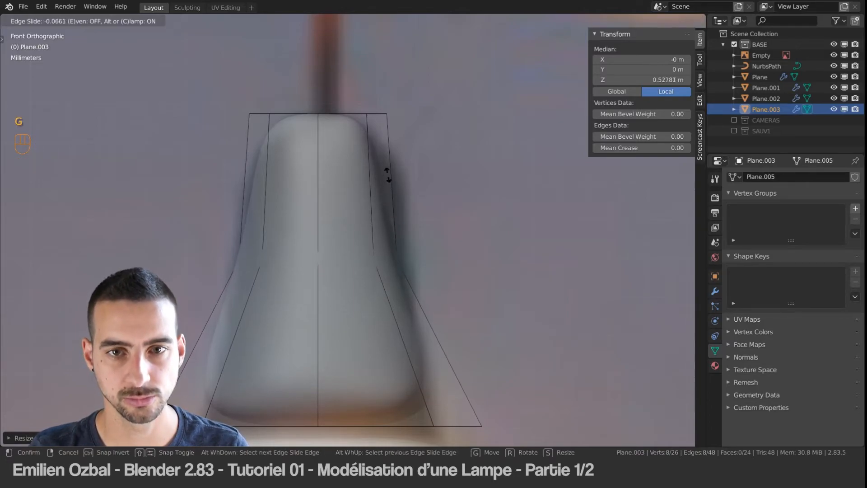
left_click(386, 193)
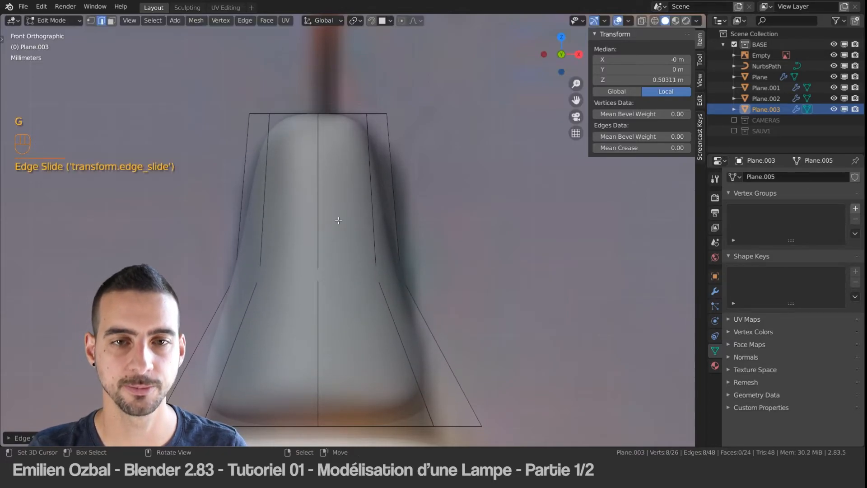
Step: Add an edge loop near the socket's bottom rim at a median Z of about 0.281 m, and hide the Empty reference image
scroll(367, 184, "down", 2)
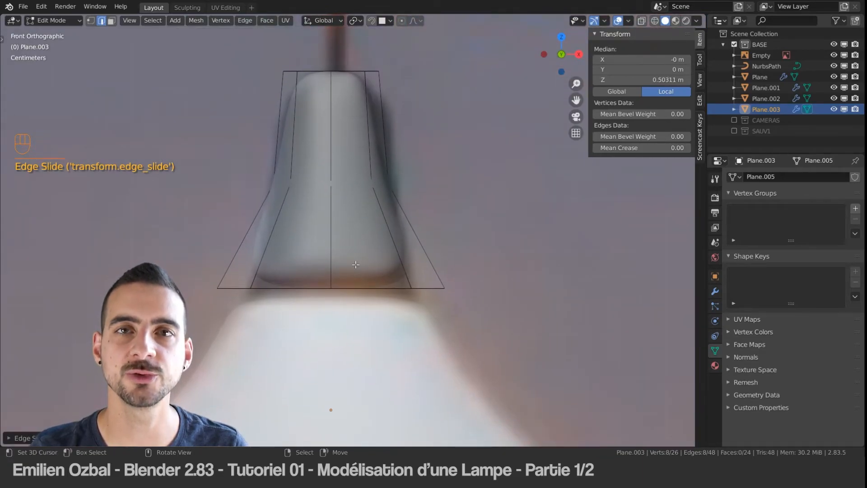
key("ctrl")
left_click(322, 206)
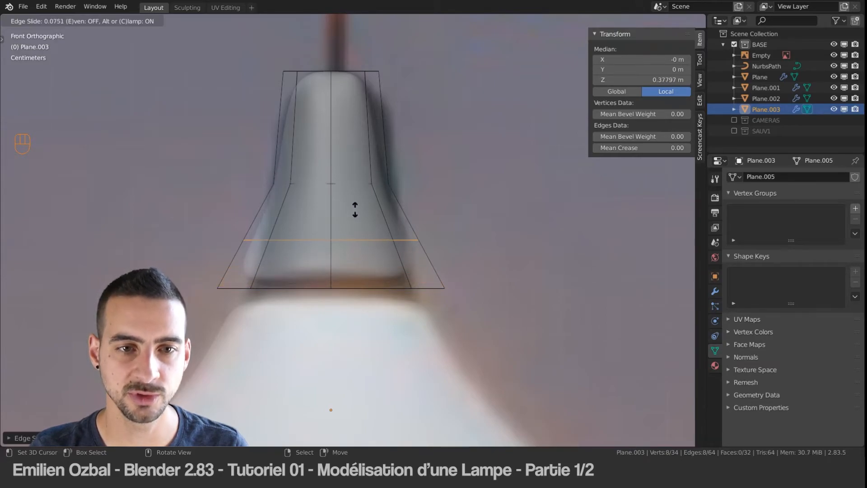
left_click(315, 254)
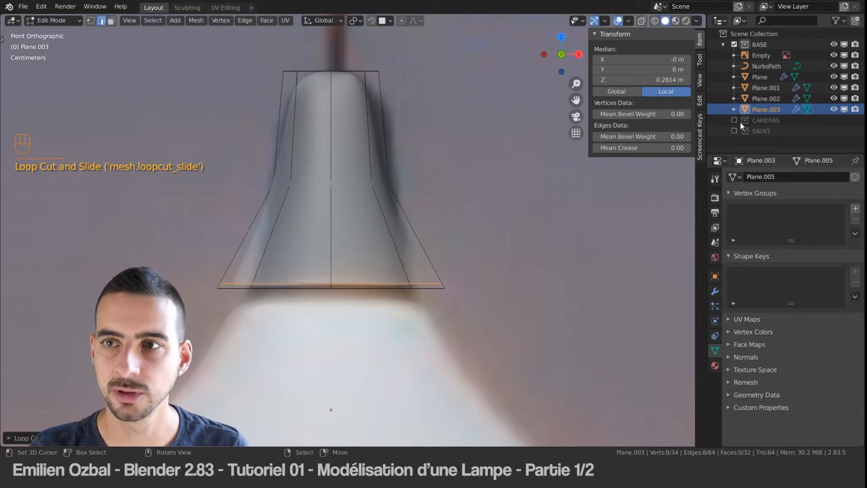
left_click(834, 55)
scroll(317, 269, "down", 1)
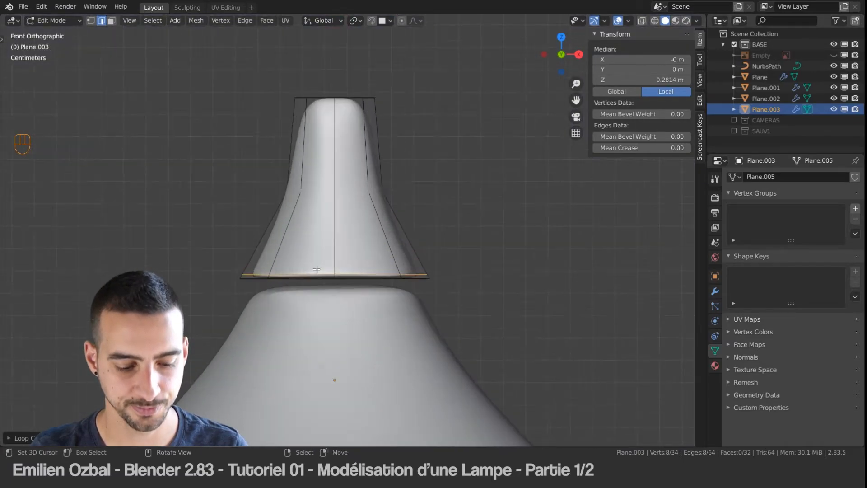
Step: Edge-slide the socket's bottom support loop up to a median Z of about 0.288 m
scroll(317, 269, "up", 2)
key("g")
key("g")
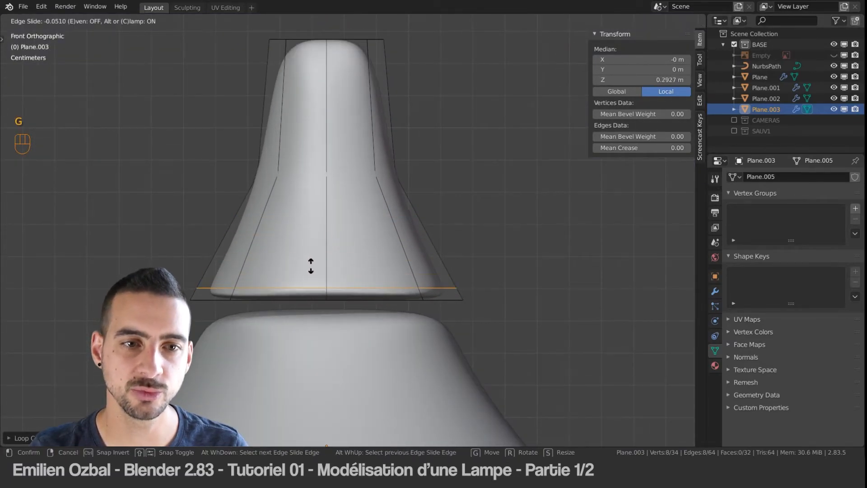
key("shift")
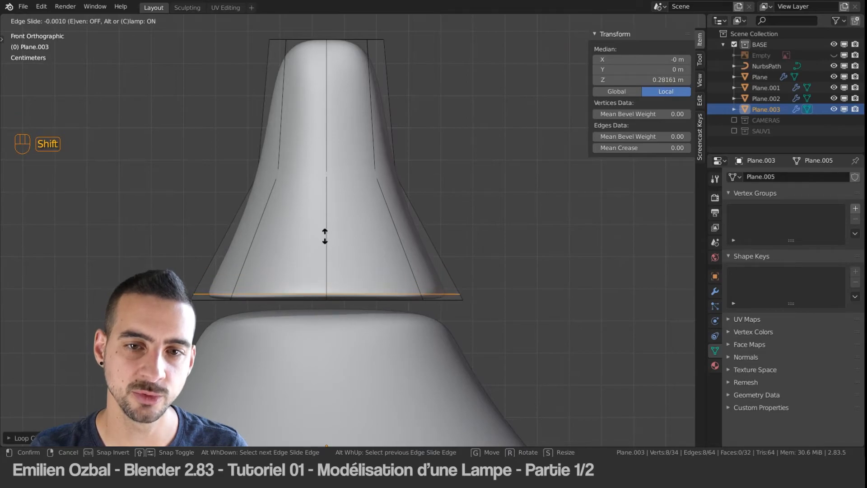
left_click(345, 215)
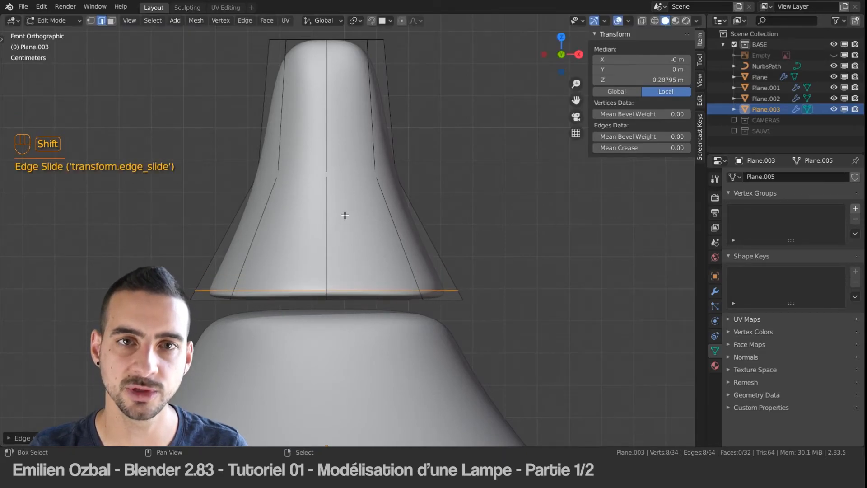
Step: Cut a support edge loop just below the socket's top rim at a median Z of about 0.744 m
middle_click_drag(331, 79, 342, 118, "shift")
scroll(342, 119, "down", 1)
key("ctrl+r")
left_click(352, 106)
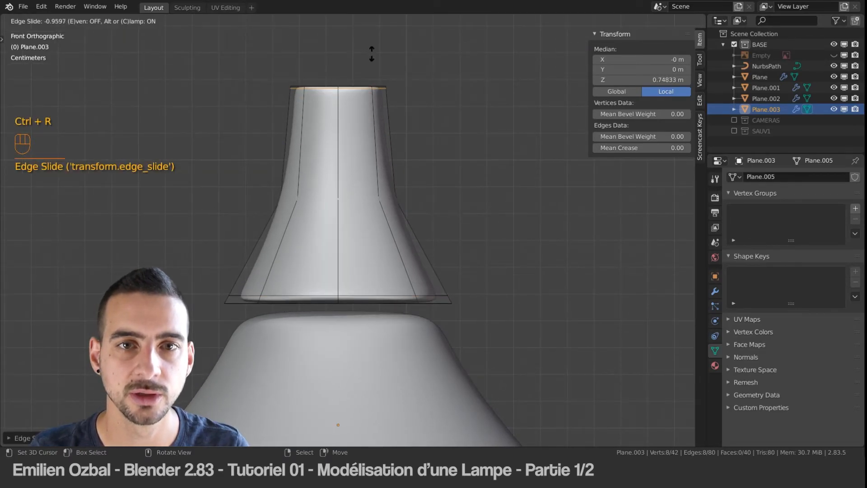
key("shift")
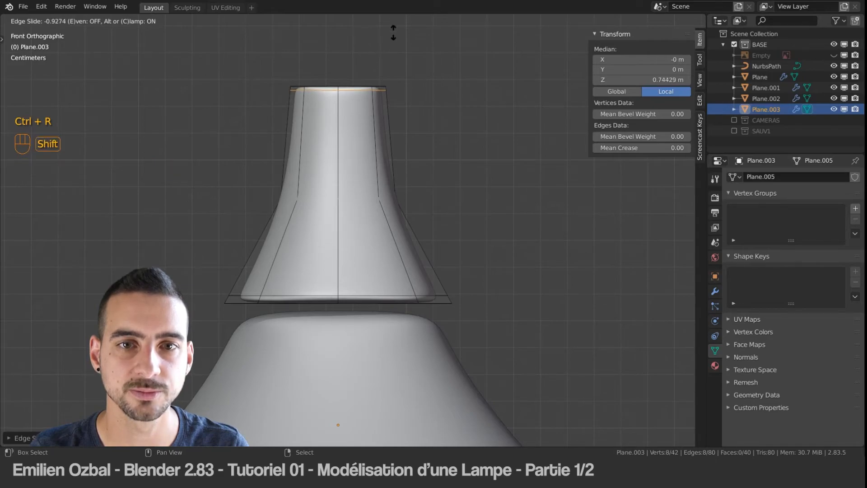
left_click(394, 31)
Step: Cut another loop between the socket's top rim and its support loop, and slide the lower loop to a median Z of about 0.736 m
middle_click_drag(393, 32, 301, 336)
scroll(369, 109, "up", 4)
scroll(368, 175, "up", 4)
middle_click_drag(347, 104, 354, 157, "shift")
key("ctrl+r")
left_click(368, 165)
right_click(368, 165)
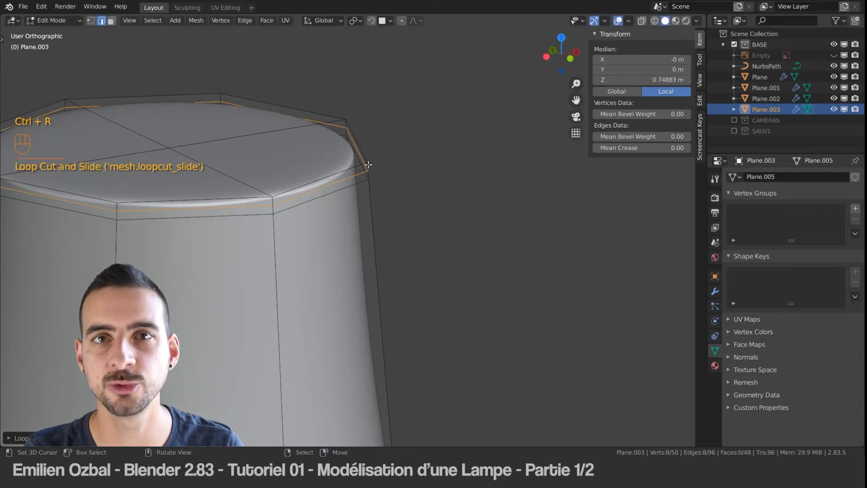
left_click(317, 188, "alt")
key("g")
key("g")
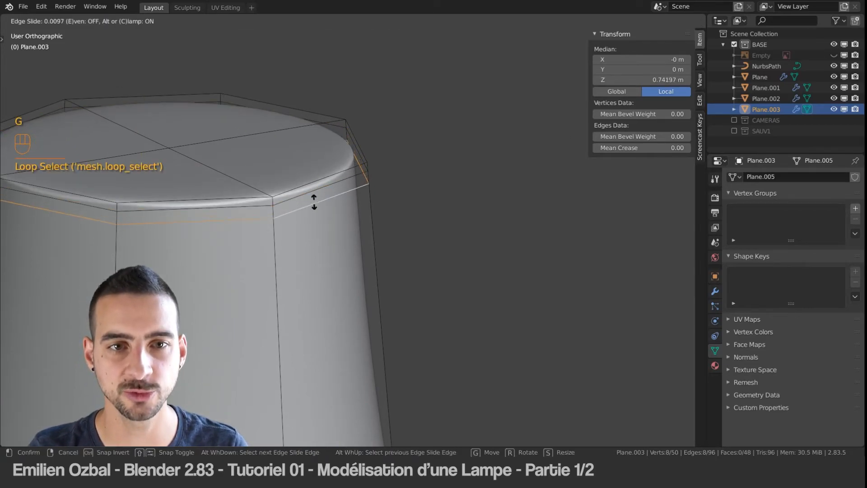
left_click(372, 242, "alt")
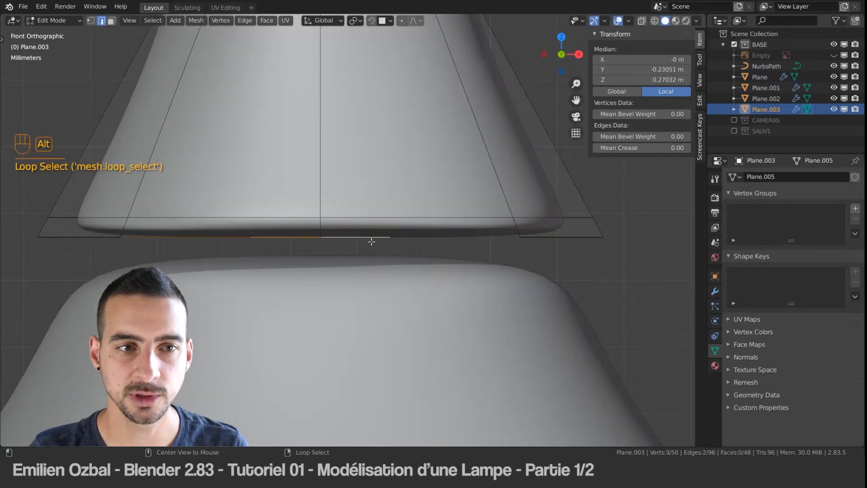
Step: Scale the socket's bottom support loop outward to the rim's width without affecting Z, and cut a loop below it at about 0.279 m median Z
left_click(362, 211, "alt")
key("s")
key("shift+z")
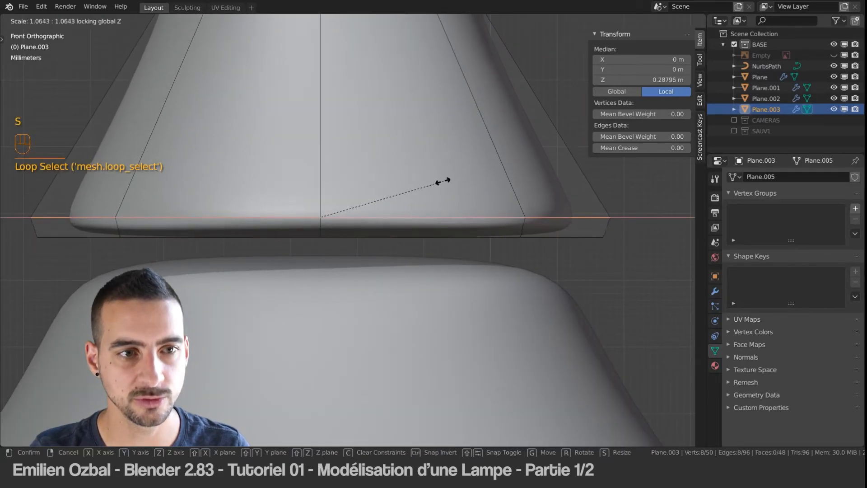
left_click(420, 197)
key("ctrl+r")
left_click(116, 227)
right_click(251, 221)
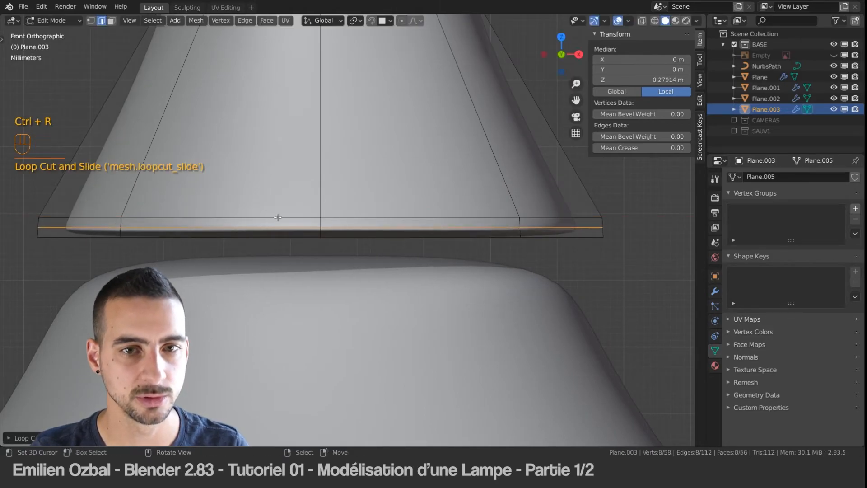
Step: Leave Edit Mode and show the Empty reference image to compare it with the socket's profile in front view
key("Tab")
scroll(400, 186, "up", 8)
scroll(402, 177, "down", 20)
scroll(402, 177, "up", 5)
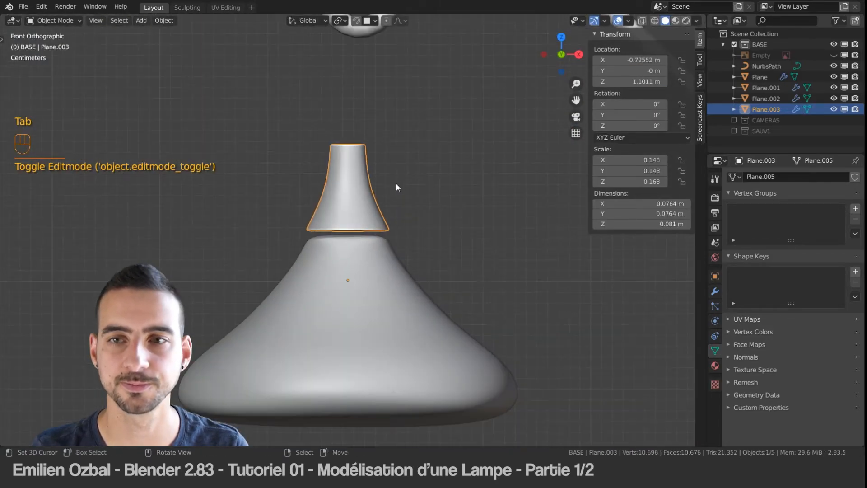
left_click(834, 55)
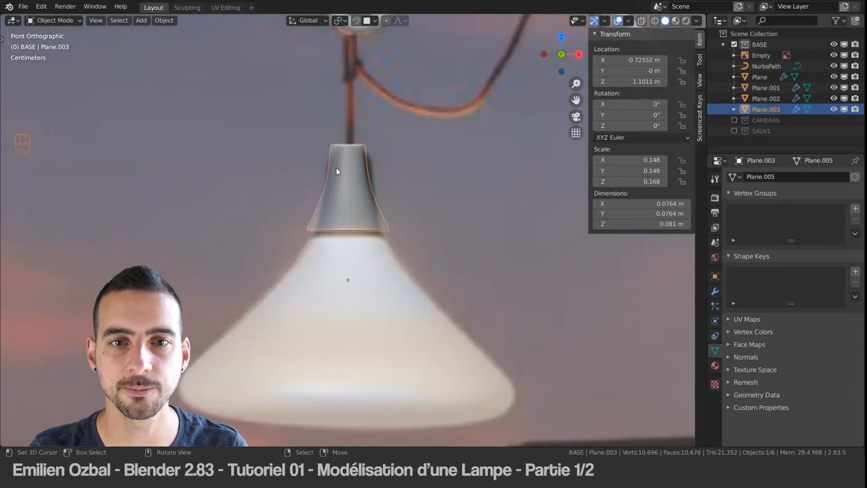
scroll(348, 149, "down", 5)
scroll(357, 136, "up", 7)
scroll(361, 172, "up", 1)
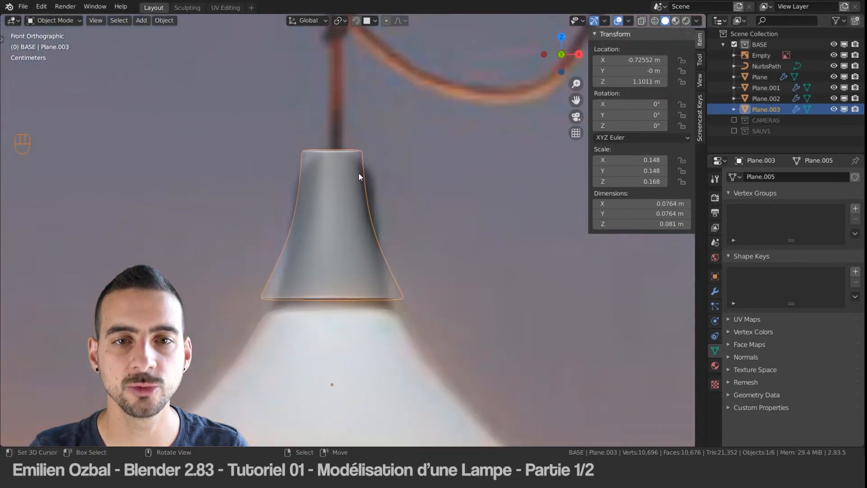
Step: Enter Edit Mode on the socket and select the lower support loop near its top rim
key("Tab")
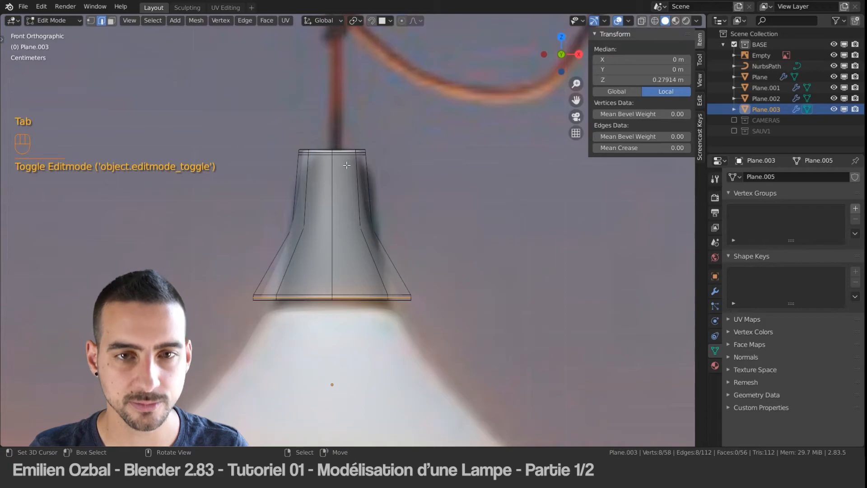
scroll(346, 165, "down", 3)
scroll(342, 165, "up", 12)
scroll(342, 163, "down", 5)
middle_click_drag(369, 116, 394, 200, "shift")
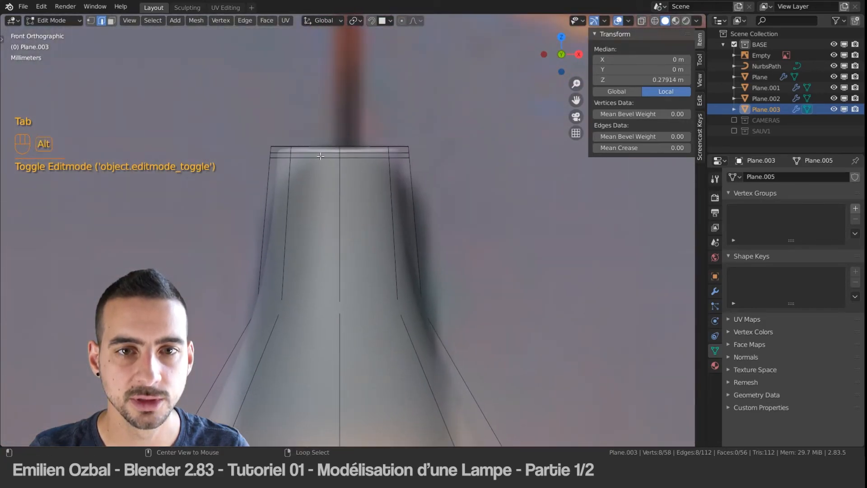
left_click(320, 157, "alt")
Step: Try to remove the selected loop by deleting its edges, and undo the deletion
key("x")
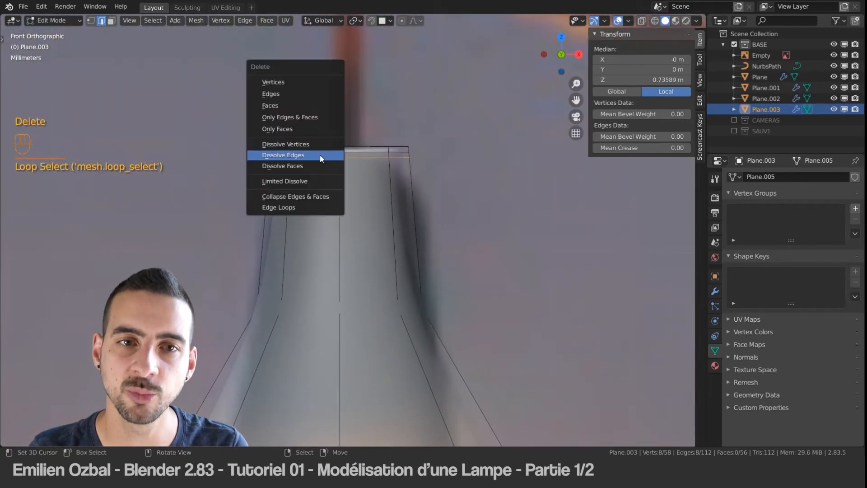
left_click(293, 94)
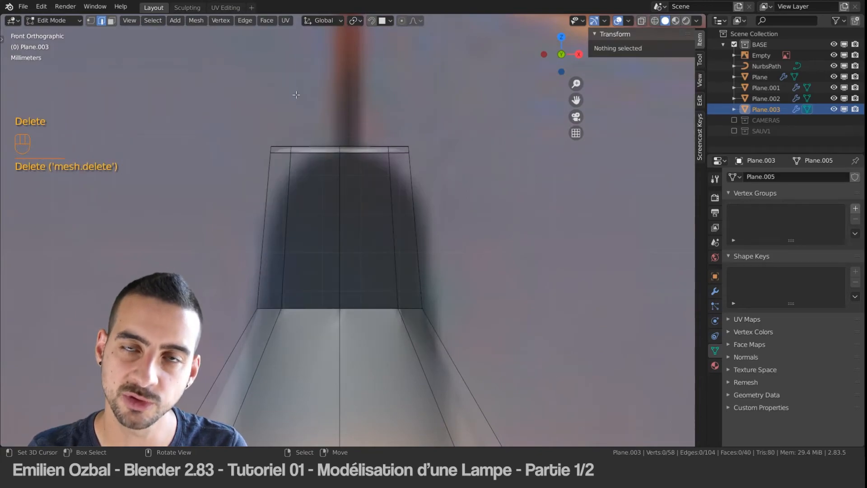
key("ctrl+z")
Step: Dissolve the edges of both support loops below the socket's top rim
key("x")
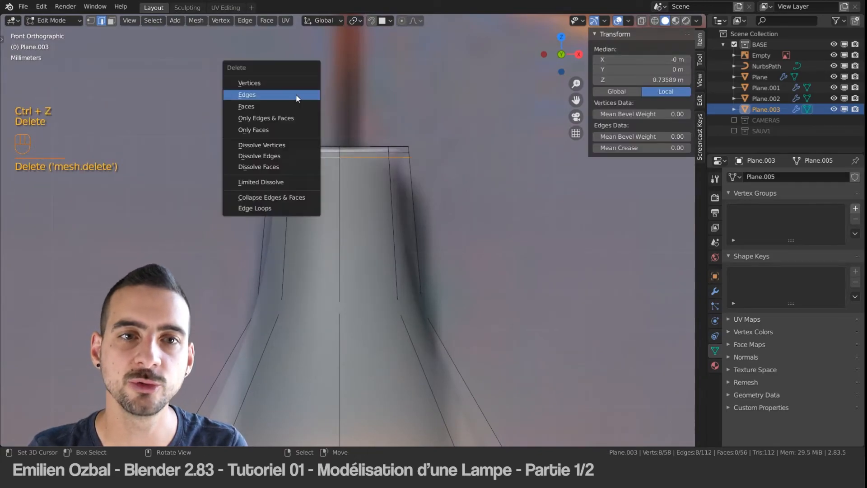
left_click(269, 155)
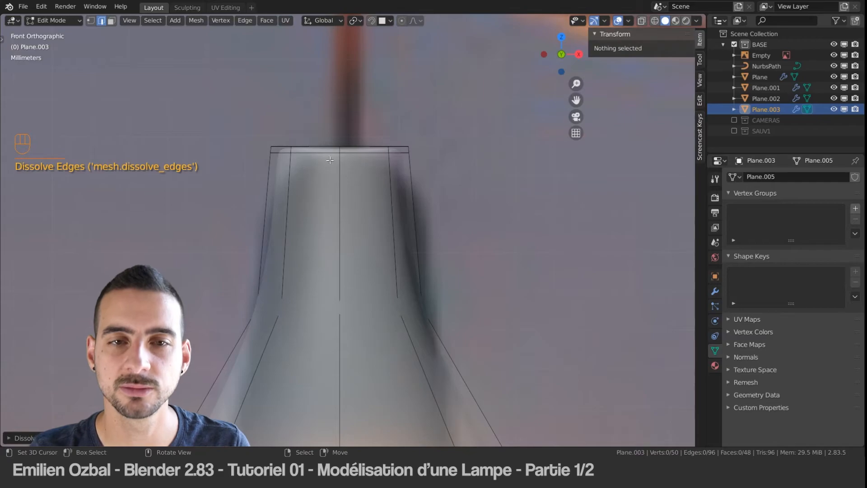
left_click(314, 153, "alt")
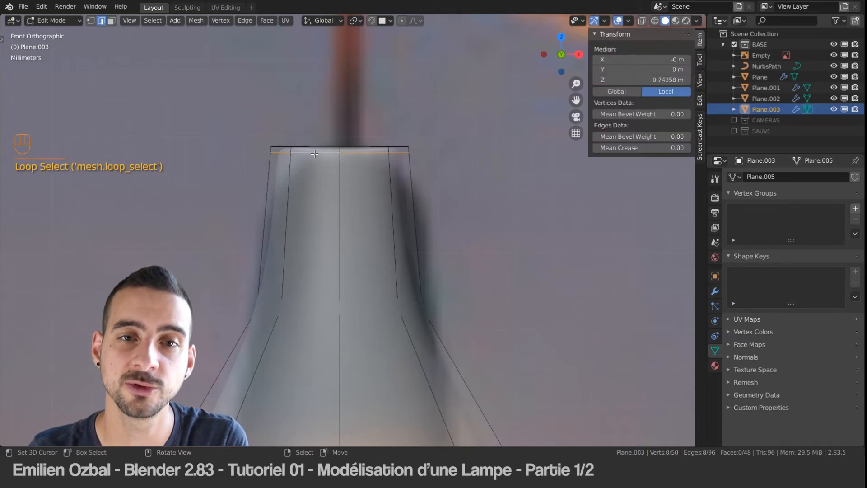
key("x")
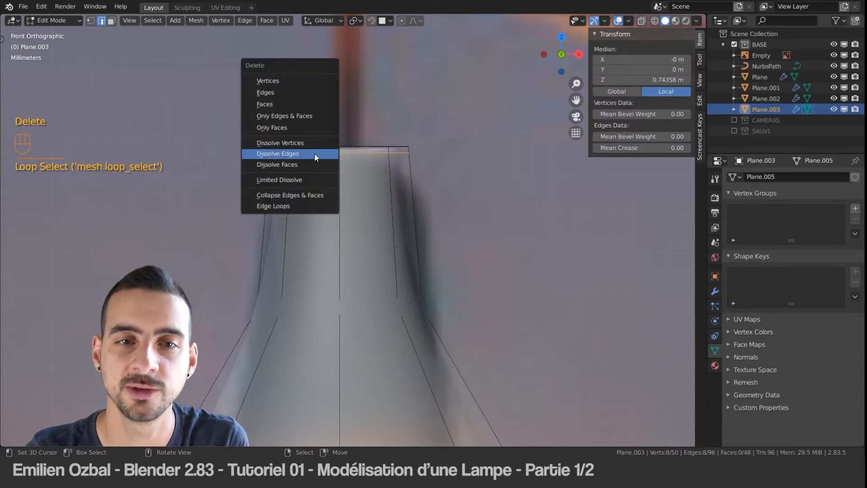
left_click(315, 154)
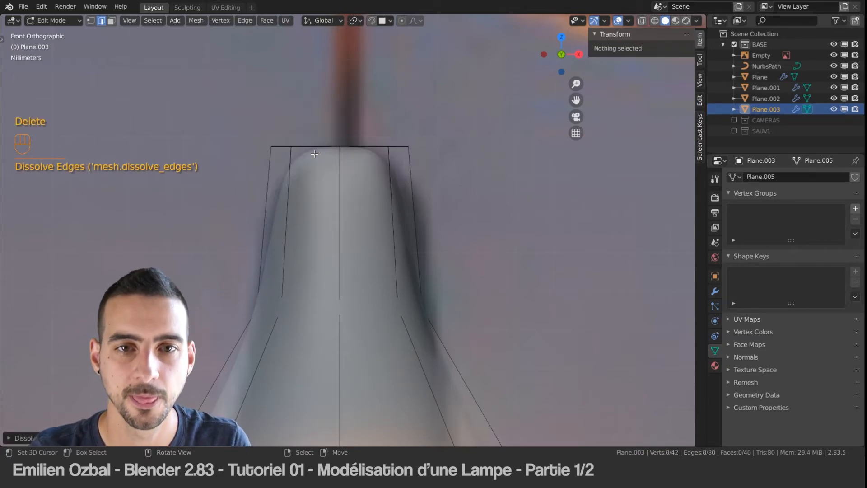
Step: Cut an edge loop in the socket's upper section at a median Z of about 0.572 m, and edge-slide the existing middle loop downward
key("ctrl+r")
left_click(407, 183)
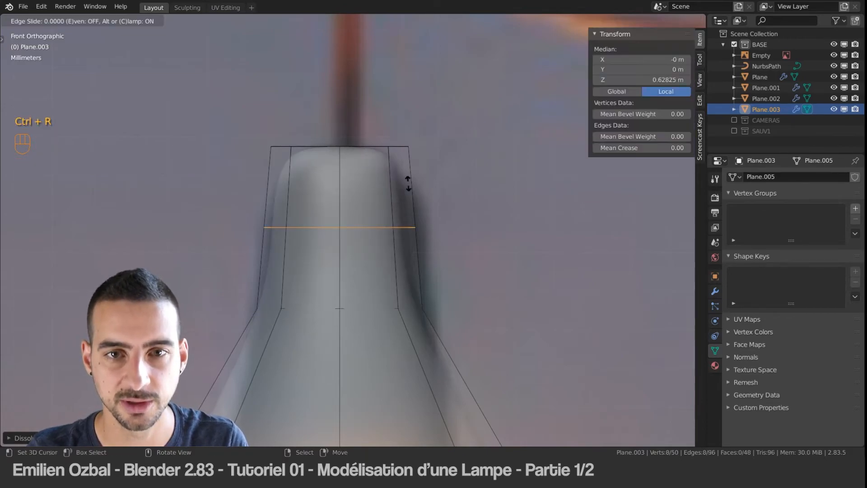
left_click(404, 226)
left_click(356, 309, "alt")
key("g")
key("g")
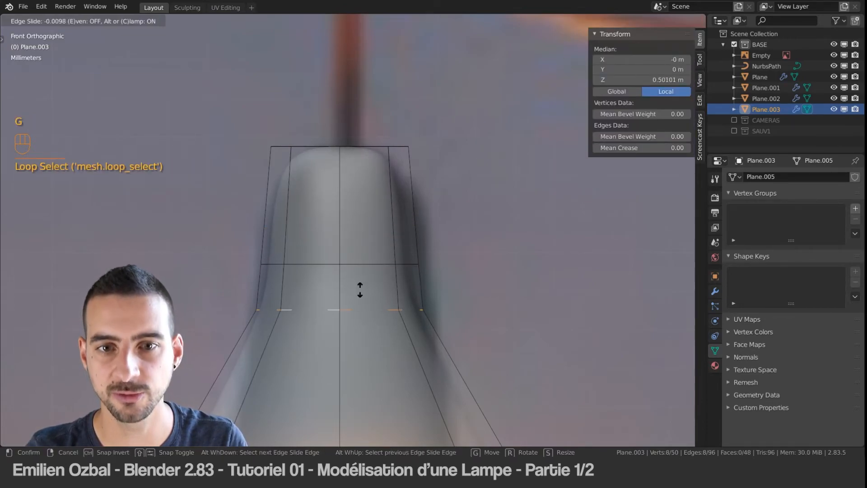
left_click(343, 319)
Step: Scale the socket's new upper loop slightly outward to follow the reference profile
right_click(335, 265, "alt")
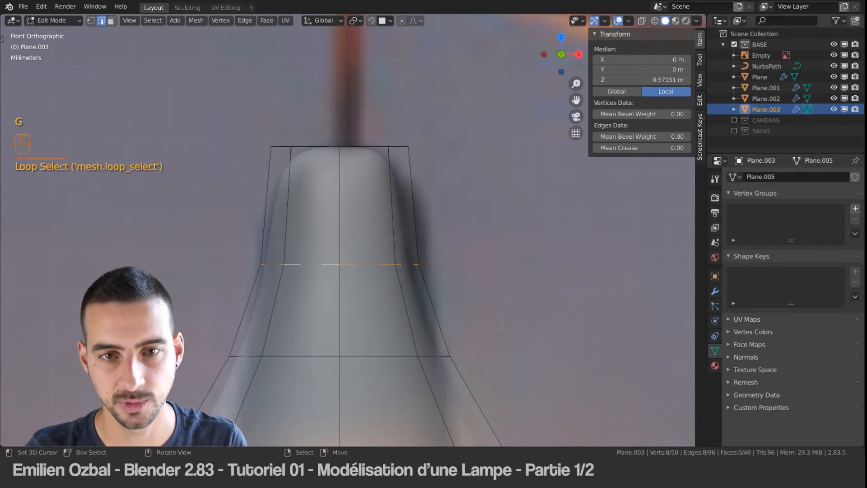
key("s")
left_click(360, 198)
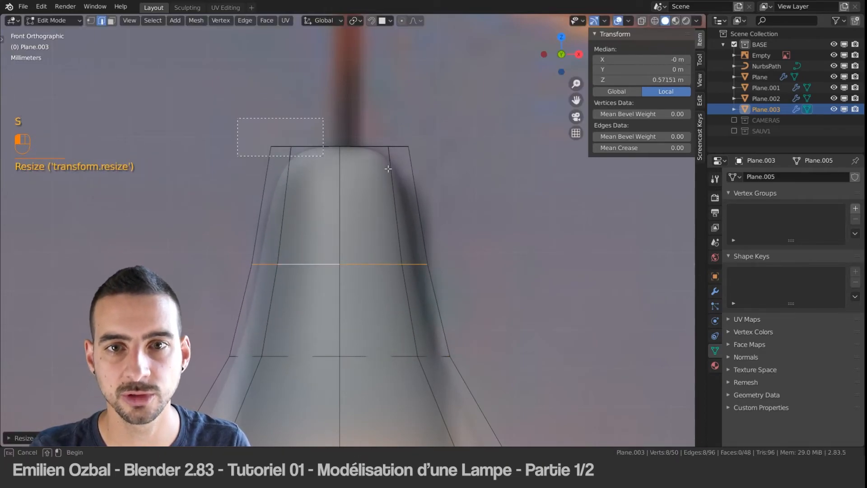
Step: Lower the socket's top faces along Z to a median Z of about 0.743 m
left_click_drag(388, 169, 389, 170)
key("g")
key("z")
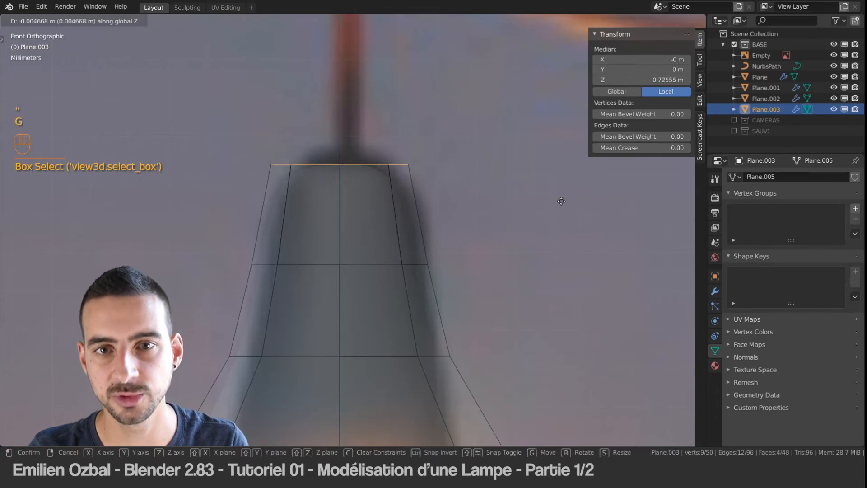
left_click(568, 182)
Step: Raise the centre vertex of the socket's top along Z to about 0.785 m and leave Edit Mode
middle_click_drag(351, 153, 347, 167)
key("ctrl+Tab")
left_click(326, 135)
right_click(340, 151)
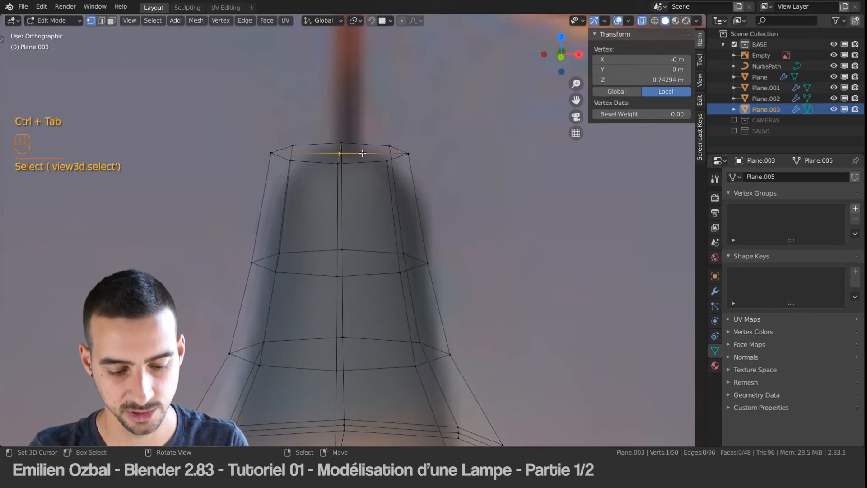
key("g")
key("z")
left_click(364, 125)
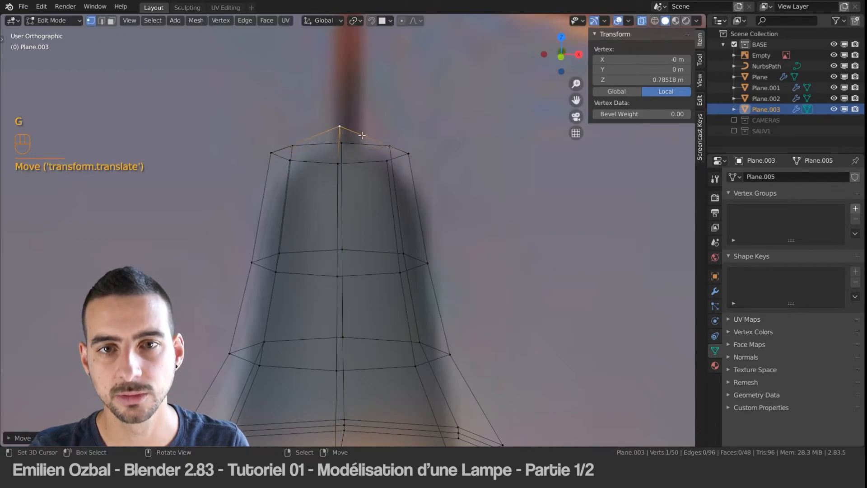
key("Tab")
Step: Move the lampshade up along Z to a location of about 0.974 m to meet the socket
scroll(357, 145, "down", 4)
middle_click_drag(380, 219, 367, 204)
middle_click_drag(367, 296, 377, 239, "shift")
key("Tab")
key("Tab")
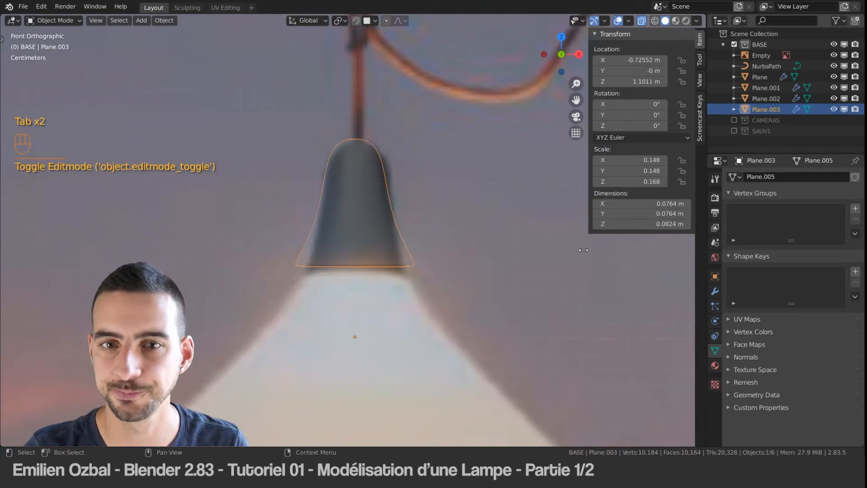
scroll(421, 303, "down", 3)
left_click(389, 289)
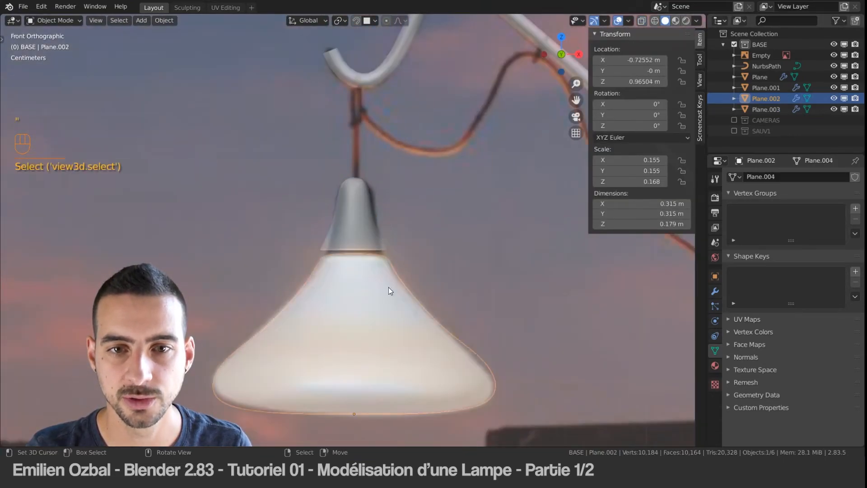
key("g")
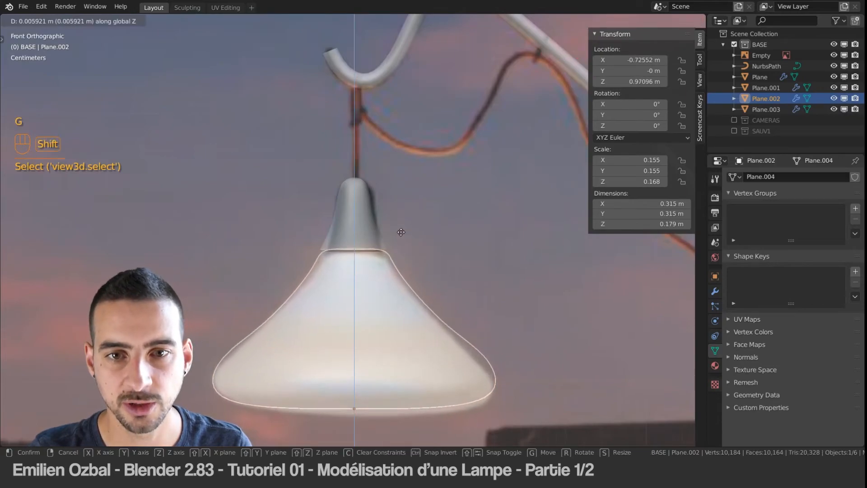
left_click(403, 257)
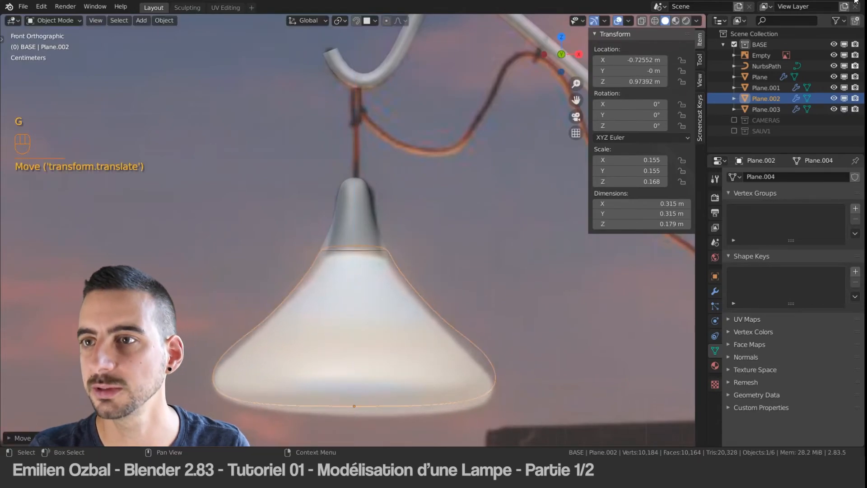
Step: Hide the Empty reference image and check the junction between the socket and the lampshade against the reference
left_click(834, 55)
middle_click_drag(451, 194, 379, 254)
key("Tab")
key("Tab")
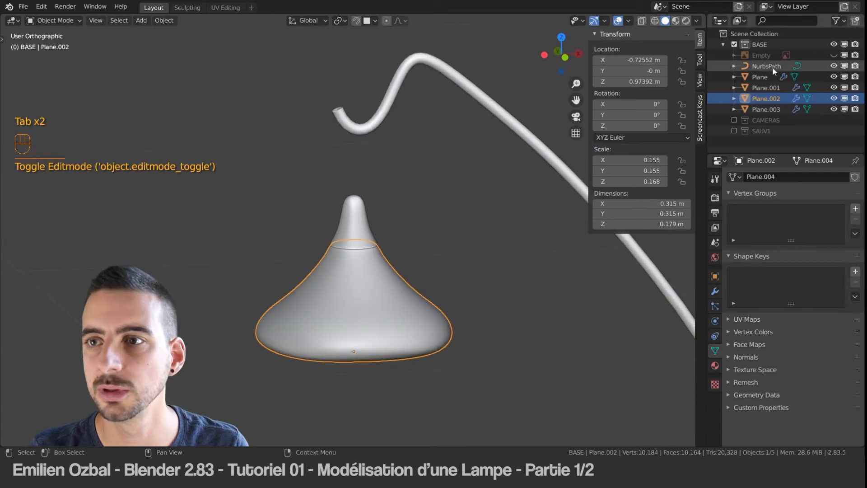
left_click(834, 55)
scroll(357, 239, "up", 5)
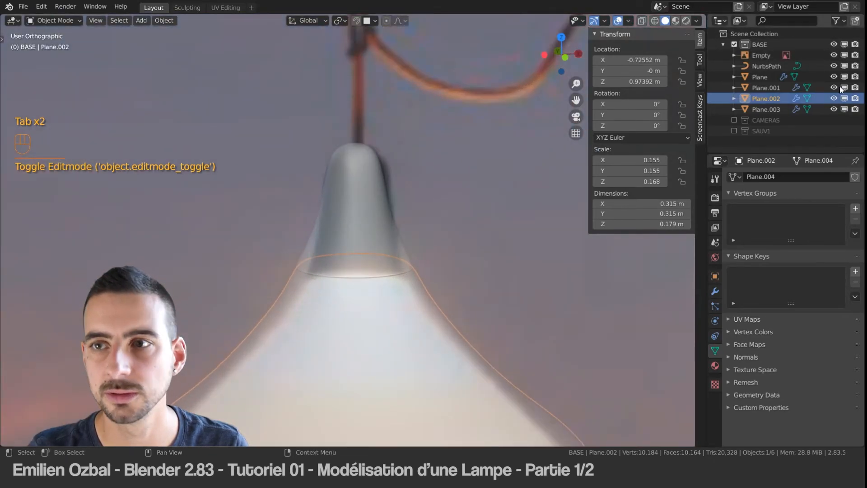
left_click(833, 56)
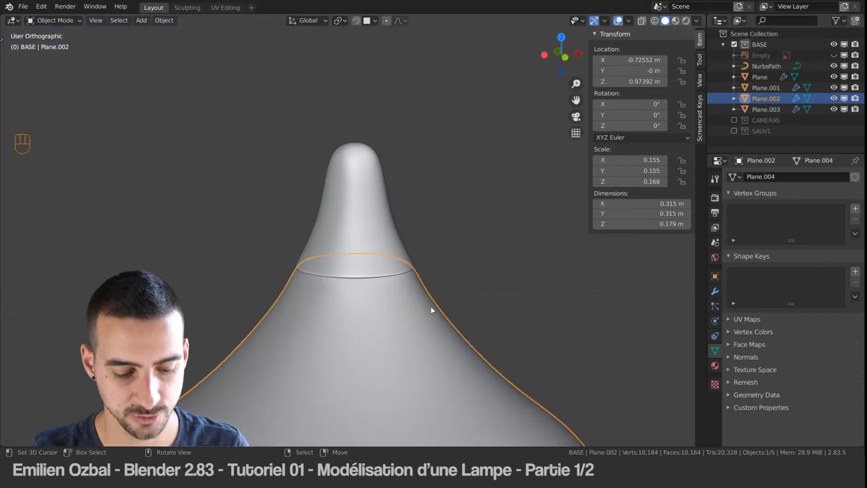
Step: Narrow the socket by scaling it in X and Y only, with Z locked, to a scale of about 0.131
left_click(399, 247)
key("s")
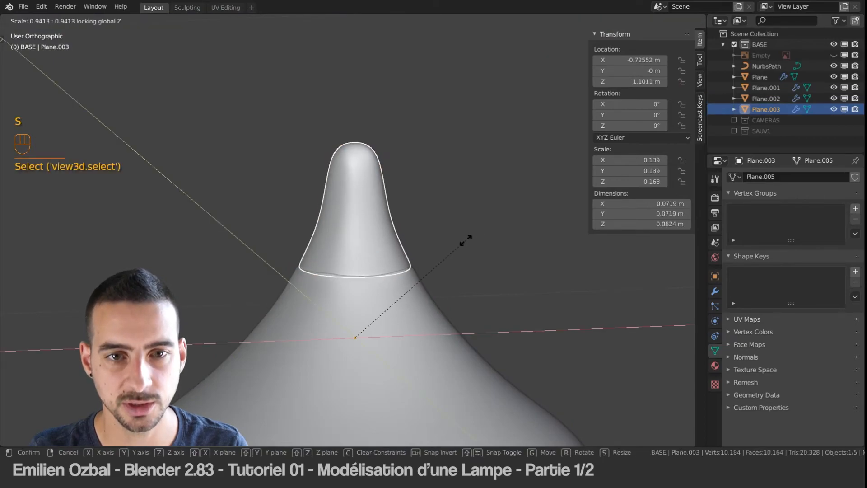
left_click(453, 242)
key("Tab")
key("a")
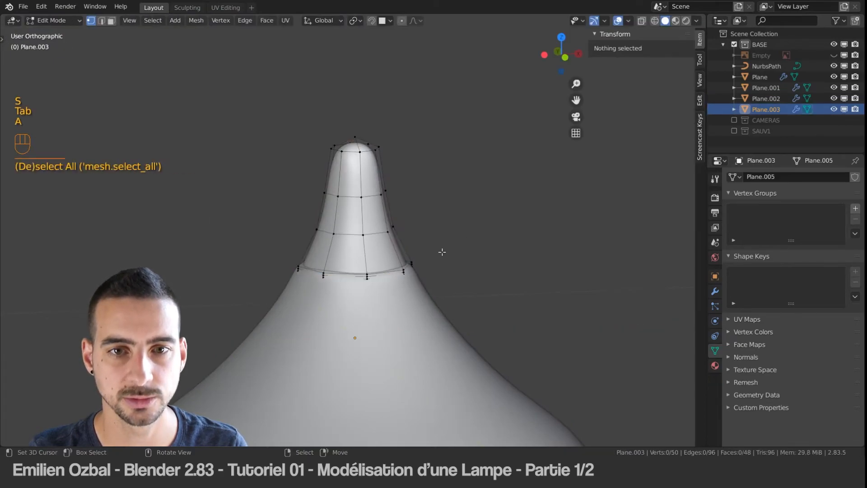
key("Tab")
key("a")
scroll(425, 237, "down", 6)
scroll(356, 204, "down", 1)
scroll(358, 203, "up", 5)
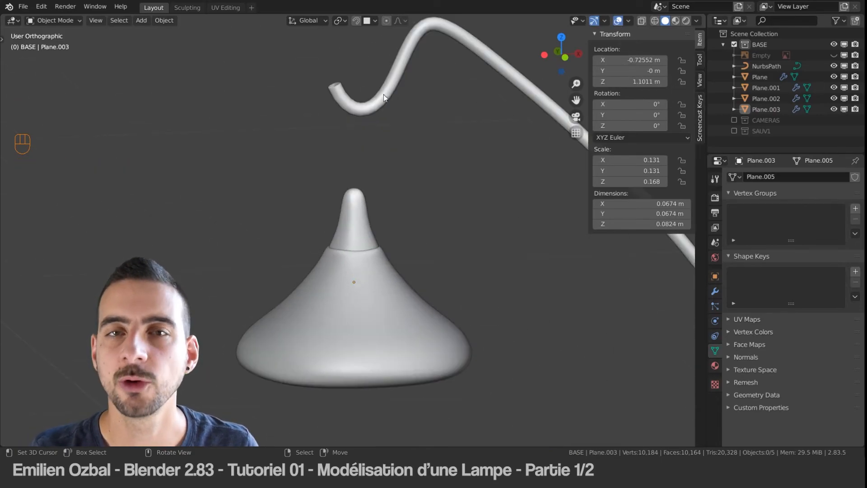
Step: Show the Empty reference image again and examine the red cable's route from the hook along the arm to the base
left_click(834, 55)
scroll(426, 131, "down", 4)
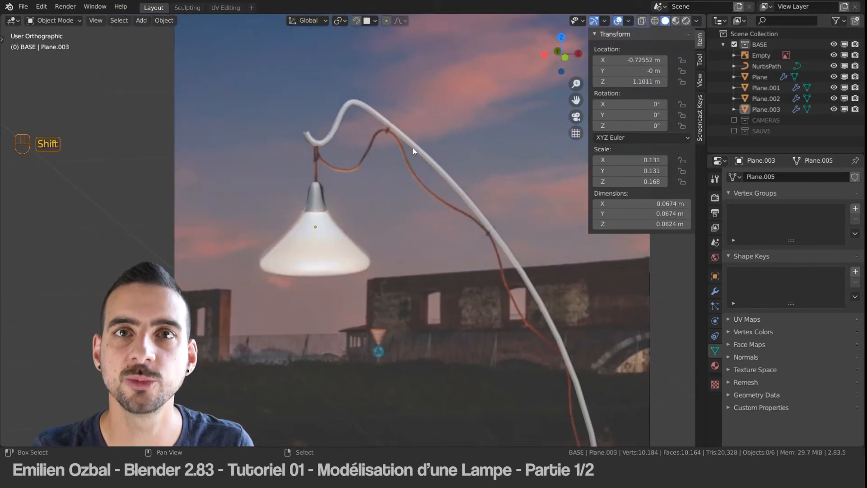
middle_click_drag(413, 147, 358, 71, "shift")
middle_click_drag(510, 344, 487, 229, "shift")
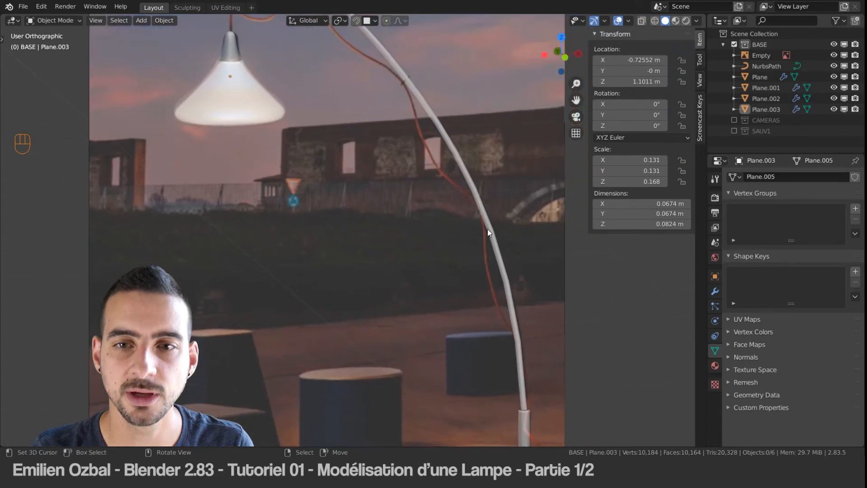
left_click(487, 229)
middle_click_drag(500, 275, 481, 262, "shift")
middle_click_drag(413, 206, 435, 248, "alt")
middle_click_drag(485, 277, 389, 222, "shift")
Step: Add a NURBS path in front view and rotate it 90° about Y so it stands vertical
key("shift+a")
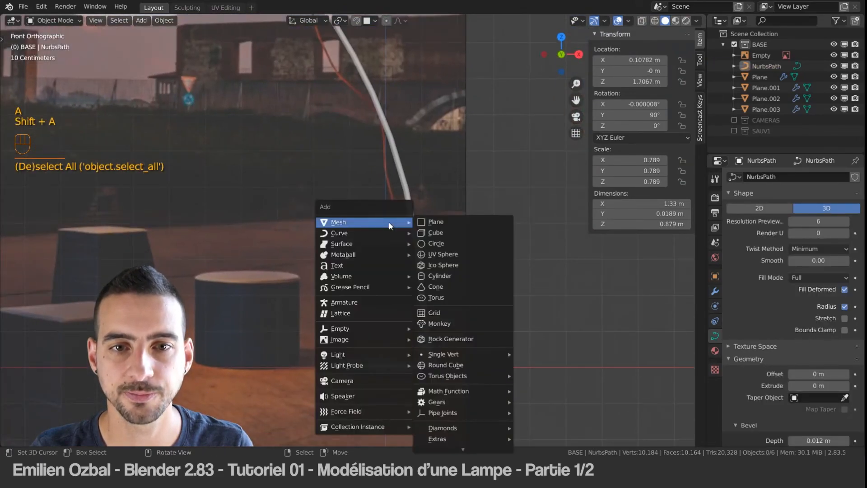
mouse_move(381, 237)
left_click(460, 279)
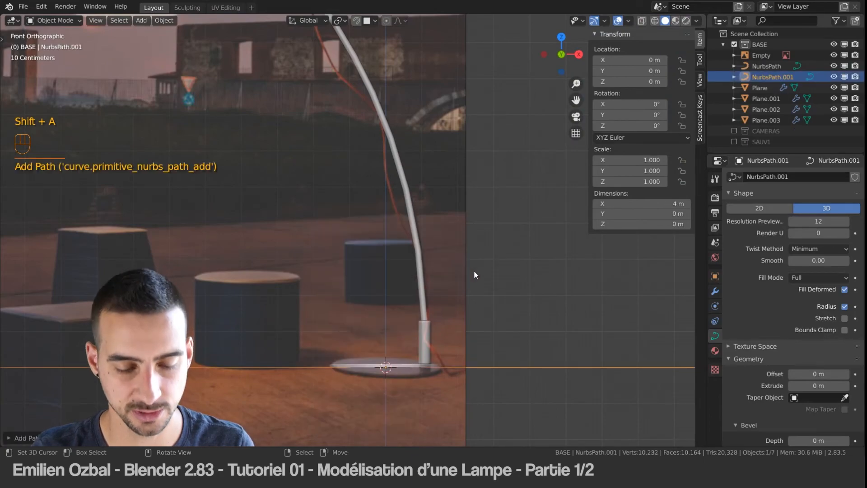
key("r")
left_click(405, 305)
Step: Move the vertical path beside the lamp's base, to a location of about X 0.156 m and Z 2.007 m
key("g")
left_click(457, 353)
key("g")
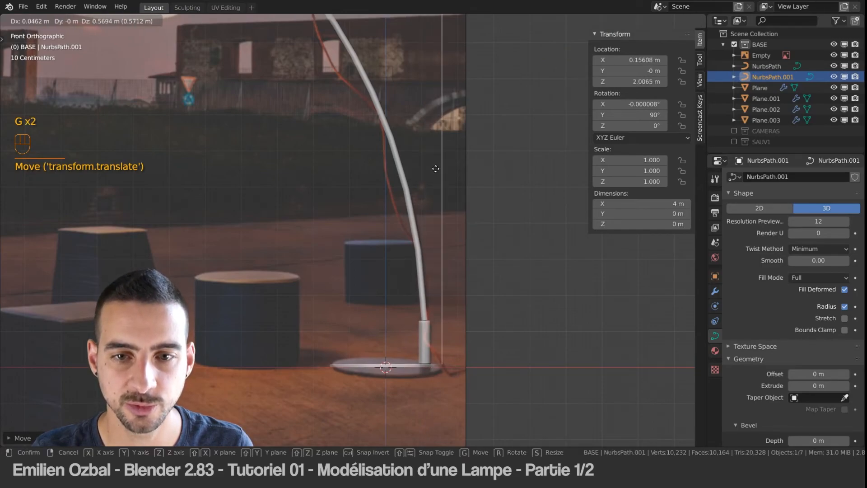
left_click(435, 168)
Step: Delete the three upper control points of the vertical path in Edit Mode
key("ctrl+Tab")
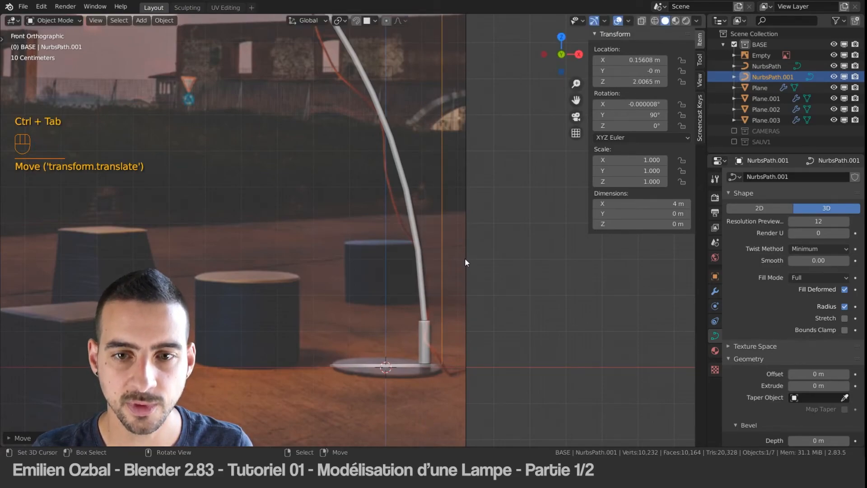
key("Tab")
key("ctrl+Tab")
scroll(433, 173, "up", 3)
scroll(432, 170, "down", 3)
middle_click_drag(442, 46, 400, 170, "shift")
scroll(401, 149, "down", 5)
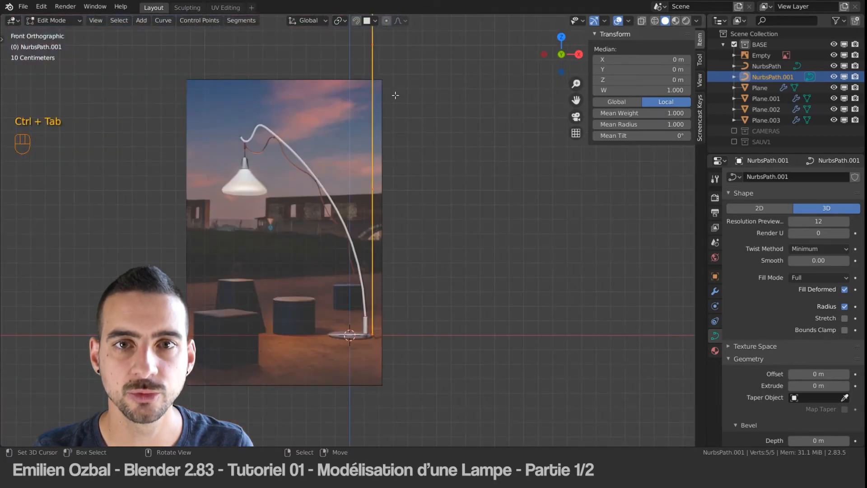
scroll(408, 183, "down", 5)
left_click_drag(335, 74, 444, 277)
key("Delete")
left_click(443, 244)
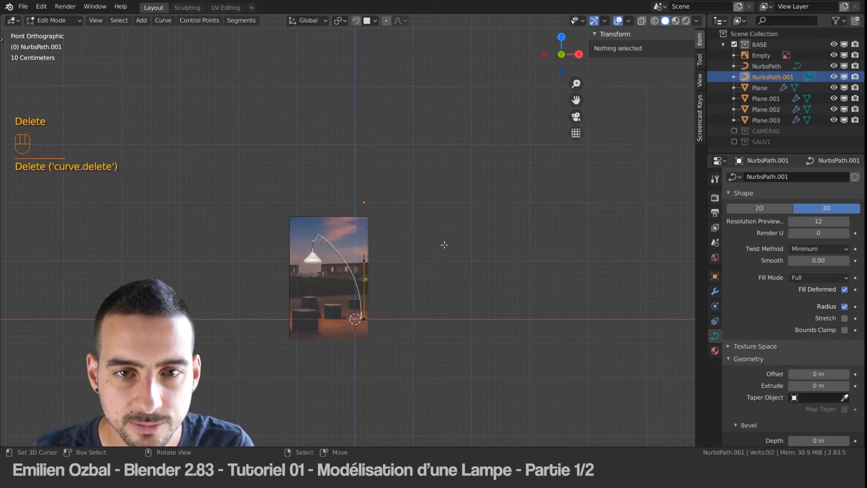
Step: Move the upper remaining control point of the path down near the lamp's base to start tracing the cable
left_click(357, 202)
scroll(355, 313, "up", 7)
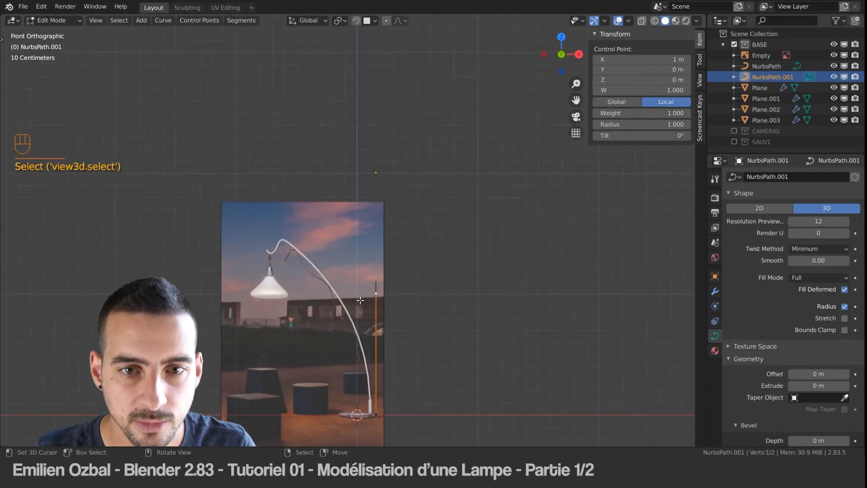
key("g")
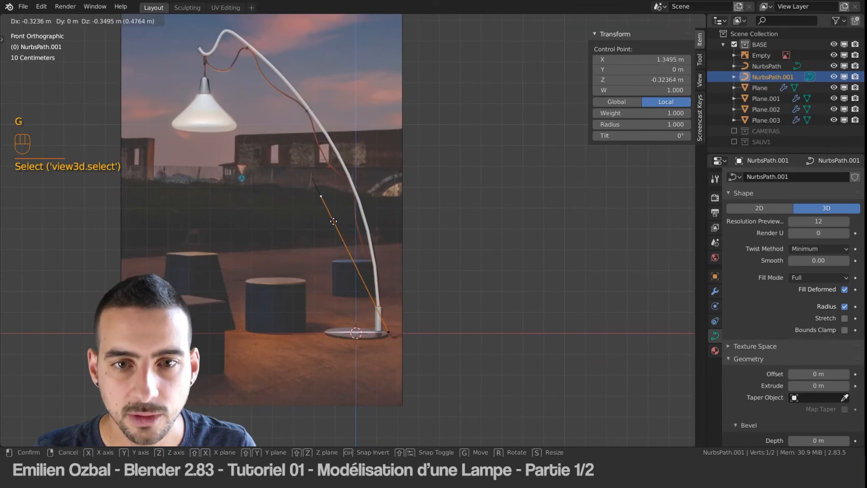
left_click(391, 327)
scroll(372, 327, "down", 5)
scroll(372, 327, "up", 8)
middle_click_drag(418, 360, 384, 243, "shift")
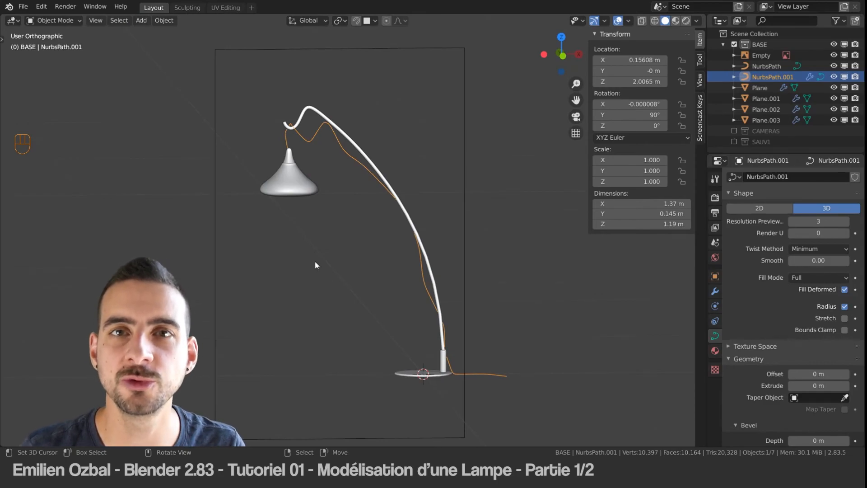
Step: Give the cable curve thickness with a bevel depth of 0.005 m
middle_click_drag(423, 271, 409, 247, "shift")
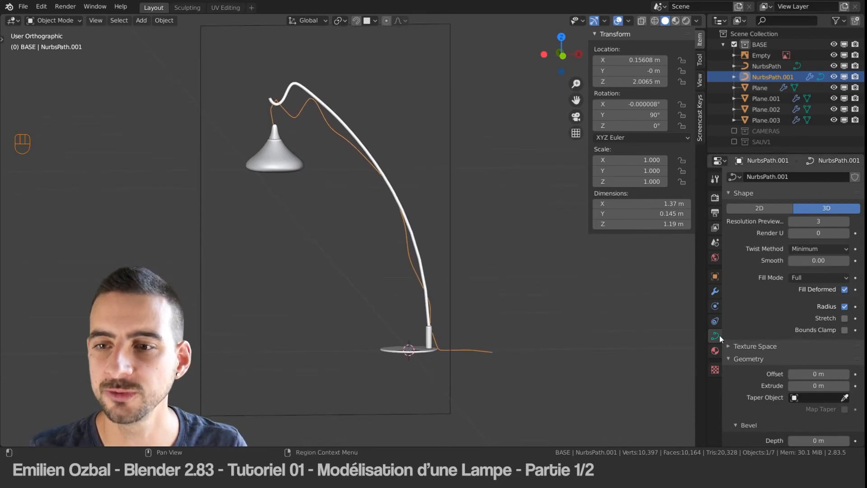
scroll(821, 271, "down", 3)
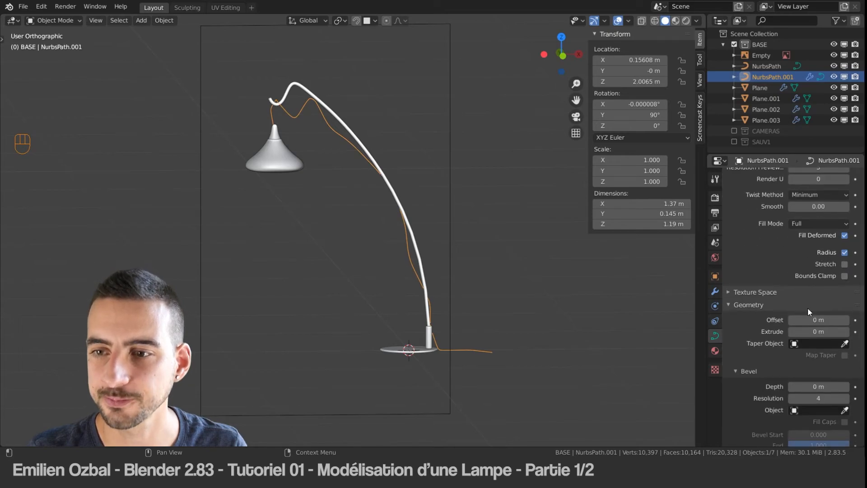
scroll(808, 308, "down", 2)
left_click(811, 351)
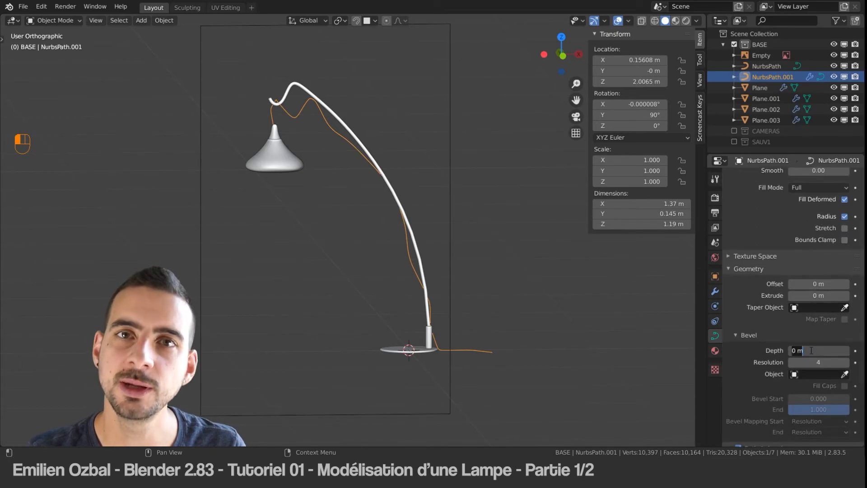
key("Escape")
scroll(579, 221, "up", 1)
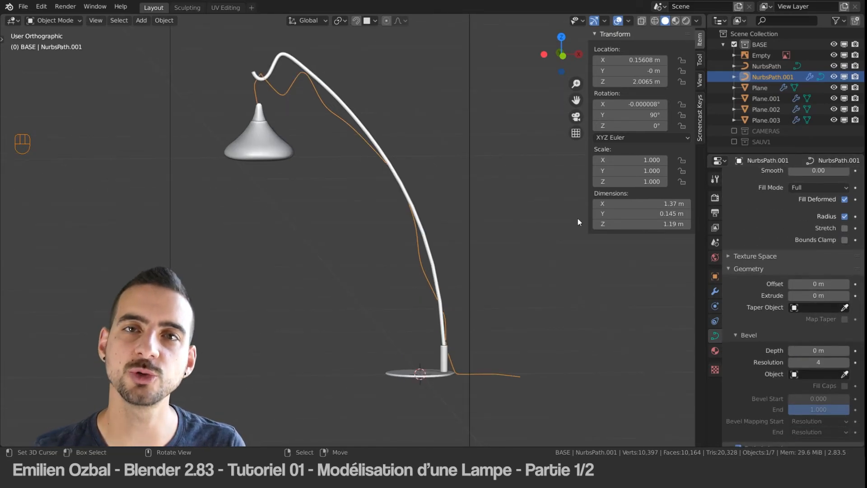
left_click(811, 348)
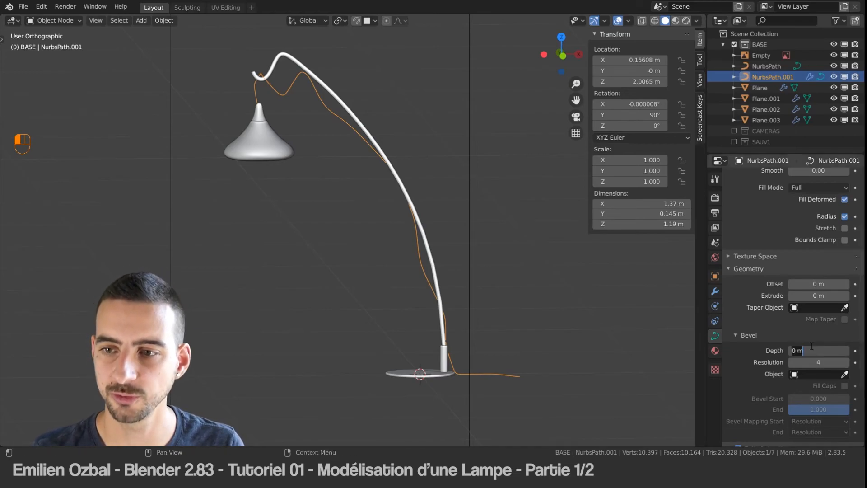
type("0.0056")
key("Return")
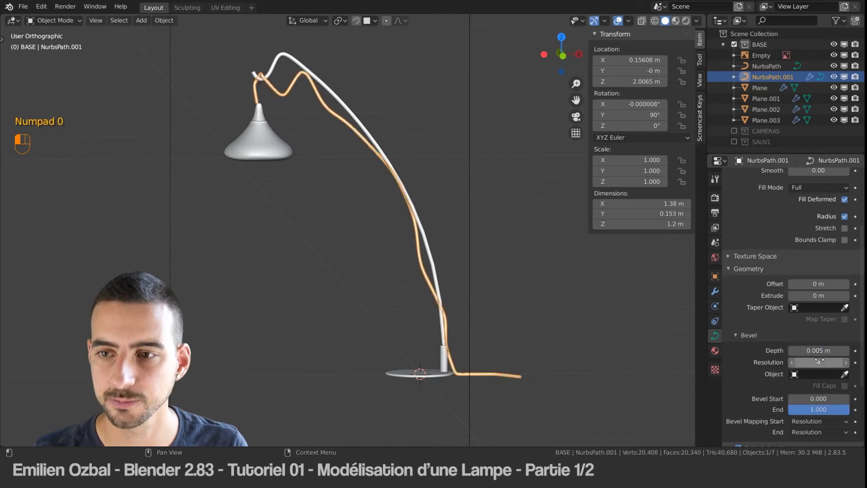
Step: Select the socket and the lampshade together and rotate them about -1.2° around Y in front view
left_click(370, 134)
middle_click_drag(369, 134, 373, 157)
mouse_move(352, 201)
middle_mouse_down()
mouse_move(324, 209)
mouse_move(357, 190)
middle_mouse_up()
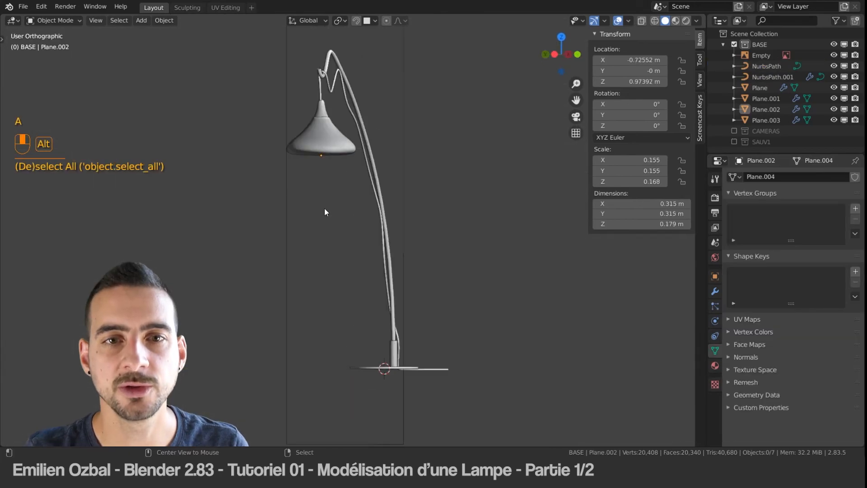
middle_click_drag(357, 140, 418, 240, "shift")
scroll(368, 240, "up", 5)
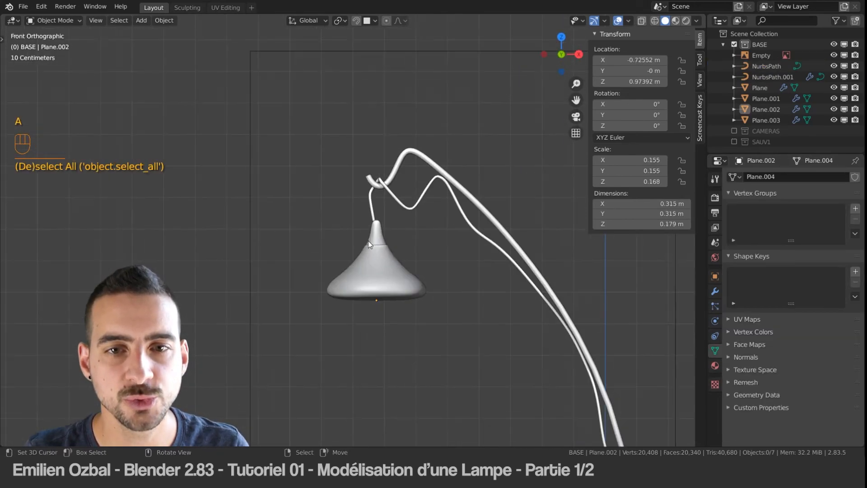
left_click(384, 238)
left_click(411, 273, "shift")
scroll(429, 283, "down", 1)
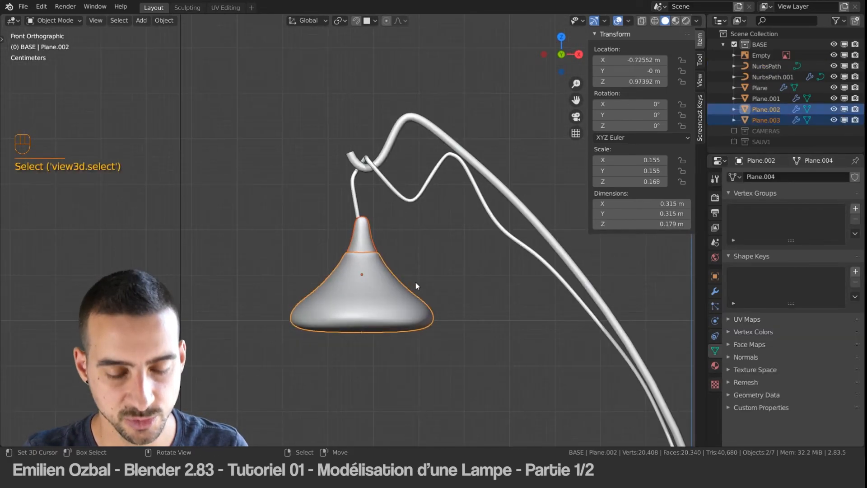
key("r")
left_click(438, 289)
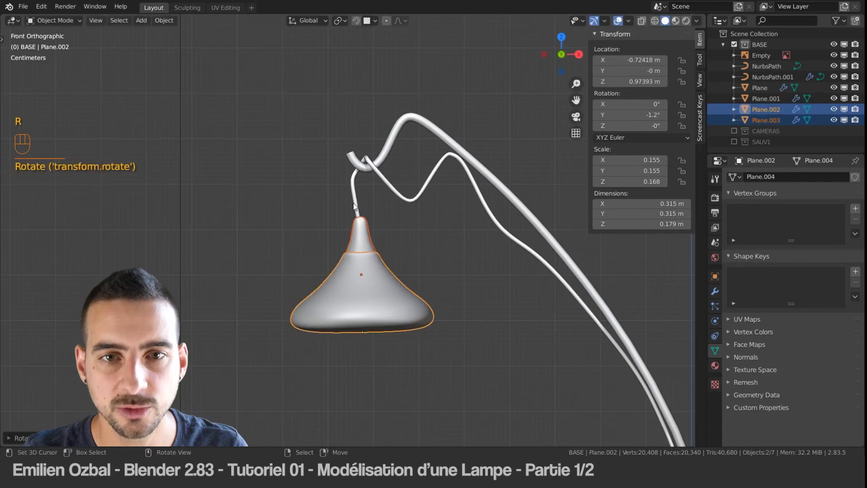
Step: Move the cable's bend point between hook and socket to about local X 0.698 m, Z -0.888 m, and leave Edit Mode
left_click(355, 194)
middle_click_drag(356, 194, 432, 208)
key("Tab")
middle_click_drag(561, 338, 494, 316, "shift")
scroll(457, 273, "down", 2)
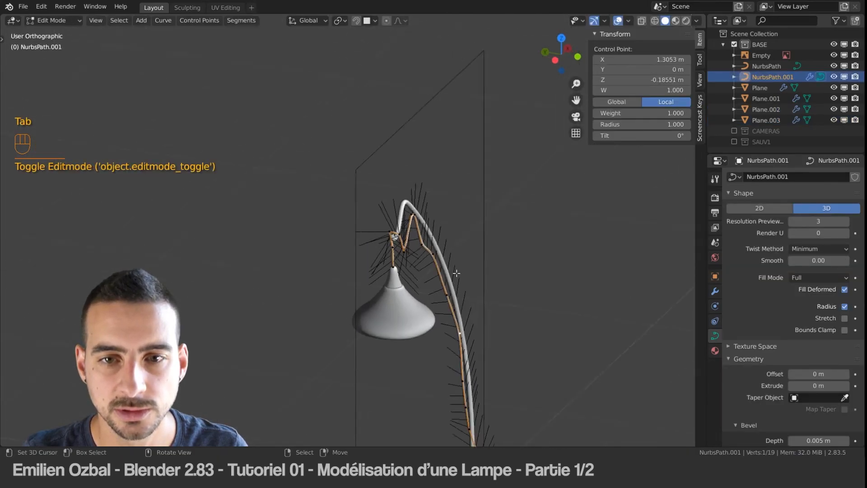
scroll(399, 250, "up", 6)
middle_click_drag(432, 271, 350, 266, "alt")
scroll(350, 266, "down", 4)
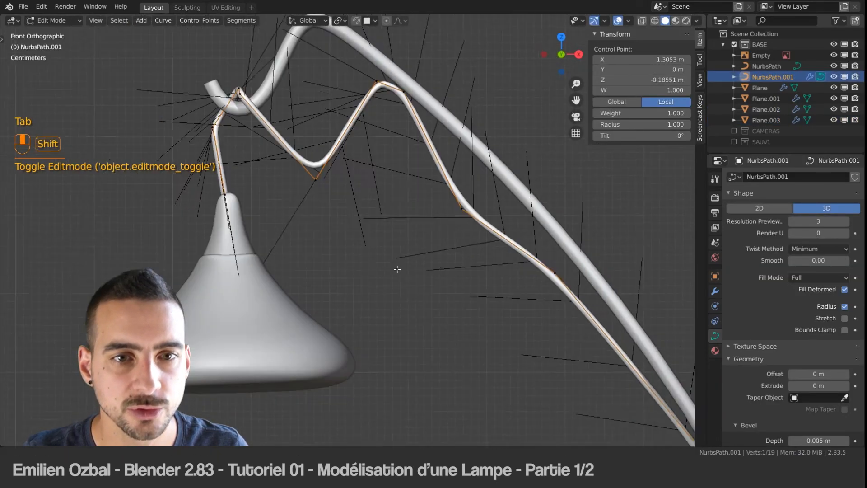
scroll(345, 217, "up", 5)
left_click(345, 217)
key("g")
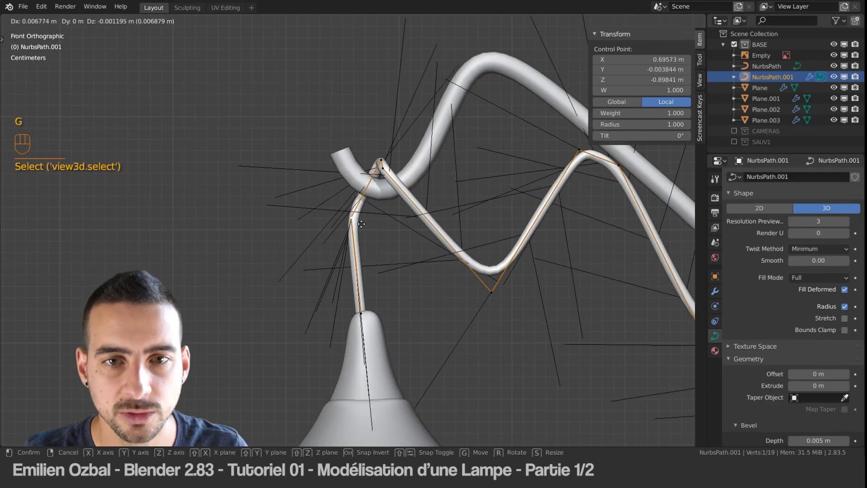
left_click(372, 225)
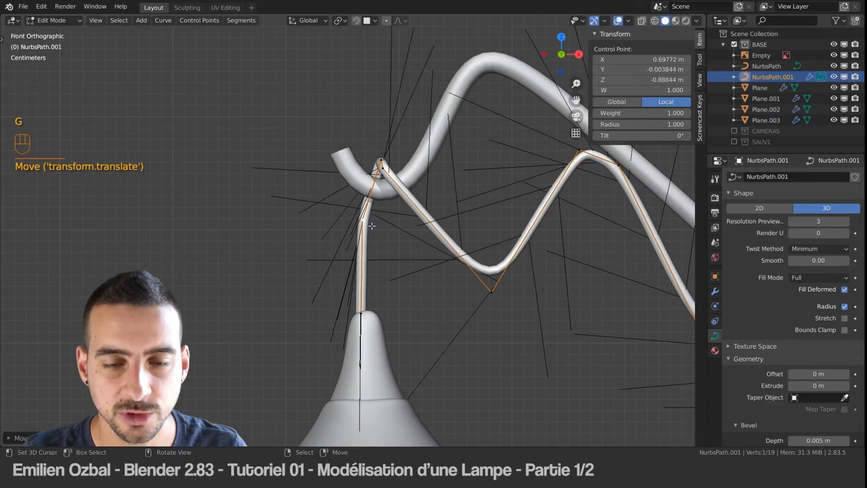
middle_click_drag(369, 269, 379, 268, "shift")
key("a")
key("Tab")
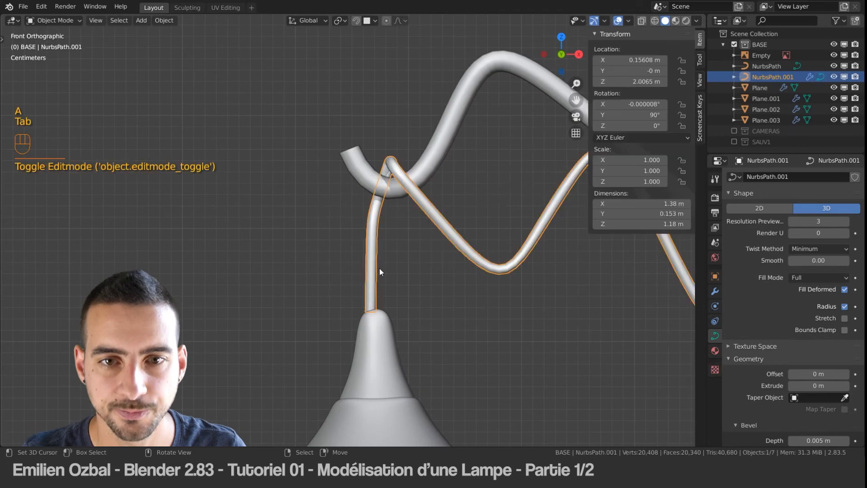
key("a")
Step: Examine the whole lamp from the front and at an angle, and check the cable's curve in Object and Edit Mode
scroll(380, 268, "down", 4)
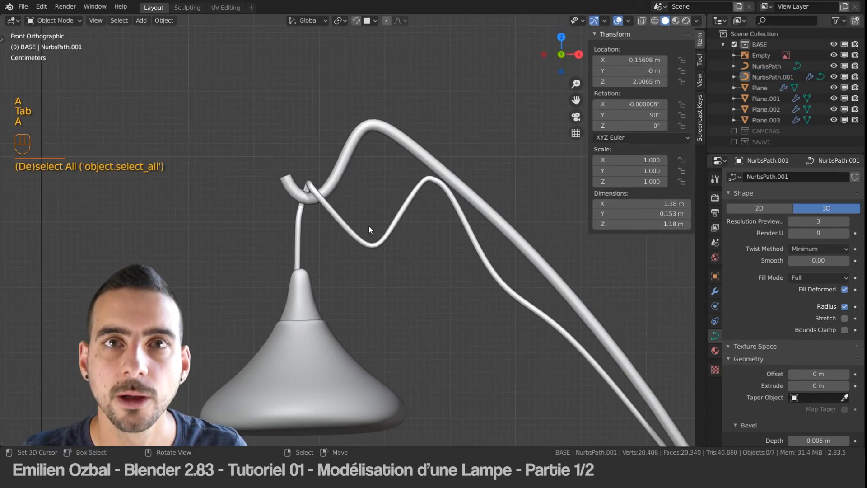
scroll(389, 234, "down", 8)
middle_click_drag(415, 282, 405, 194, "shift")
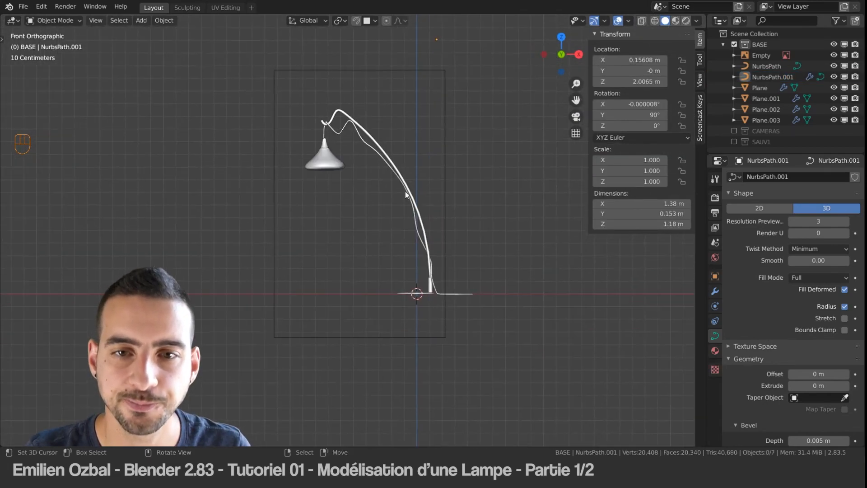
middle_click_drag(413, 243, 432, 256)
scroll(377, 160, "up", 5)
middle_click_drag(377, 154, 372, 262, "shift")
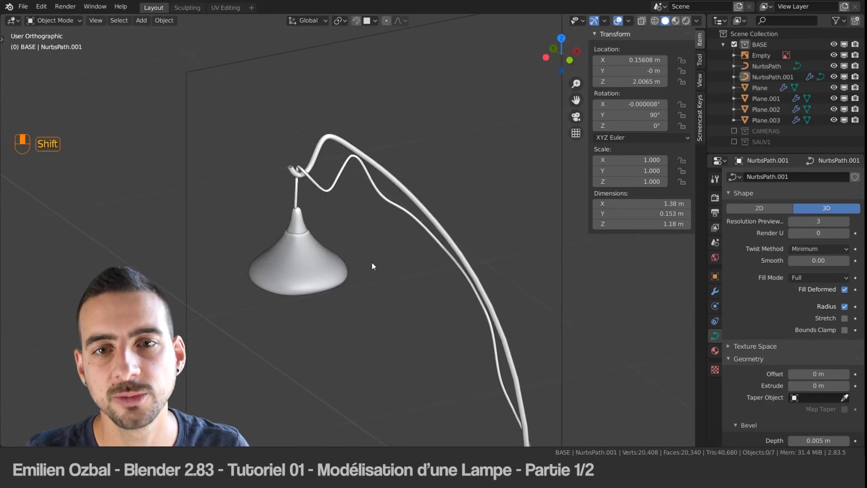
scroll(372, 175, "up", 2)
left_click(377, 168)
key("Tab")
key("Tab")
key("Tab")
key("Tab")
key("Tab")
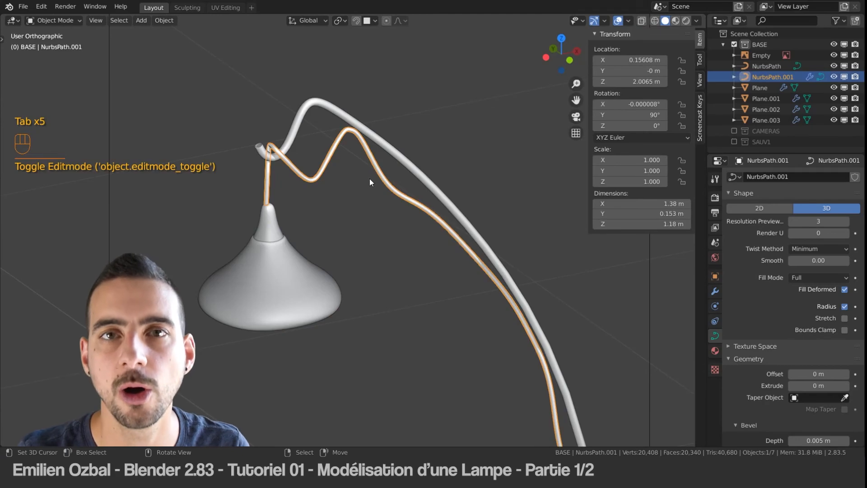
Step: Convert the cable NurbsPath.001 from a curve to a mesh
key("shift+c")
key("a")
left_click(334, 166)
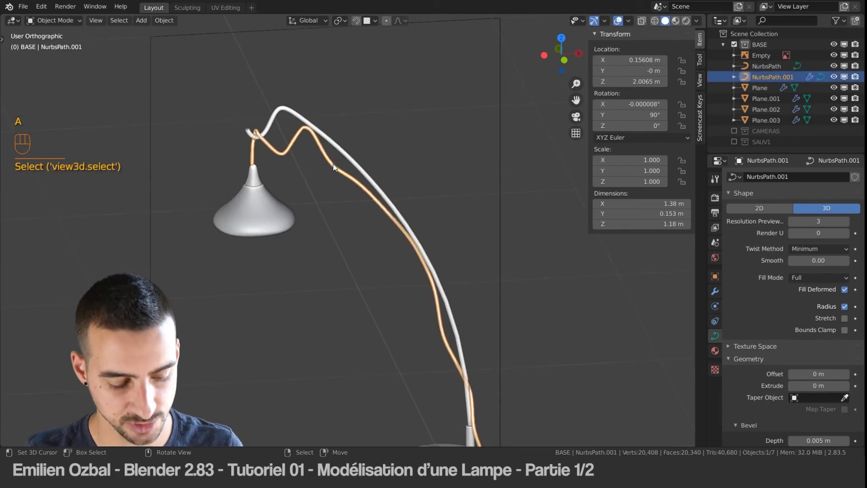
key("alt+c")
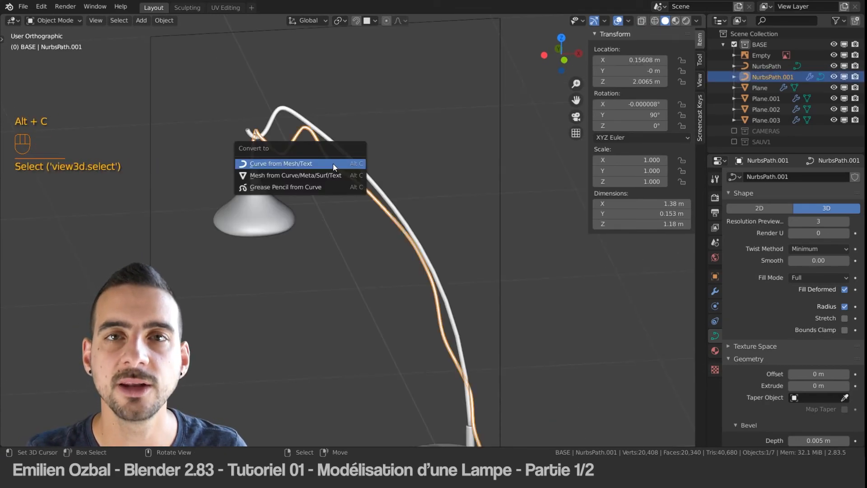
left_click(273, 177)
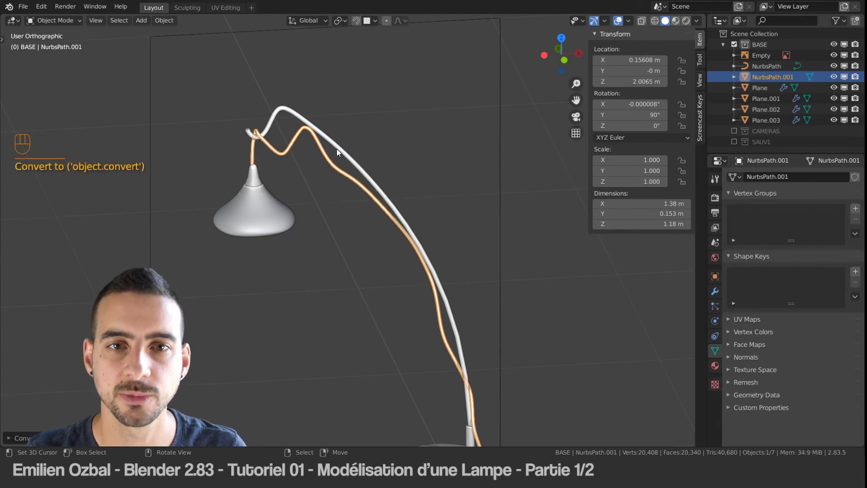
Step: Convert the lamp's arm NurbsPath from a curve to a mesh
left_click(336, 148)
key("alt+c")
left_click(337, 148)
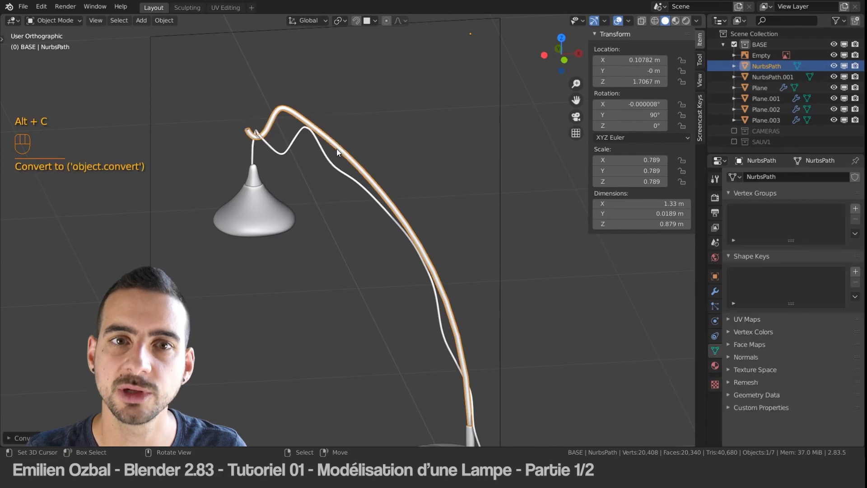
Step: Examine the converted arm's mesh edges up close in Edit Mode, and return to Object Mode
middle_click_drag(337, 148, 356, 178, "shift")
key("Tab")
key("a")
scroll(273, 120, "down", 3)
scroll(266, 101, "up", 6)
middle_click_drag(255, 72, 323, 227, "shift")
scroll(407, 273, "up", 5)
scroll(323, 227, "down", 1)
right_click_drag(359, 273, 354, 216)
key("ctrl+z")
middle_click_drag(400, 284, 342, 165, "shift")
key("Tab")
Step: Examine the cable NurbsPath.001's mesh edges at its upper bend in Edit Mode, return to Object Mode and deselect everything
right_click(351, 245)
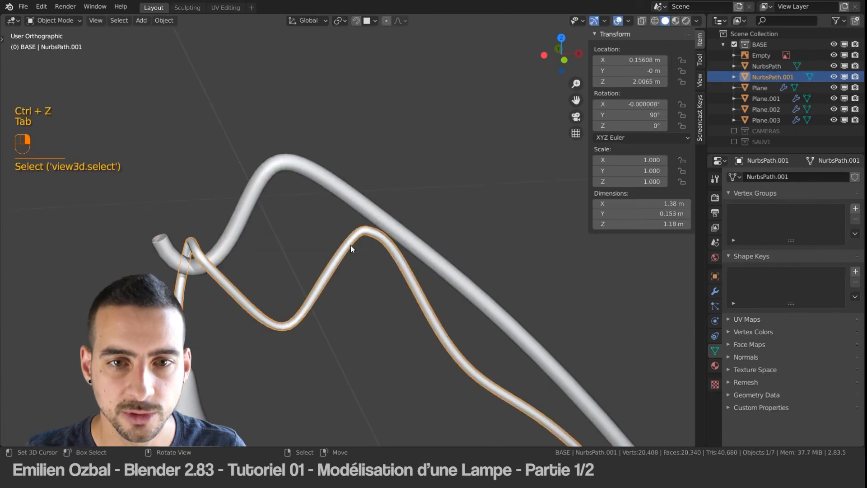
key("Tab")
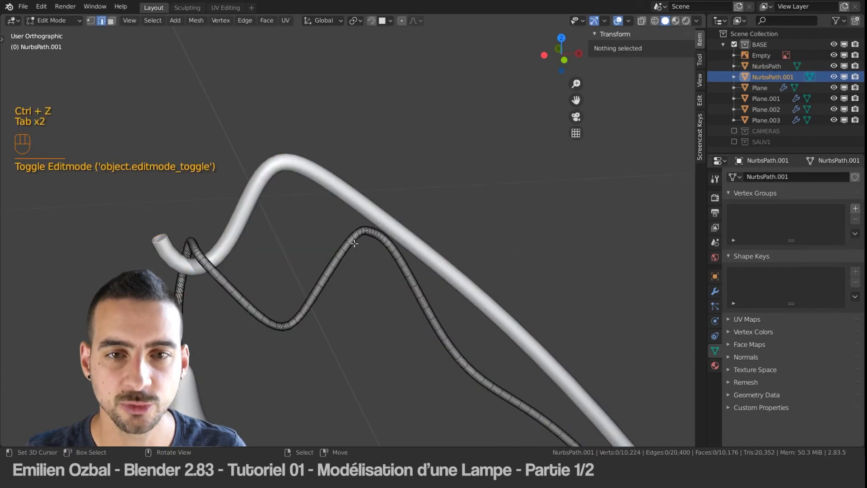
middle_click_drag(372, 236, 327, 201, "shift")
scroll(316, 190, "up", 5)
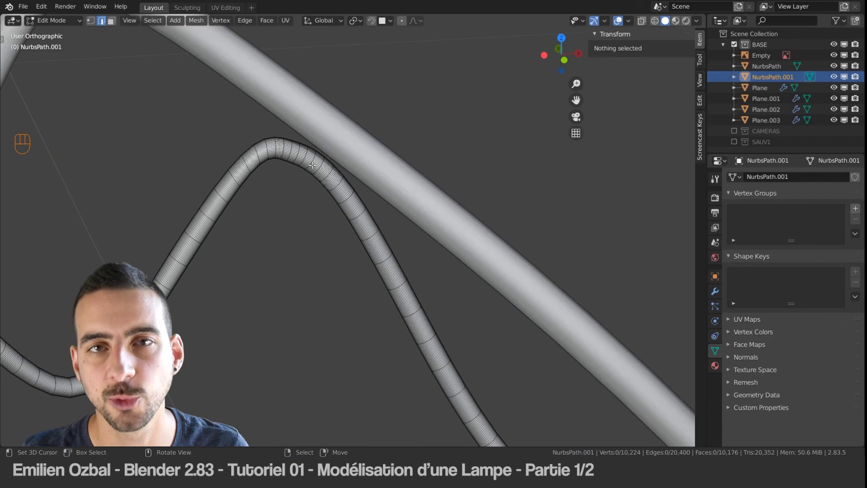
key("Tab")
scroll(313, 165, "down", 5)
key("a")
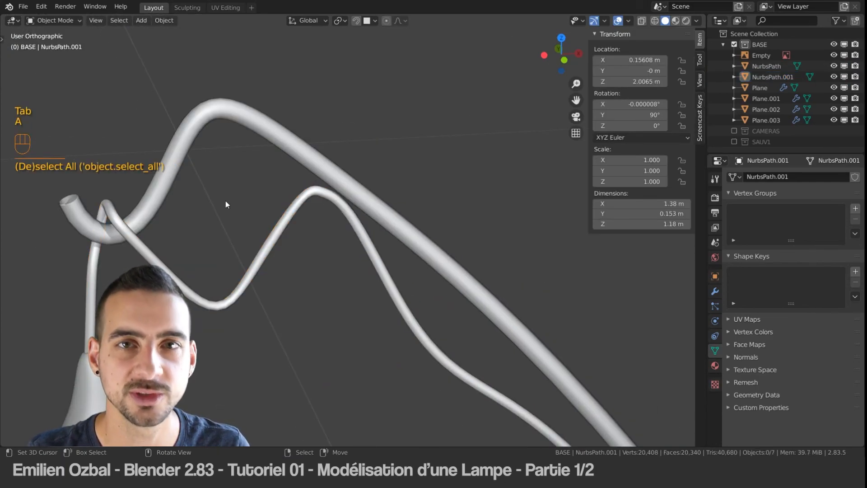
scroll(253, 251, "down", 5)
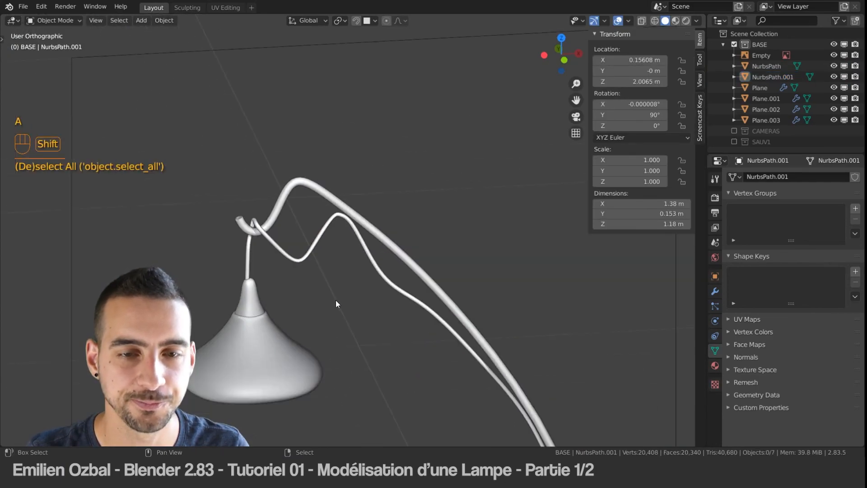